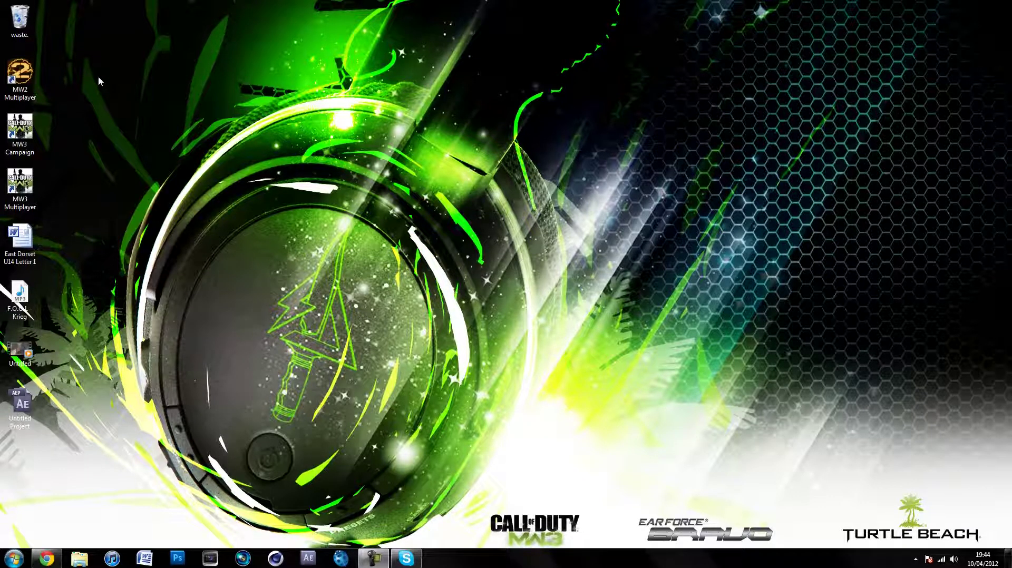
# Bring up the browser with the TES Editing Contest Entry video, highlight its title and play a short part around 2:36.
pyautogui.click(47, 559)
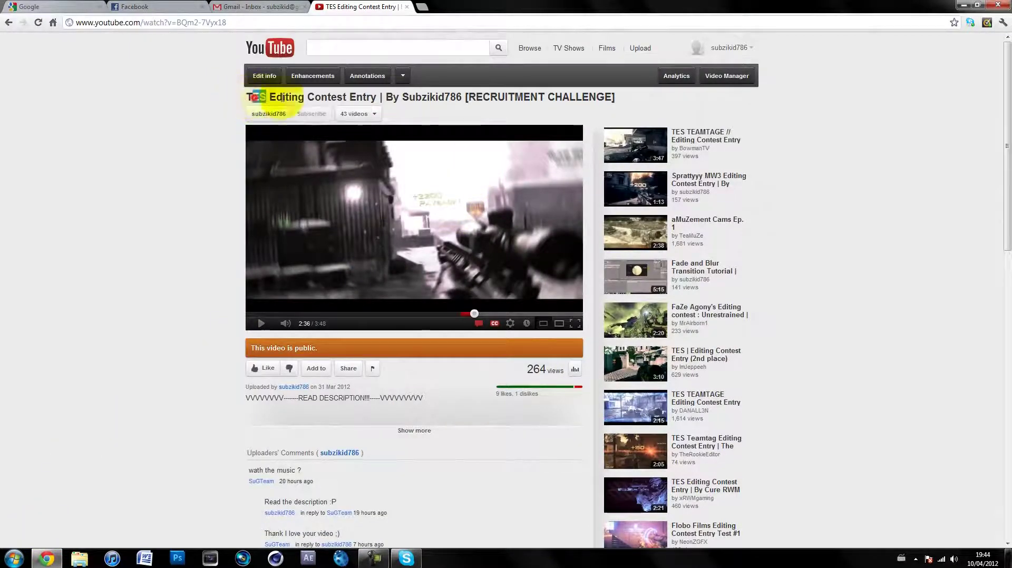
pyautogui.moveTo(252, 98); pyautogui.dragTo(396, 102)
pyautogui.moveTo(499, 98); pyautogui.dragTo(633, 100)
pyautogui.click(632, 100)
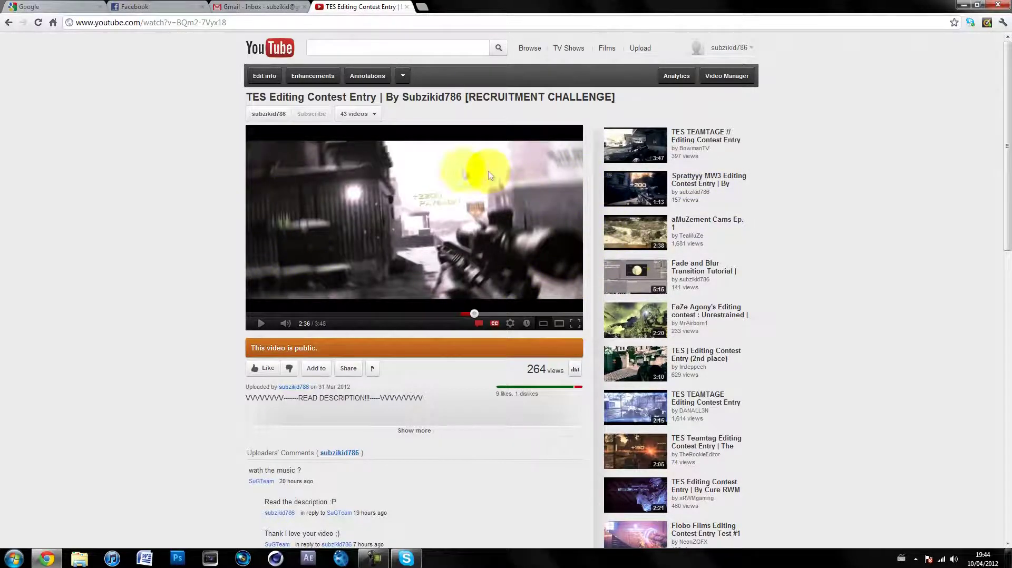
pyautogui.click(464, 315)
pyautogui.click(469, 274)
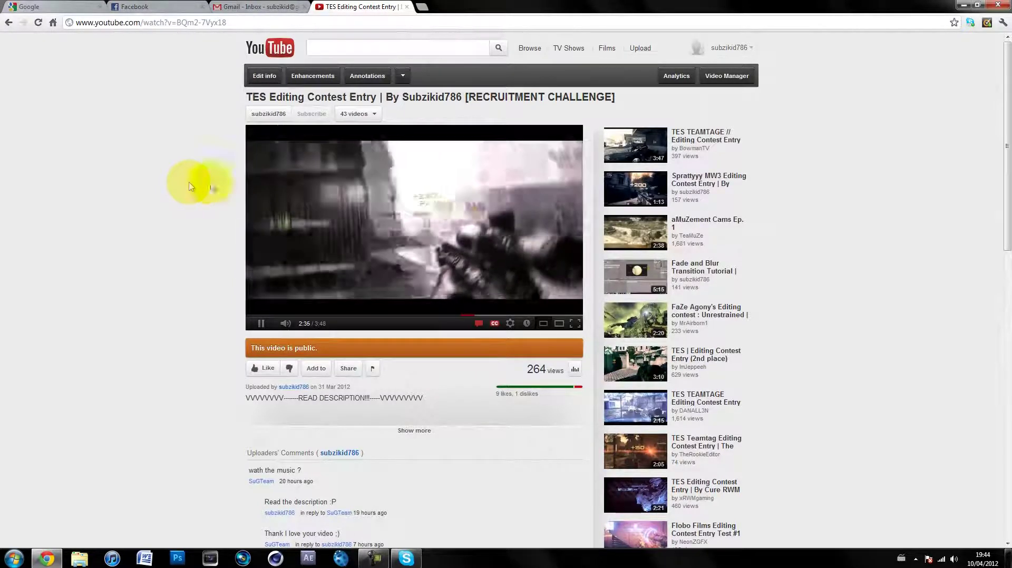
pyautogui.click(471, 222)
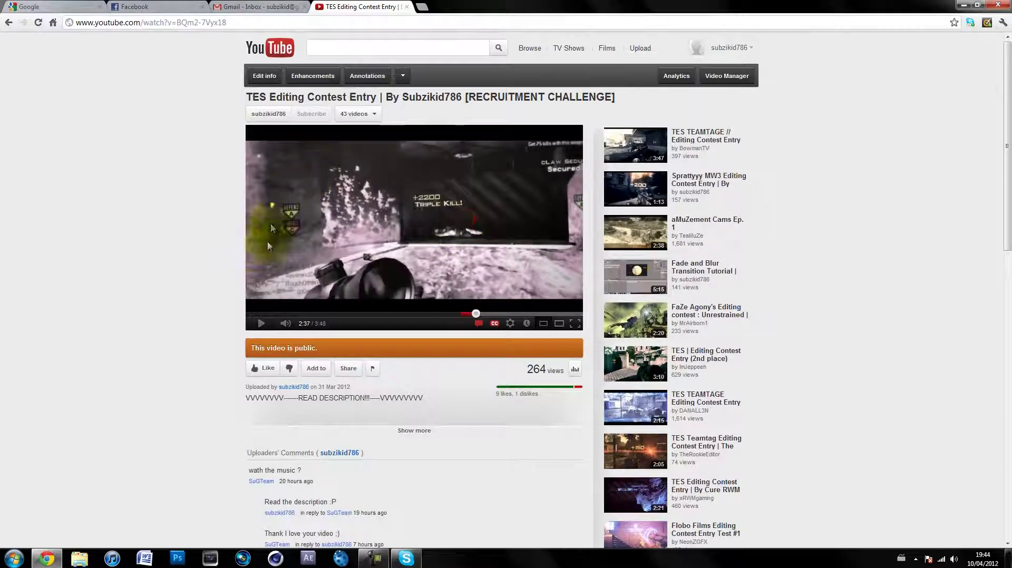
pyautogui.click(171, 243)
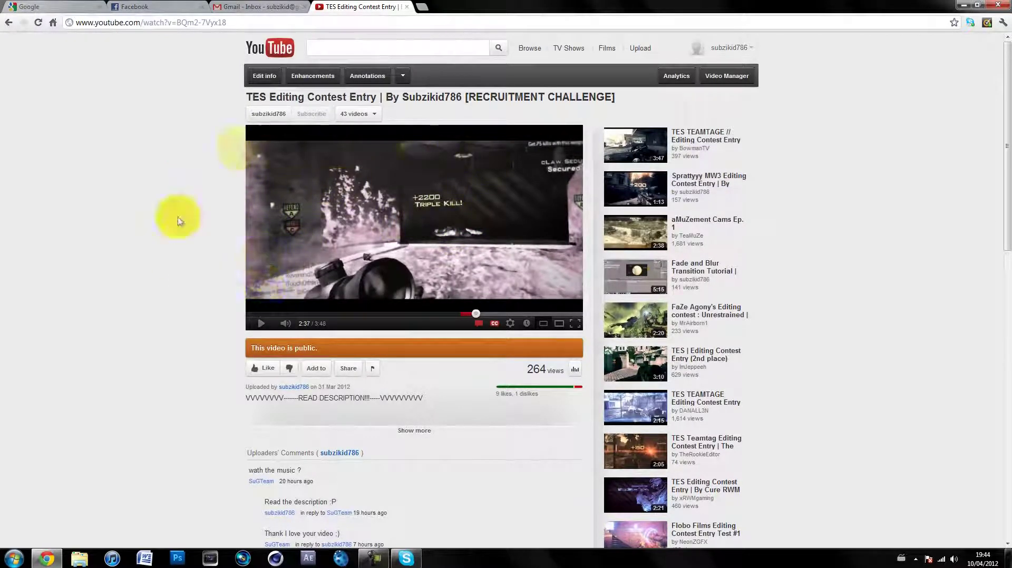
# Read the video's comments, expanding the tutorial request behind the Spain reply, and minimize the browser.
pyautogui.scroll(-4, 114, 279)
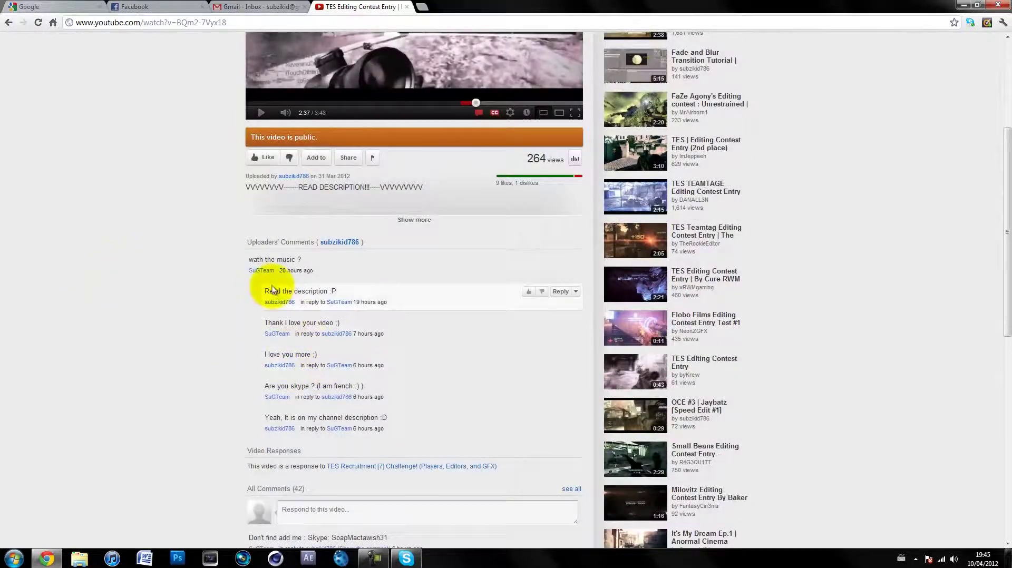
pyautogui.scroll(-7, 269, 279)
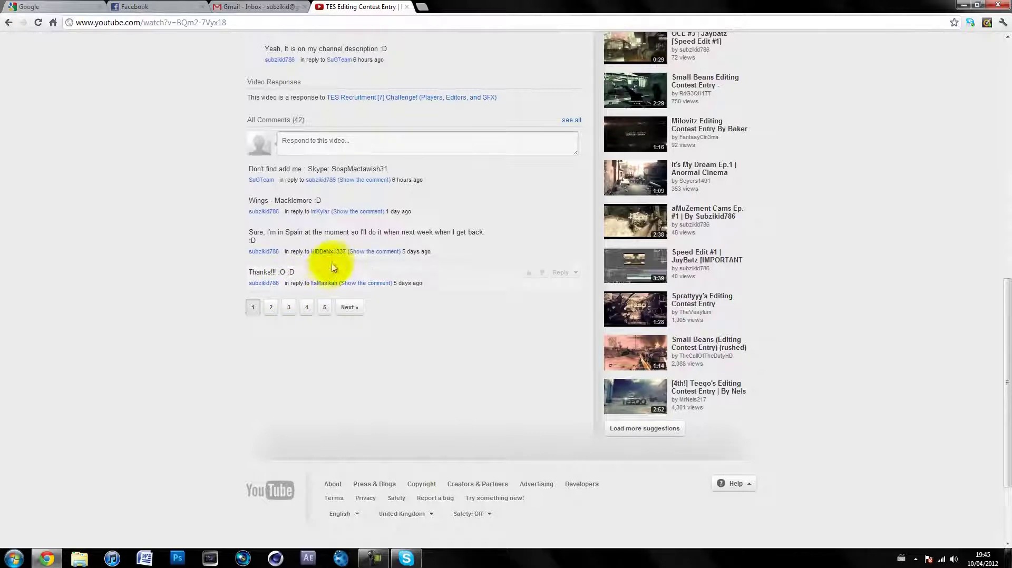
pyautogui.click(369, 252)
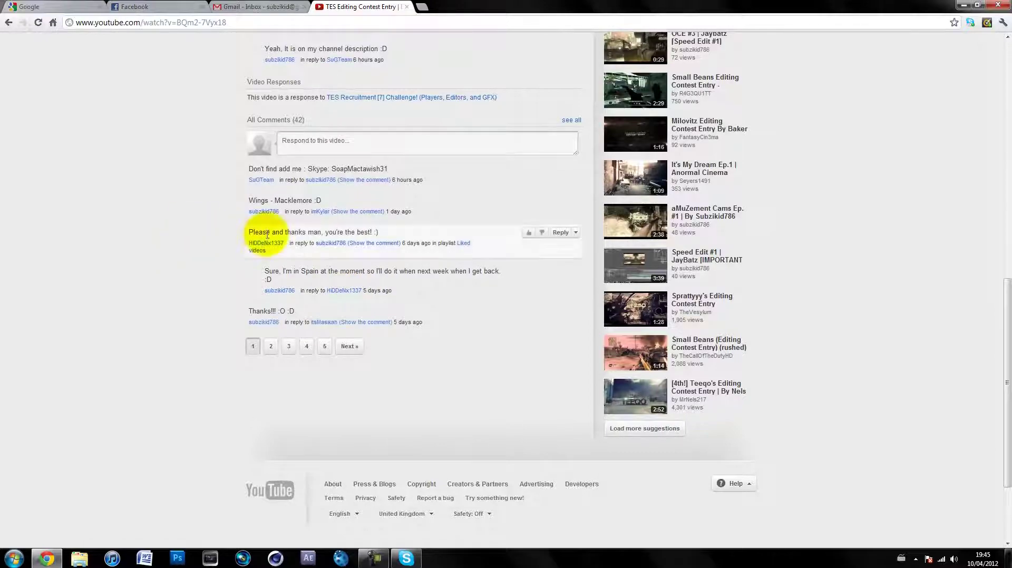
pyautogui.click(119, 234)
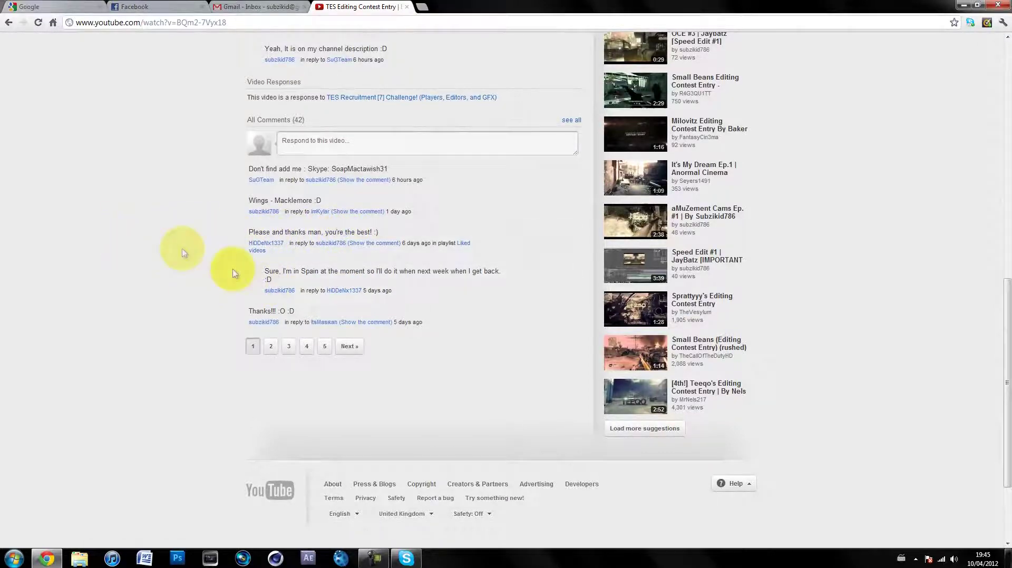
pyautogui.scroll(15, 177, 226)
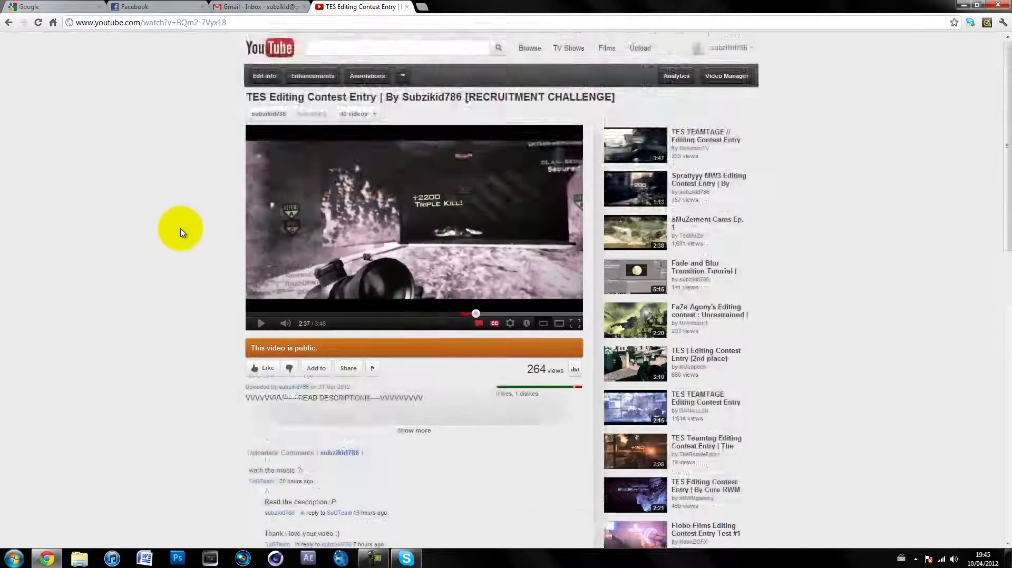
pyautogui.scroll(-17, 177, 282)
pyautogui.scroll(4, 178, 289)
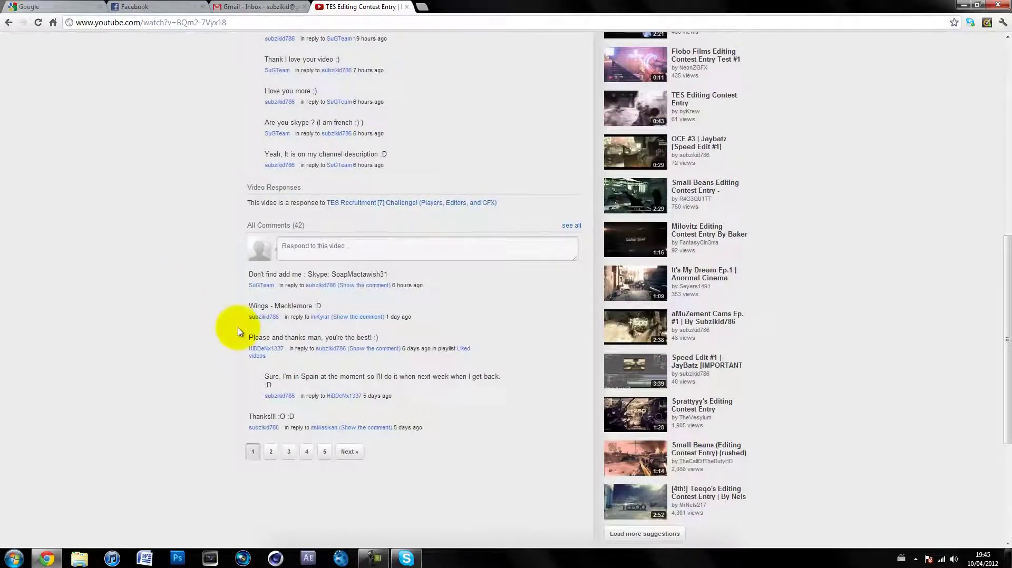
pyautogui.moveTo(249, 339); pyautogui.dragTo(484, 377)
pyautogui.scroll(10, 221, 337)
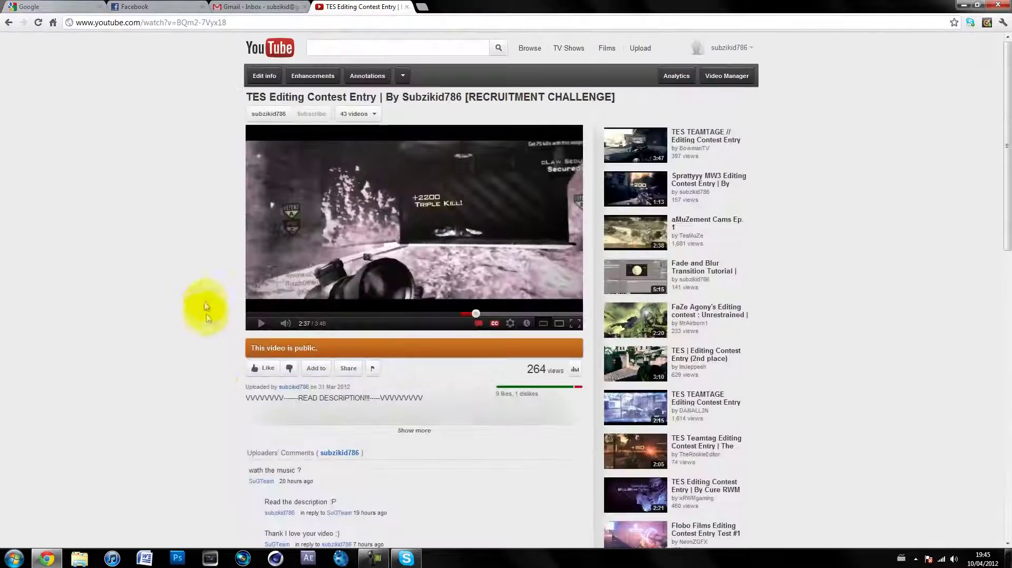
pyautogui.click(963, 6)
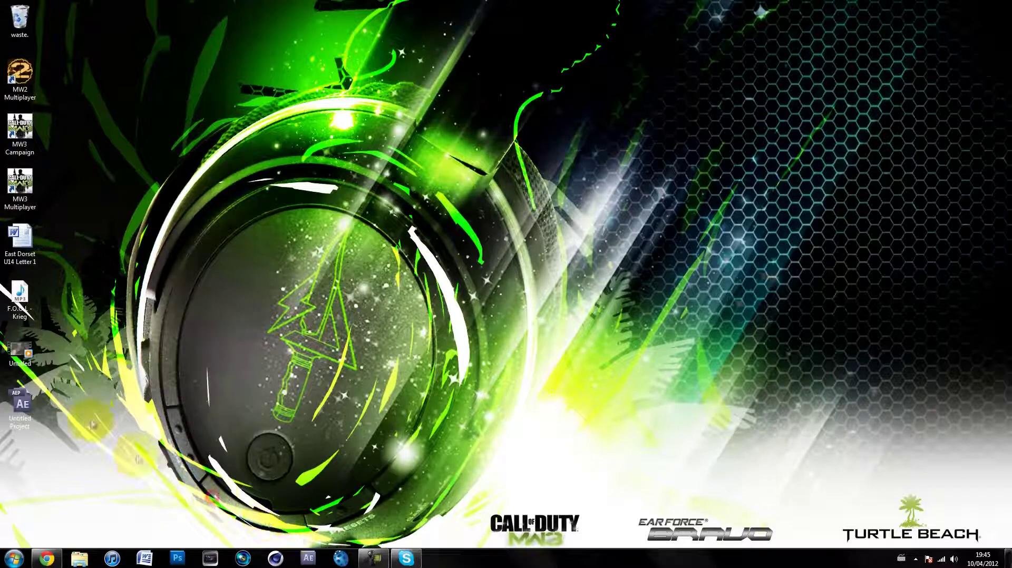
# Open the Untitled Project file from the desktop in After Effects and scrub through the gameplay footage around two seconds.
pyautogui.doubleClick(17, 409)
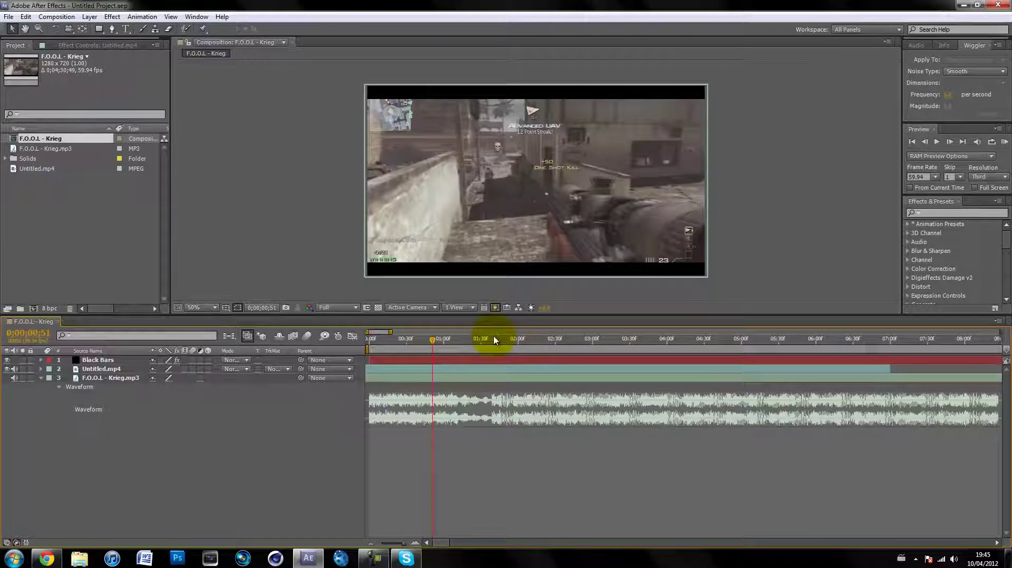
pyautogui.moveTo(500, 344); pyautogui.dragTo(546, 345)
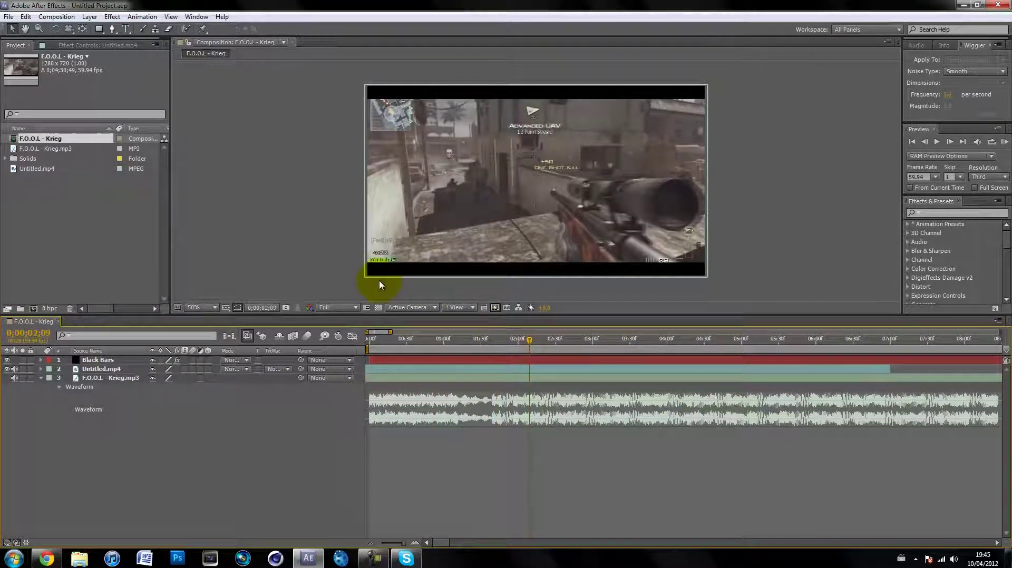
pyautogui.moveTo(567, 342); pyautogui.dragTo(511, 341)
pyautogui.click(492, 306)
pyautogui.click(147, 465)
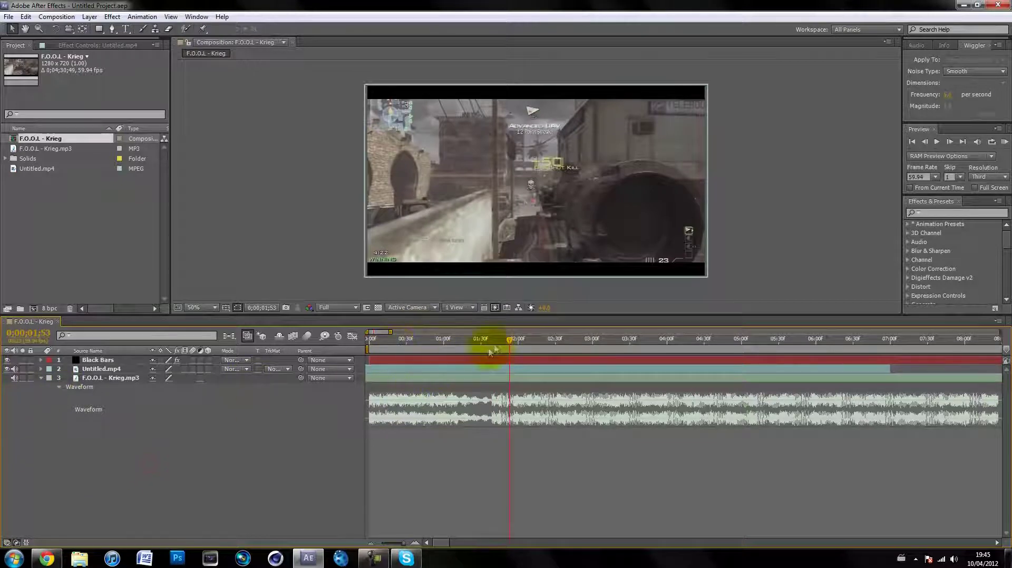
# Reveal the Untitled.mp4 layer's Time Remap keyframes, scrub across them to check the speed changes, and collapse them again.
pyautogui.click(490, 369)
pyautogui.press('u')
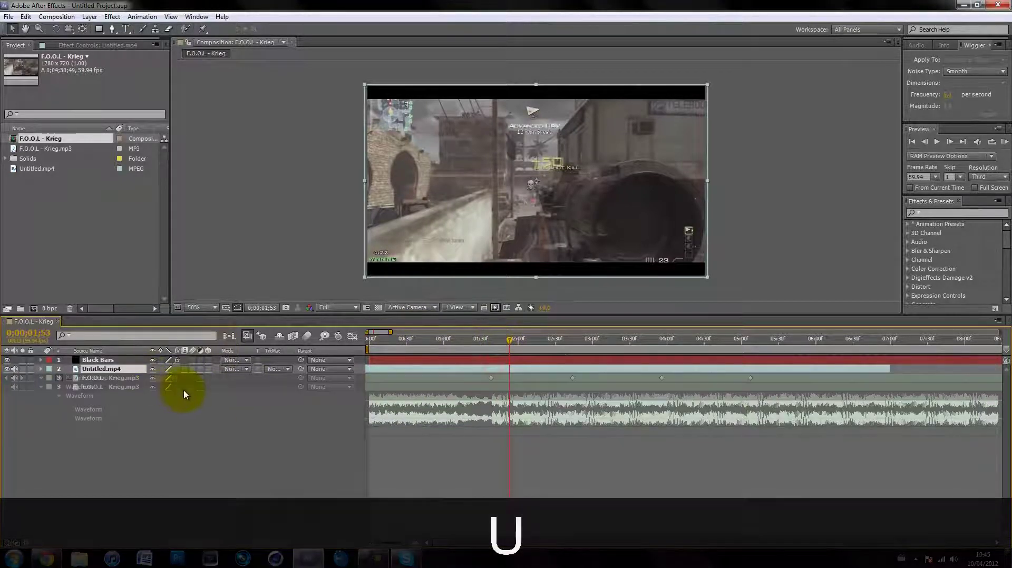
pyautogui.moveTo(485, 346); pyautogui.dragTo(546, 342)
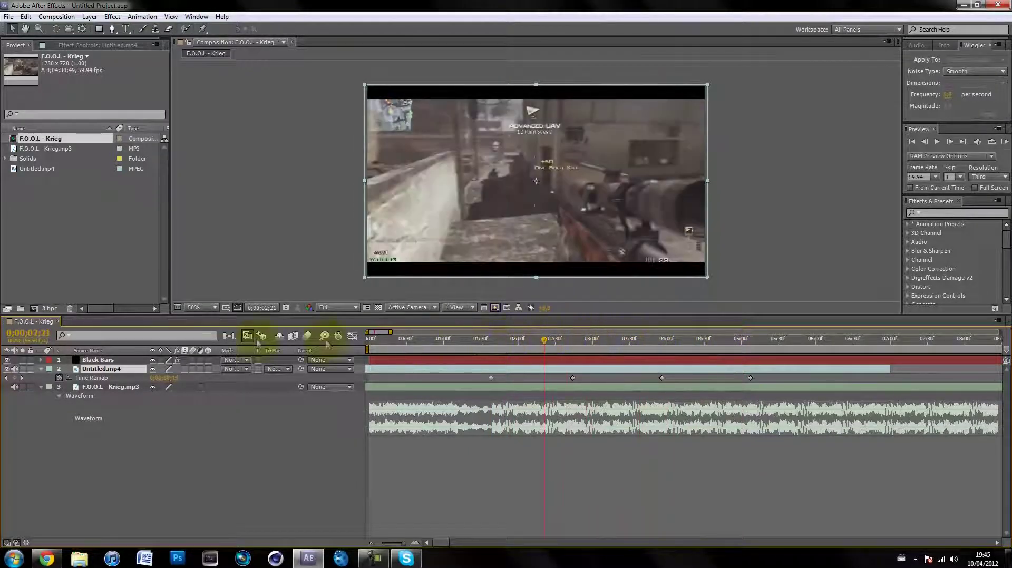
pyautogui.press('u')
pyautogui.click(276, 467)
# Preview the composition and scrub through the clip to examine its synced slow-motion sections.
pyautogui.moveTo(454, 344); pyautogui.dragTo(538, 336)
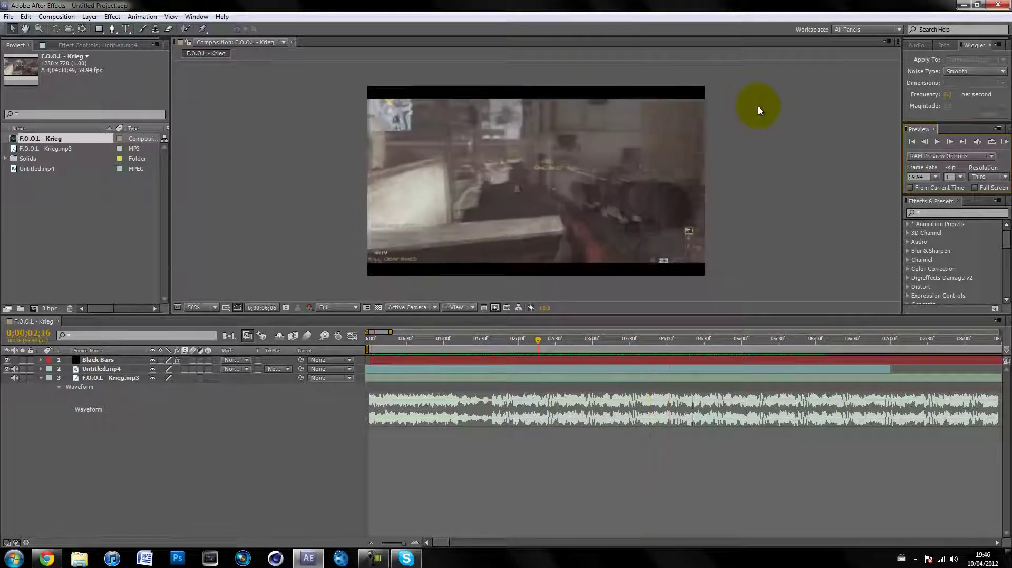
pyautogui.press('space')
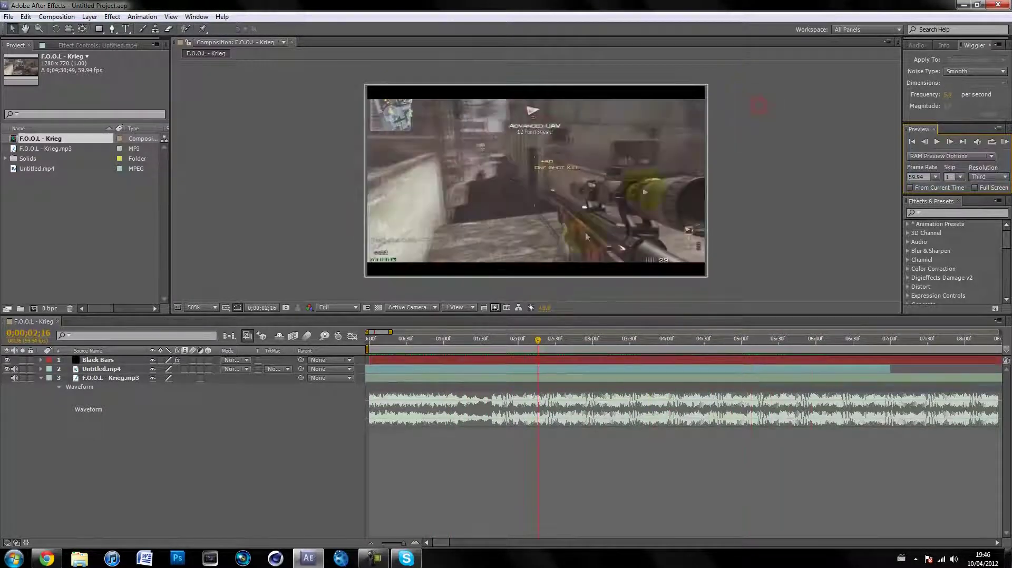
pyautogui.moveTo(490, 339); pyautogui.dragTo(633, 332)
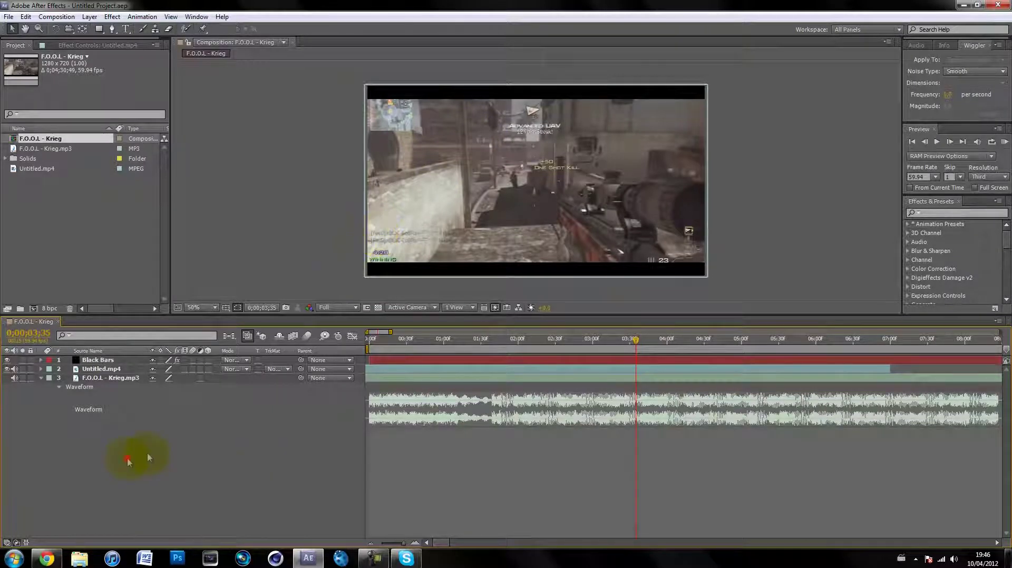
# Add a new adjustment layer, rename it Blurs, and place it directly below the Black Bars layer.
pyautogui.click(411, 449)
pyautogui.hotkey('ctrl', 'alt', 'y')
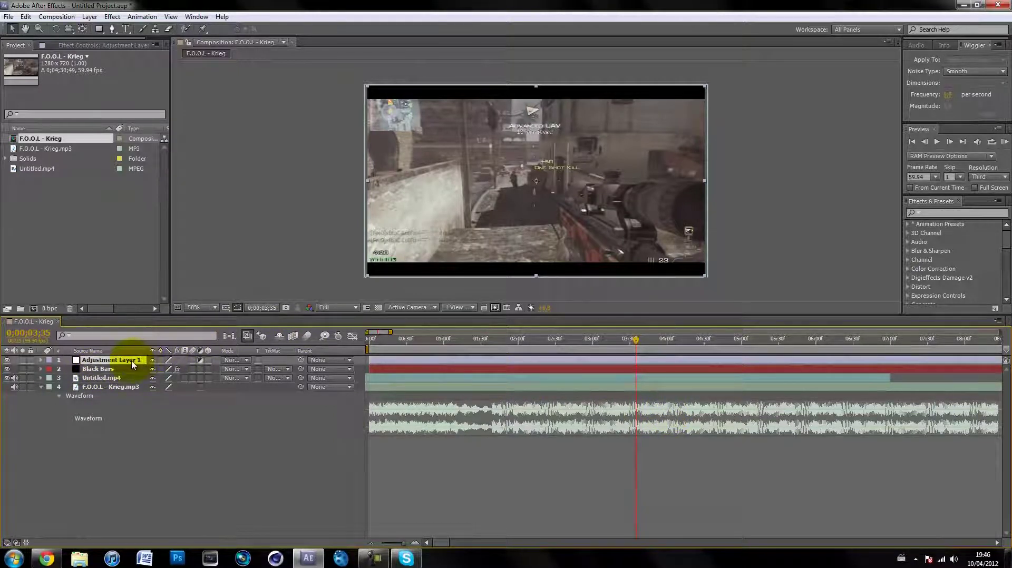
pyautogui.press('Return')
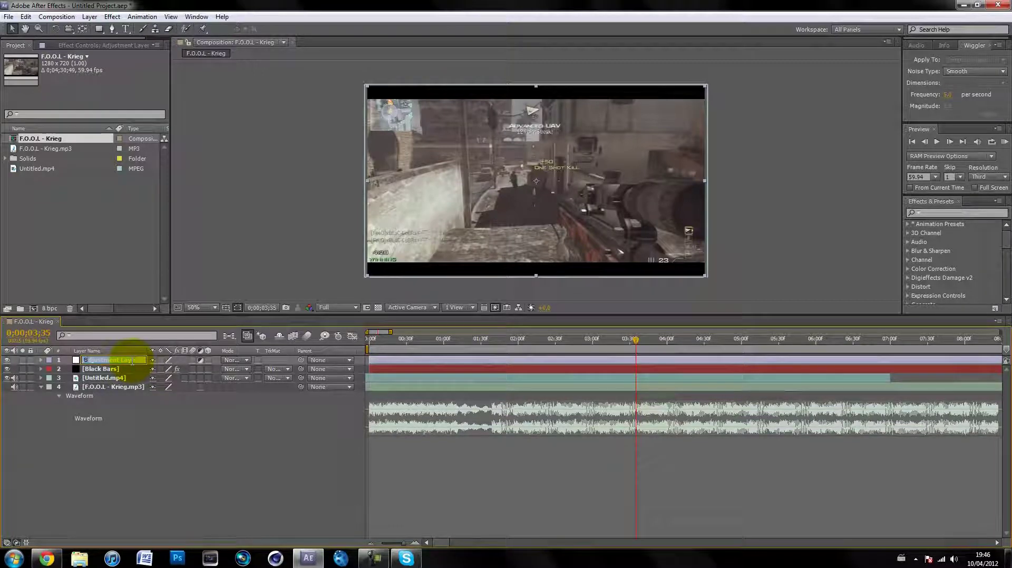
pyautogui.press('Return')
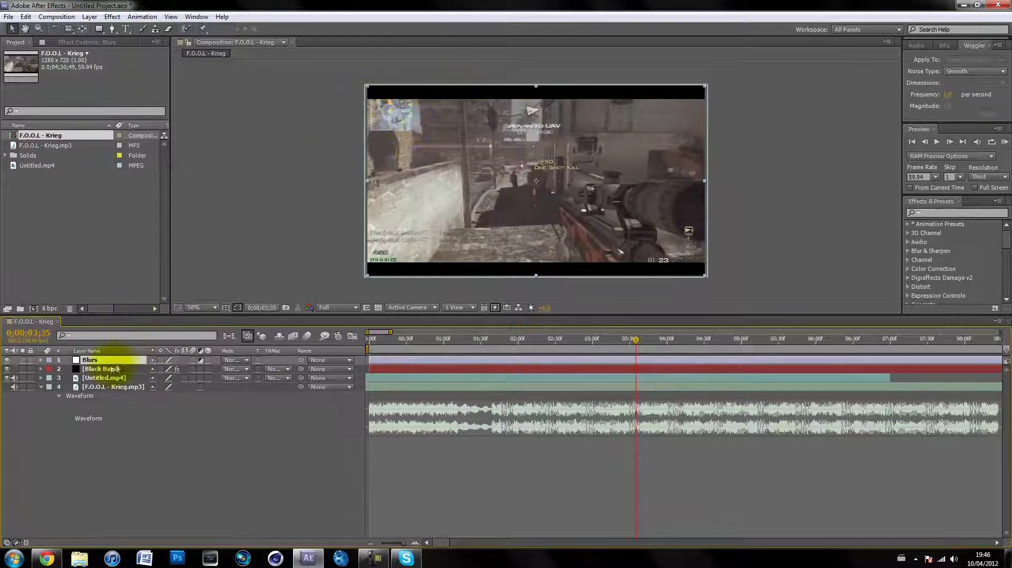
pyautogui.moveTo(108, 363); pyautogui.dragTo(108, 378)
pyautogui.click(185, 441)
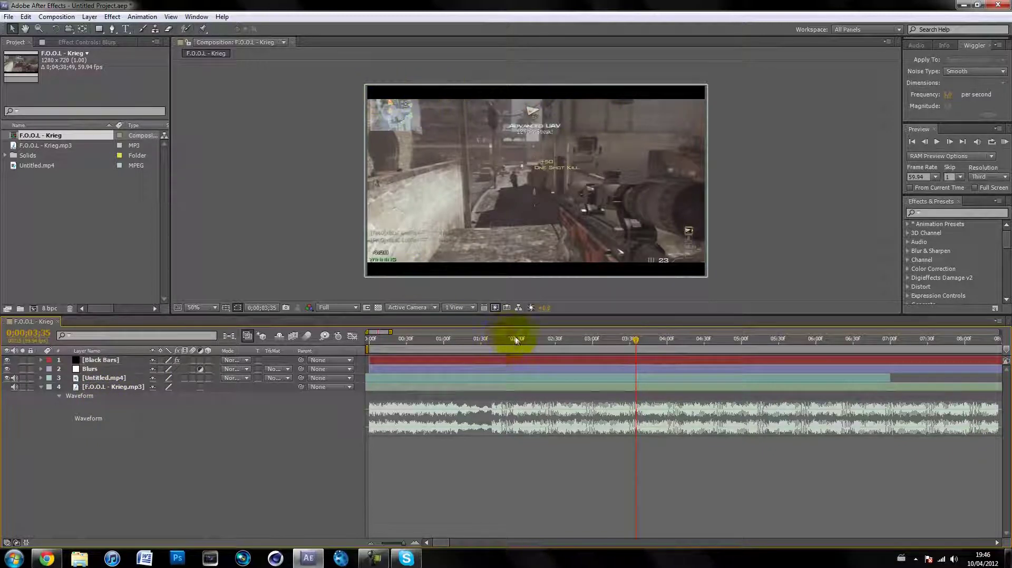
# Search the effects for "gaus" and apply Gaussian Blur to the Blurs adjustment layer.
pyautogui.click(114, 242)
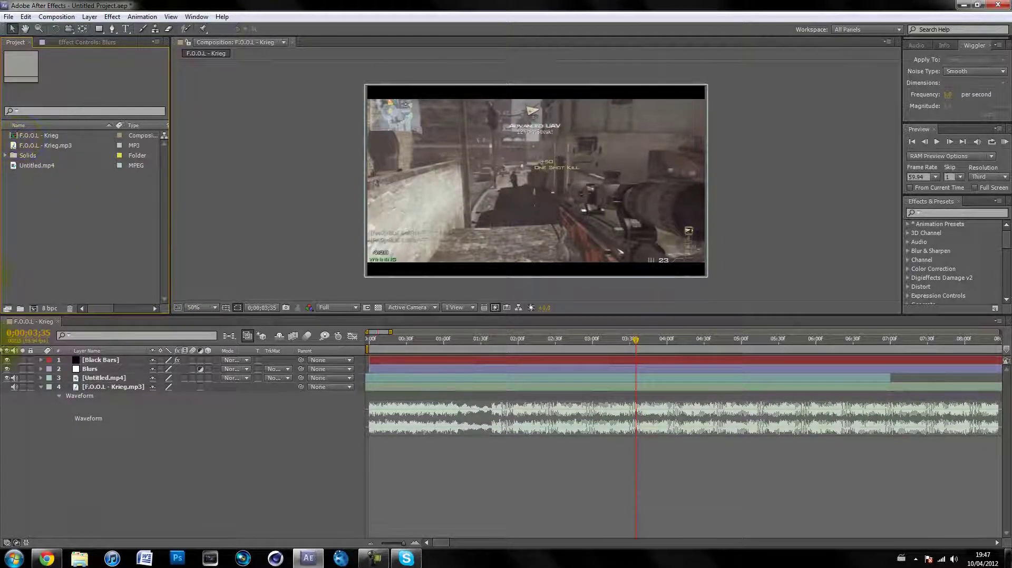
pyautogui.moveTo(561, 339); pyautogui.dragTo(526, 339)
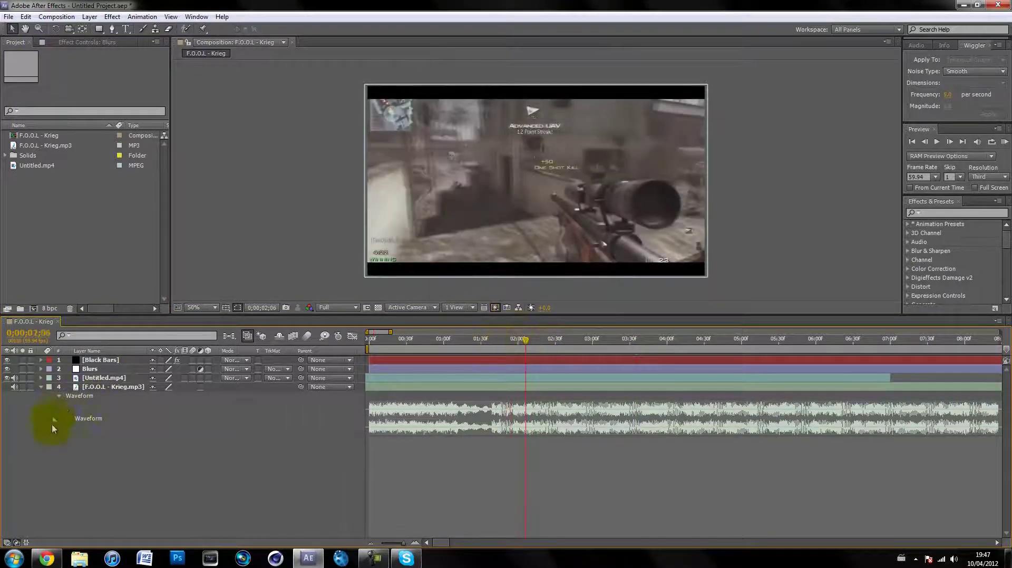
pyautogui.click(939, 211)
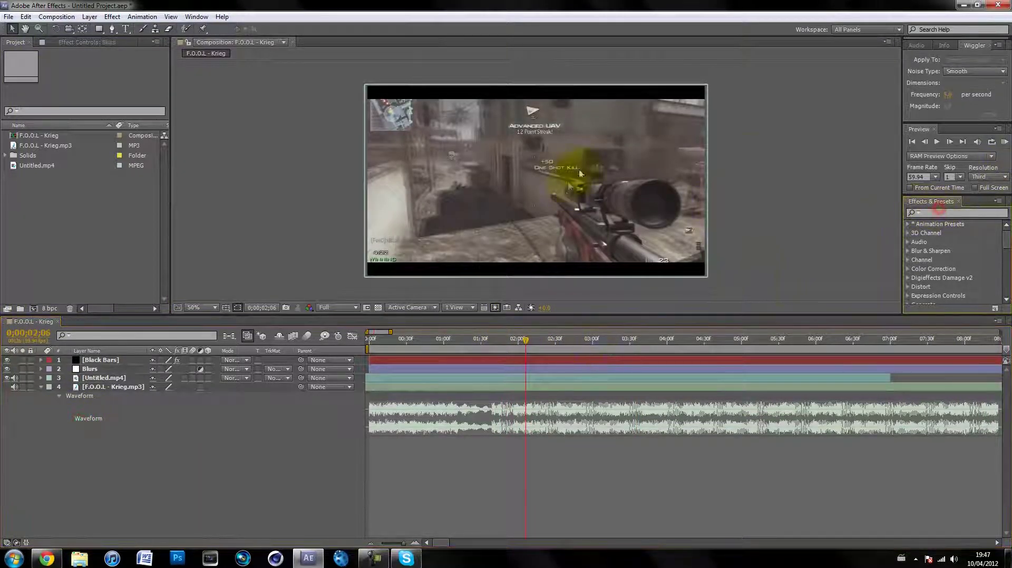
pyautogui.click(933, 214)
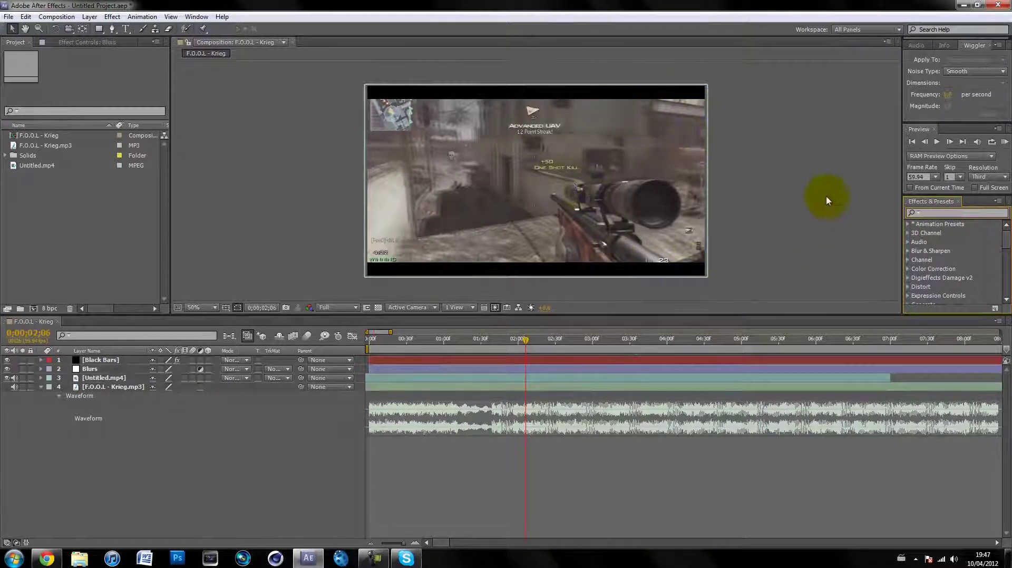
pyautogui.click(938, 212)
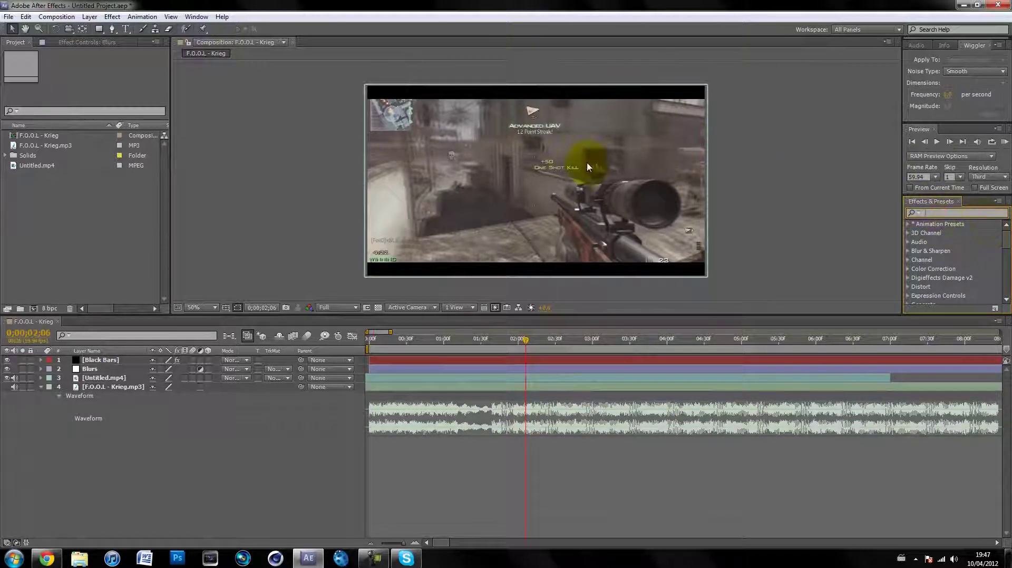
pyautogui.write('gaus')
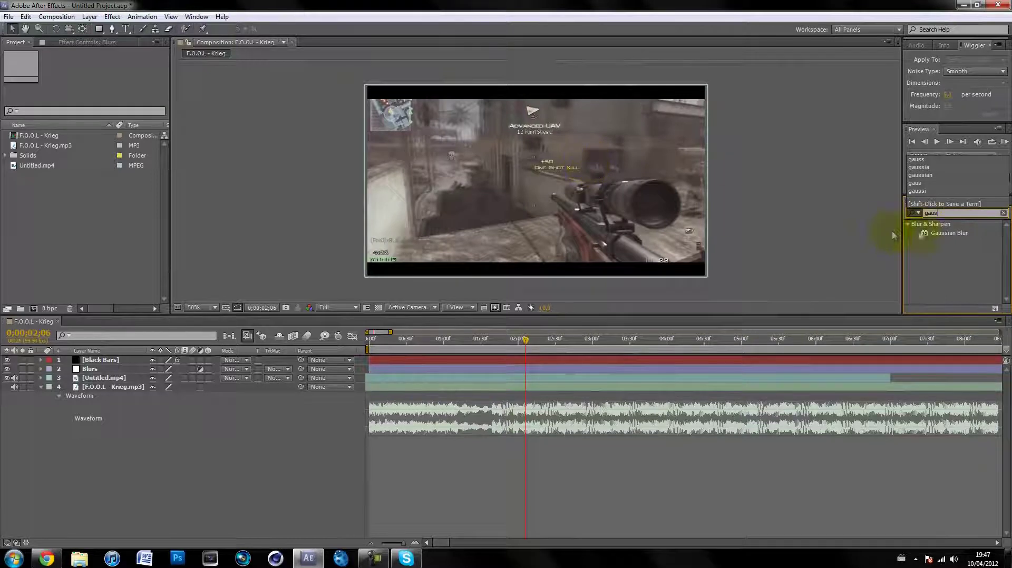
pyautogui.moveTo(940, 233); pyautogui.dragTo(916, 252)
pyautogui.moveTo(223, 244); pyautogui.dragTo(88, 369)
pyautogui.click(39, 194)
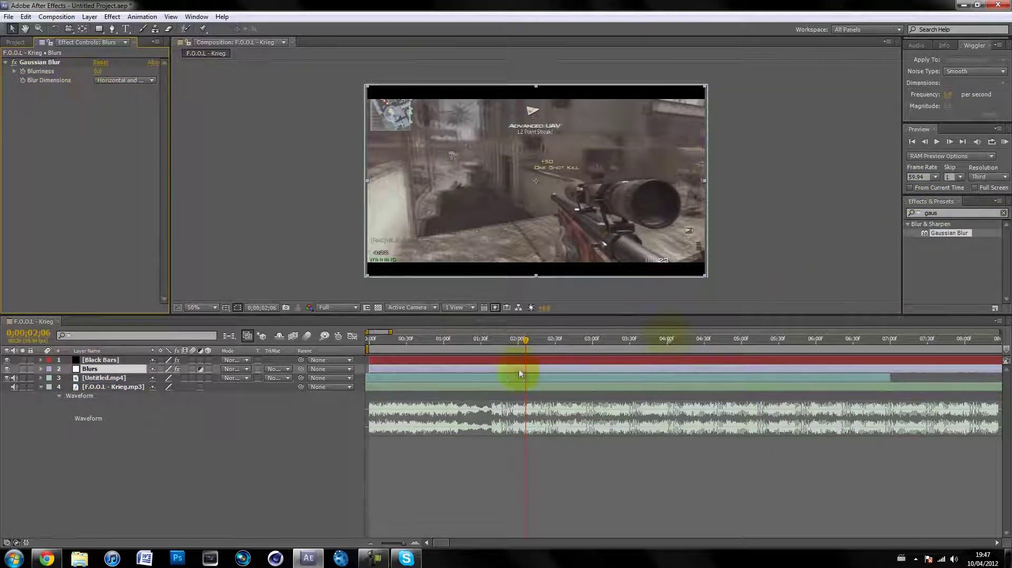
# Reveal the Untitled.mp4 layer's keyframes and move the current time to the first Time Remap keyframe at 0;00;01;38.
pyautogui.click(488, 378)
pyautogui.press('u')
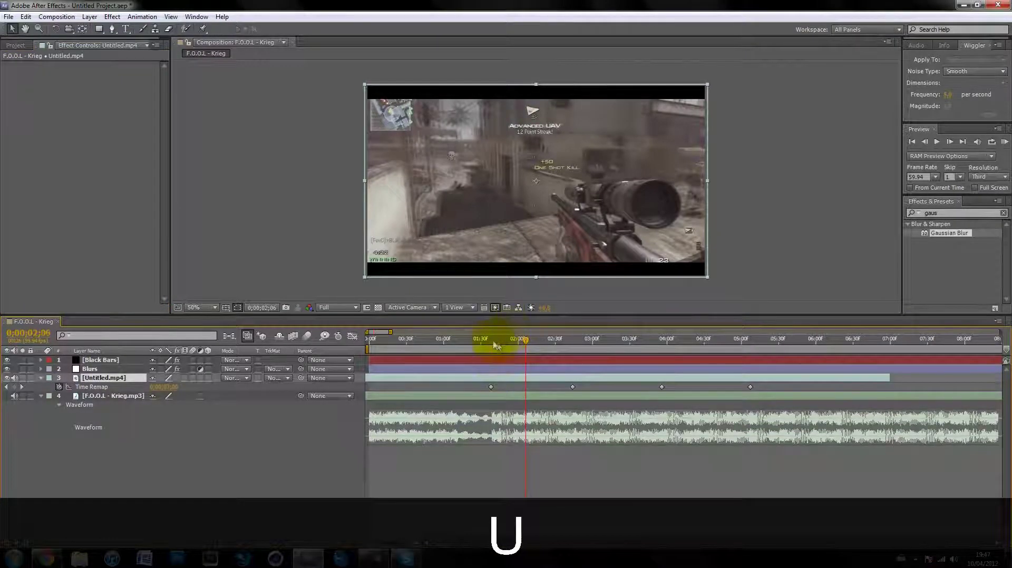
pyautogui.click(493, 341)
pyautogui.click(492, 340)
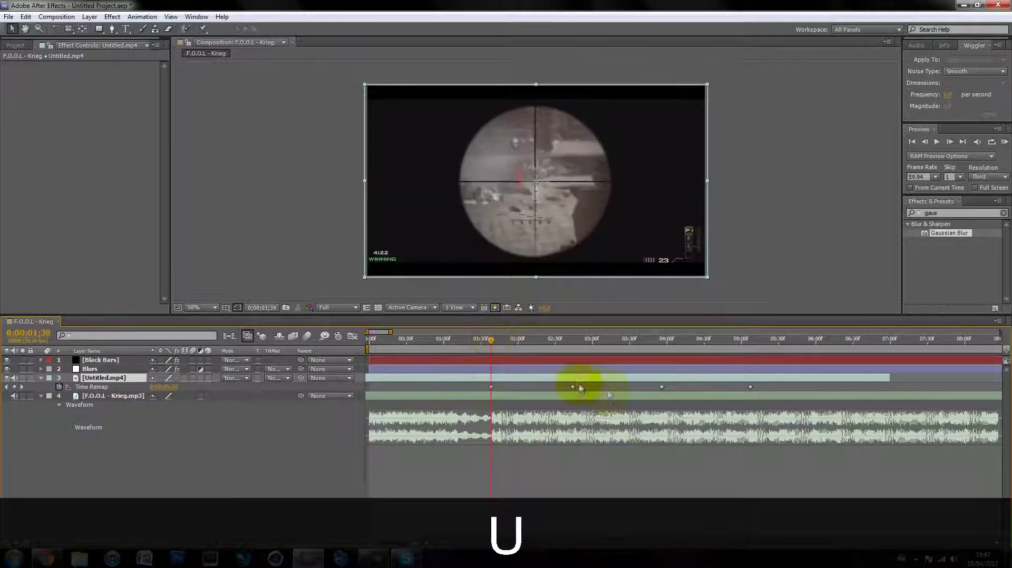
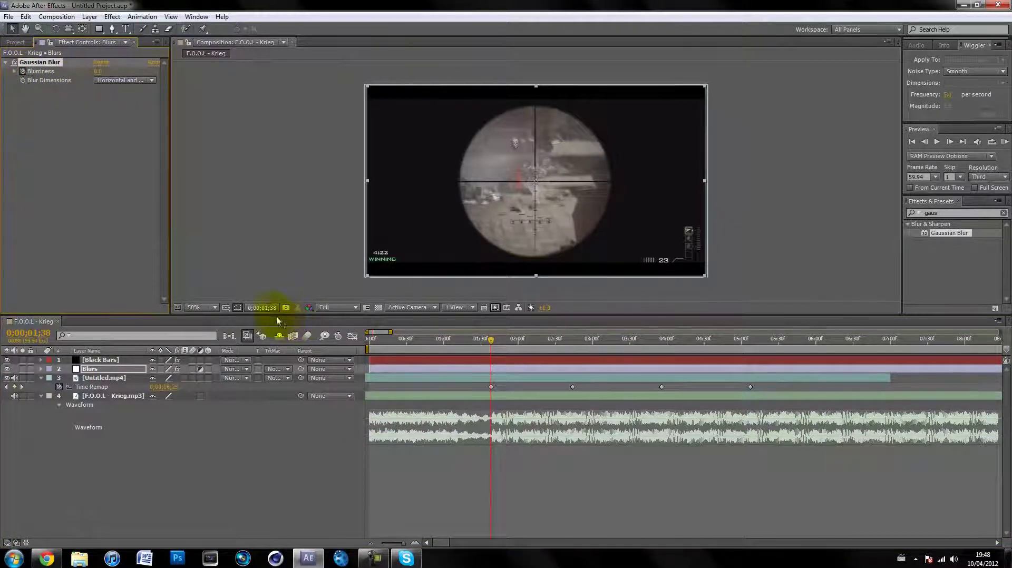
# Reveal the keyframed Gaussian Blur Blurriness property of the Blurs layer.
pyautogui.click(88, 369)
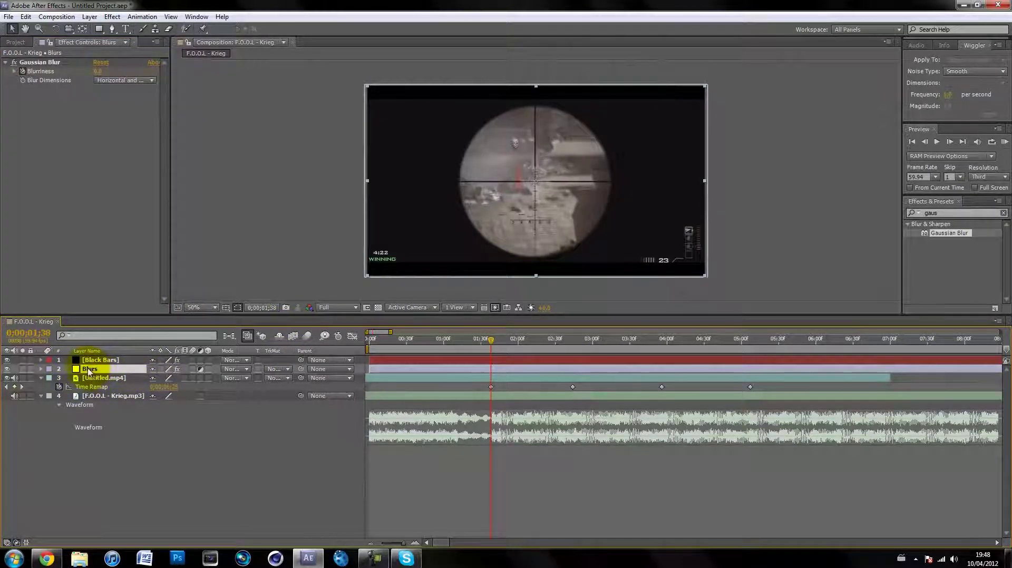
pyautogui.press('u')
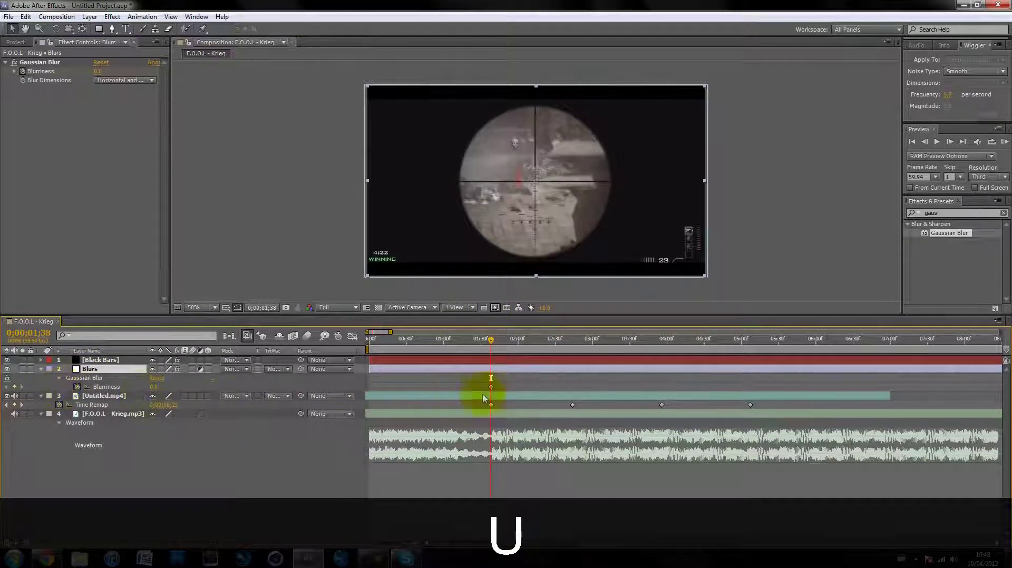
pyautogui.moveTo(475, 382)
pyautogui.mouseDown()
pyautogui.moveTo(522, 390)
pyautogui.moveTo(474, 301)
pyautogui.moveTo(488, 389)
pyautogui.mouseUp()
pyautogui.click(516, 387)
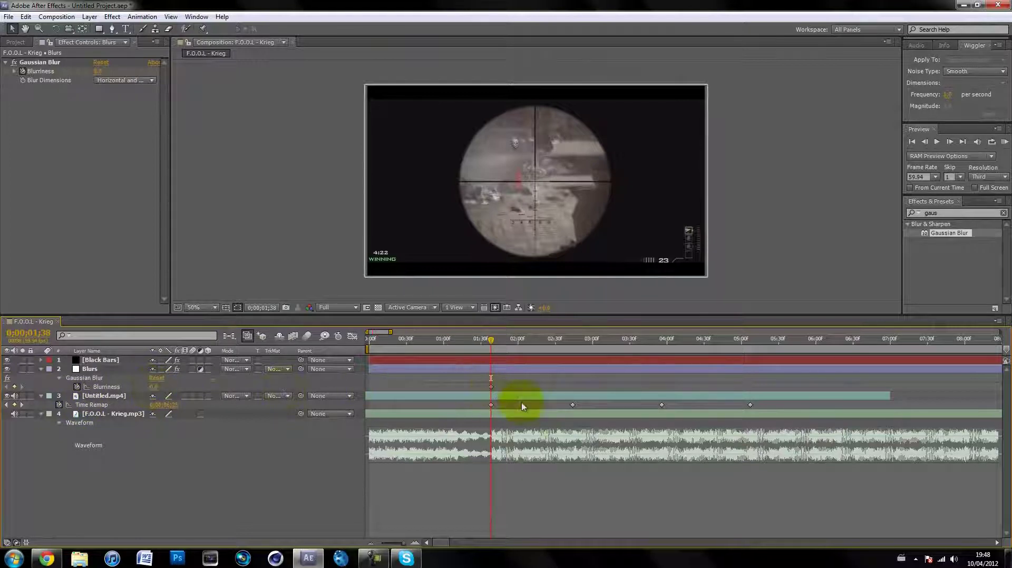
# Advance to 0;00;01;43 and keyframe the Blurs layer's Blurriness at about 27.7.
pyautogui.press('pagedown')
pyautogui.press('pagedown')
pyautogui.press('pagedown')
pyautogui.press('pagedown')
pyautogui.press('pagedown')
pyautogui.press('pagedown')
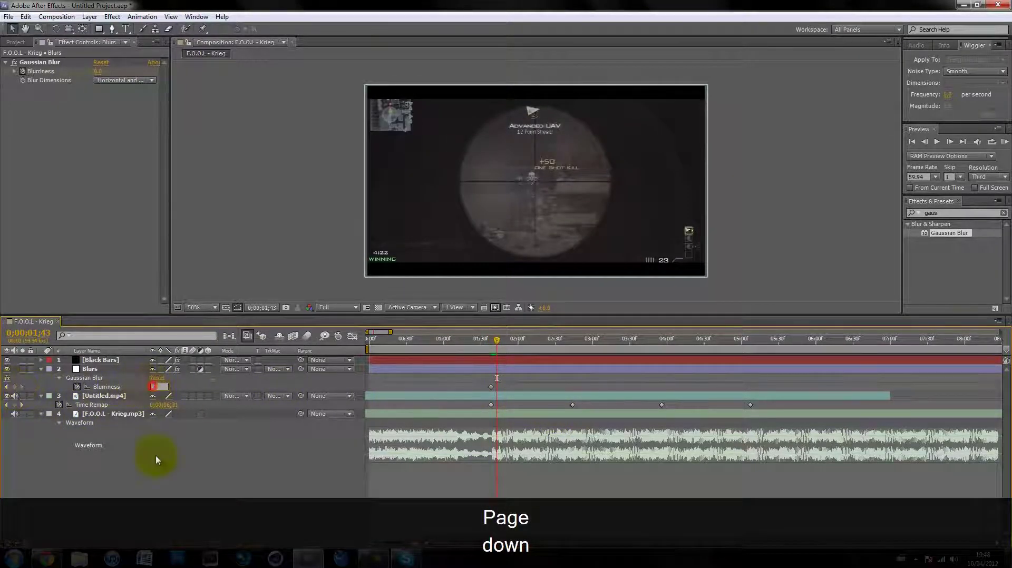
pyautogui.moveTo(154, 387); pyautogui.dragTo(262, 381)
pyautogui.moveTo(200, 370); pyautogui.dragTo(261, 389)
pyautogui.click(155, 389)
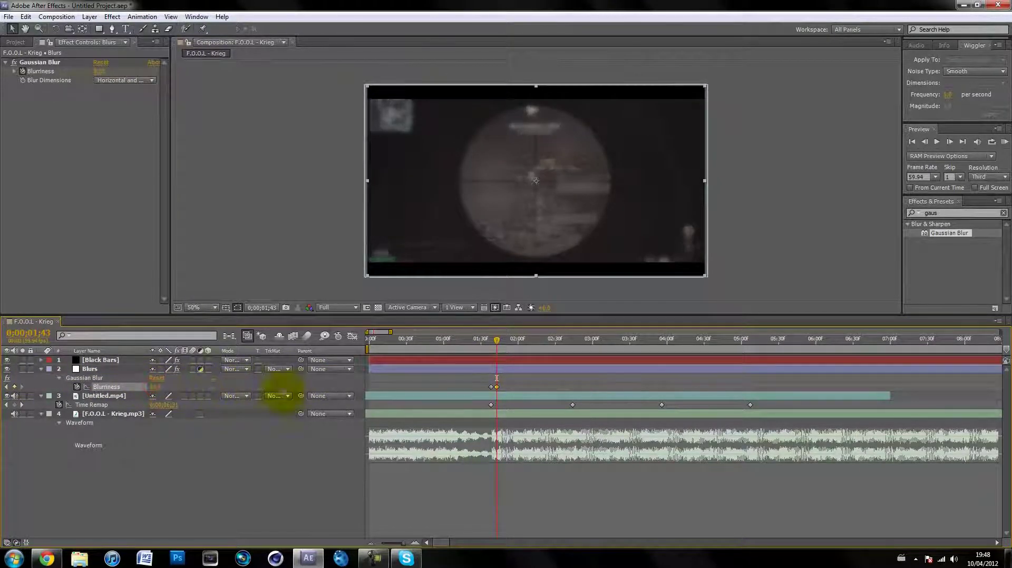
pyautogui.moveTo(328, 393)
pyautogui.mouseDown()
pyautogui.moveTo(451, 388)
pyautogui.moveTo(333, 386)
pyautogui.mouseUp()
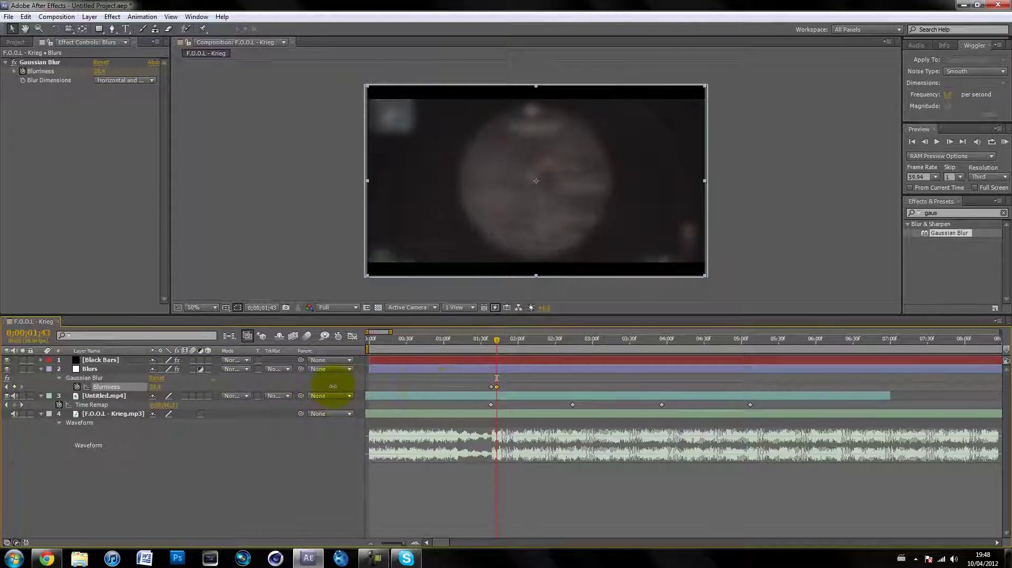
pyautogui.click(207, 387)
pyautogui.click(153, 387)
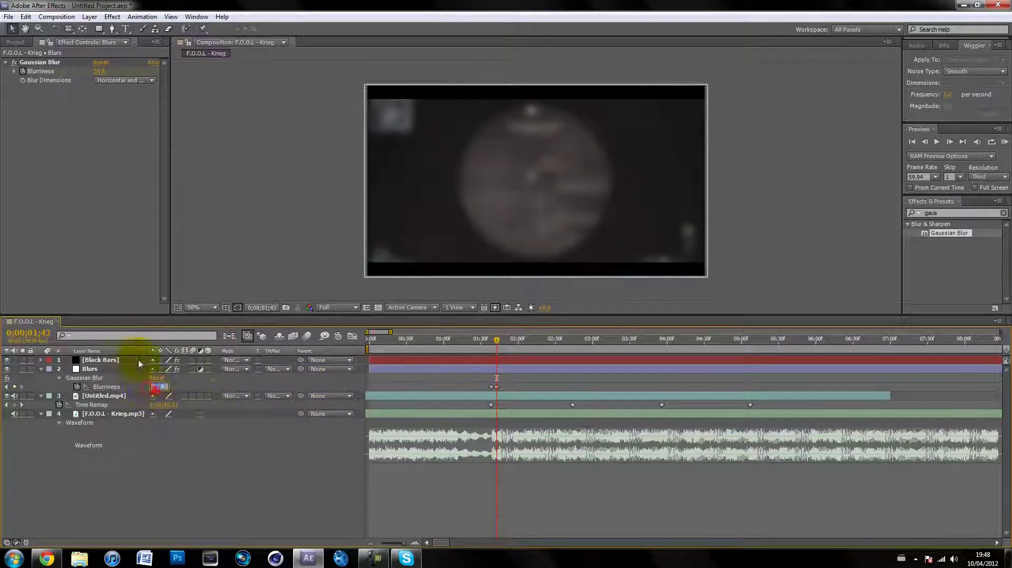
pyautogui.click(137, 322)
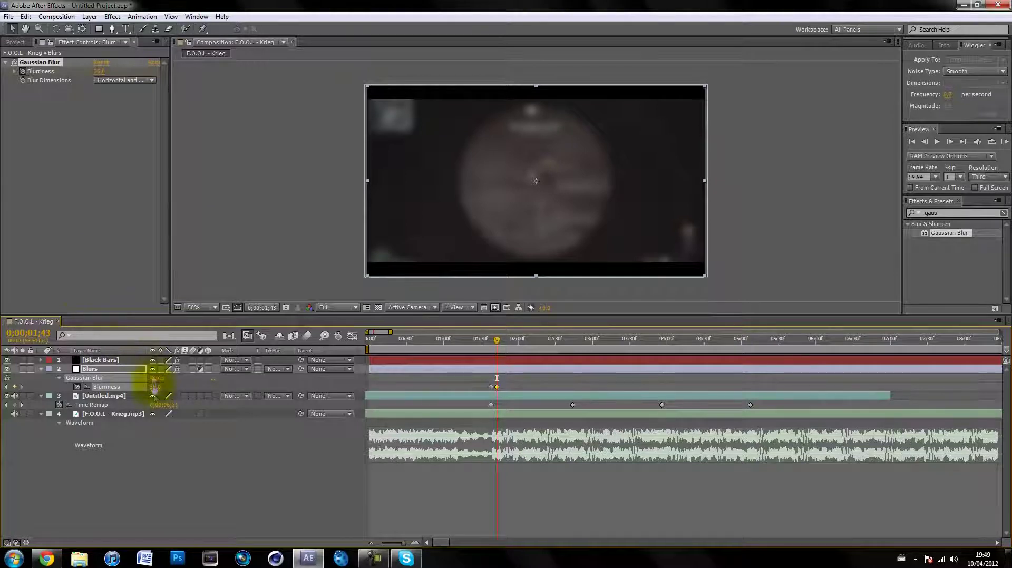
pyautogui.moveTo(132, 378); pyautogui.dragTo(90, 248)
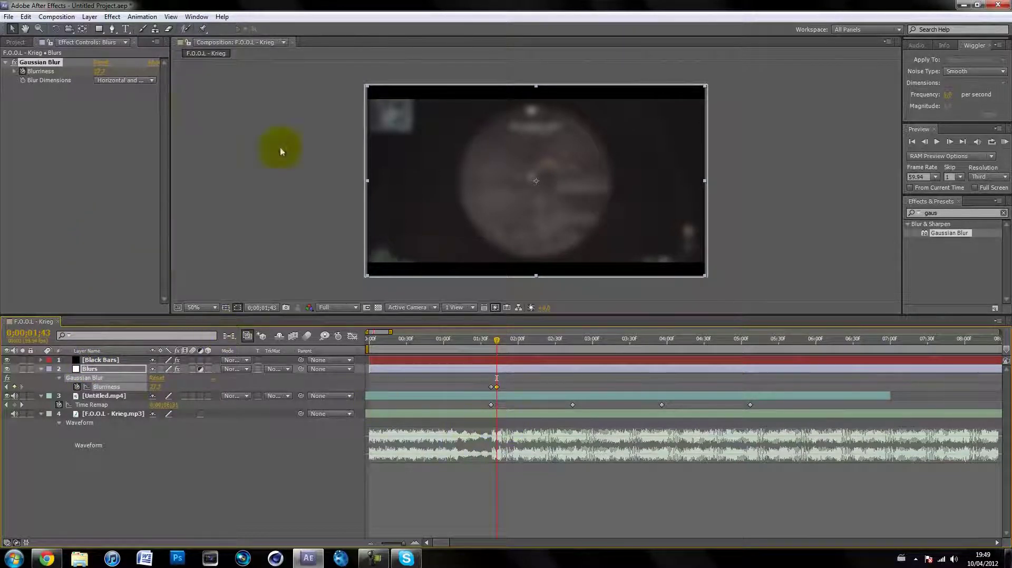
pyautogui.click(950, 233)
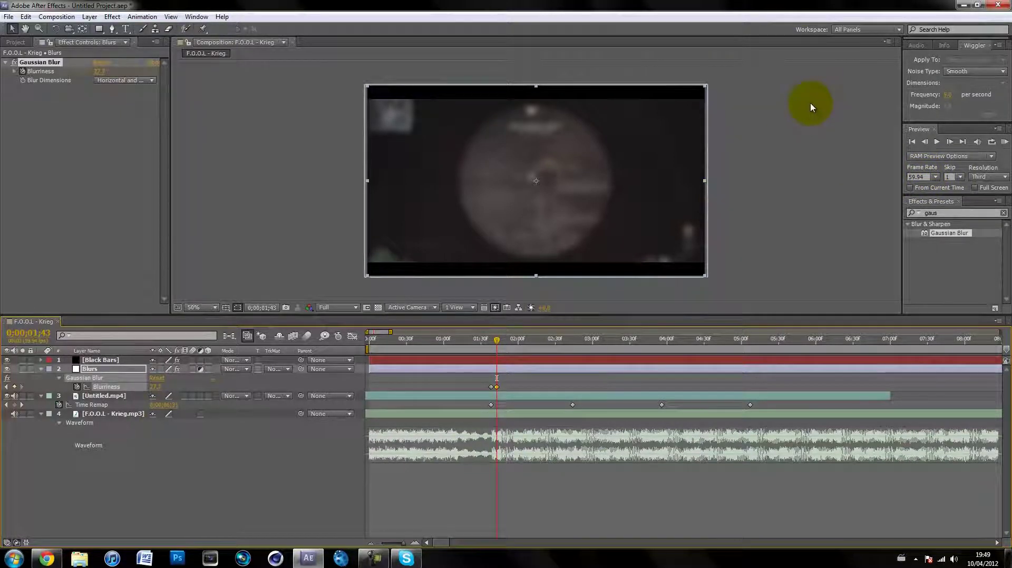
# Advance 30 frames to 0;00;02;13 and keyframe the Blurs layer's Blurriness at 0.
pyautogui.hotkey('shift', 'pagedown')
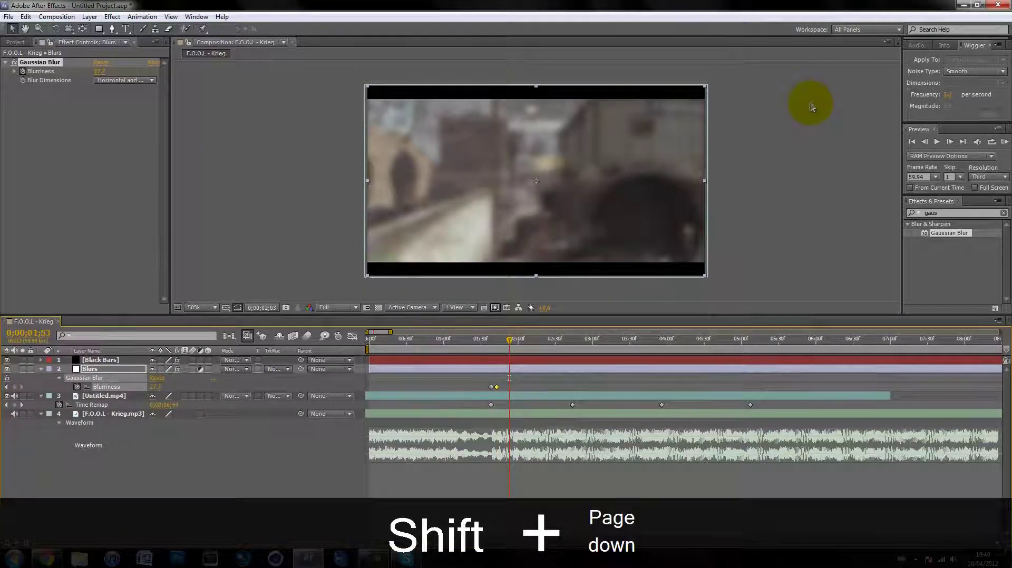
pyautogui.hotkey('shift', 'pagedown')
pyautogui.hotkey('shift', 'pagedown')
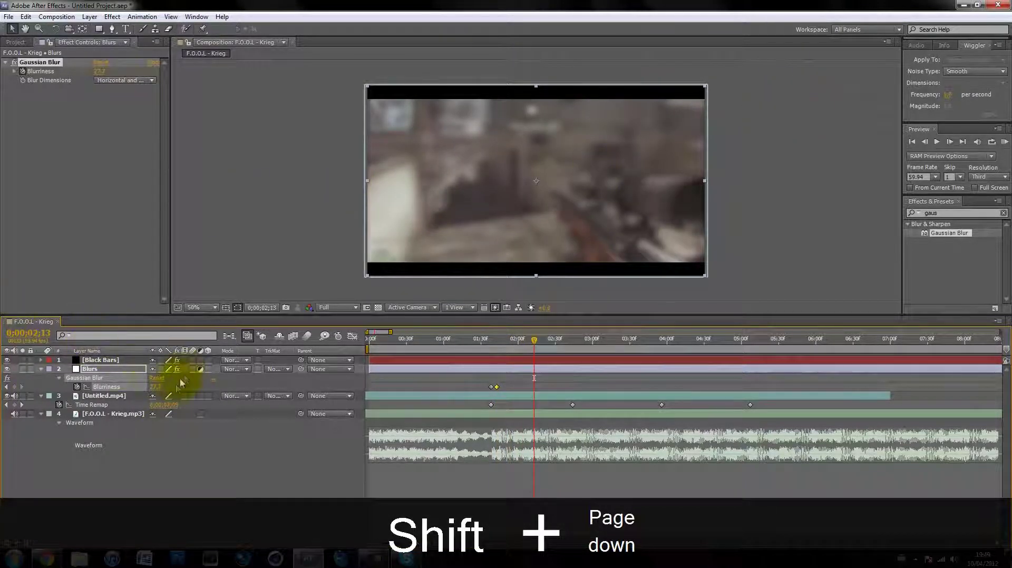
pyautogui.click(157, 387)
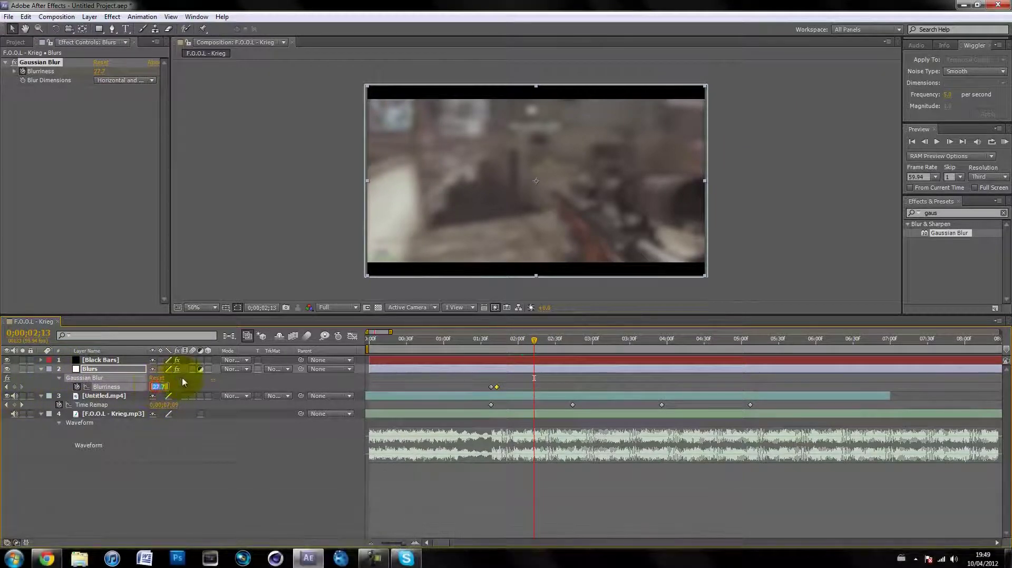
pyautogui.write('0')
pyautogui.click(188, 389)
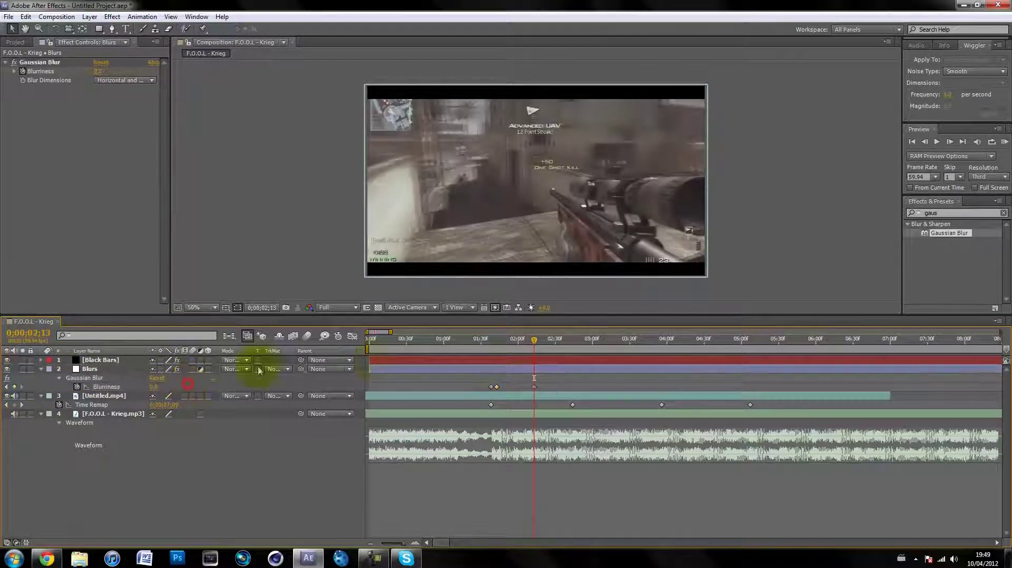
# Apply Easy Ease to all three Blurriness keyframes and scrub through the eased blur.
pyautogui.moveTo(486, 346); pyautogui.dragTo(538, 341)
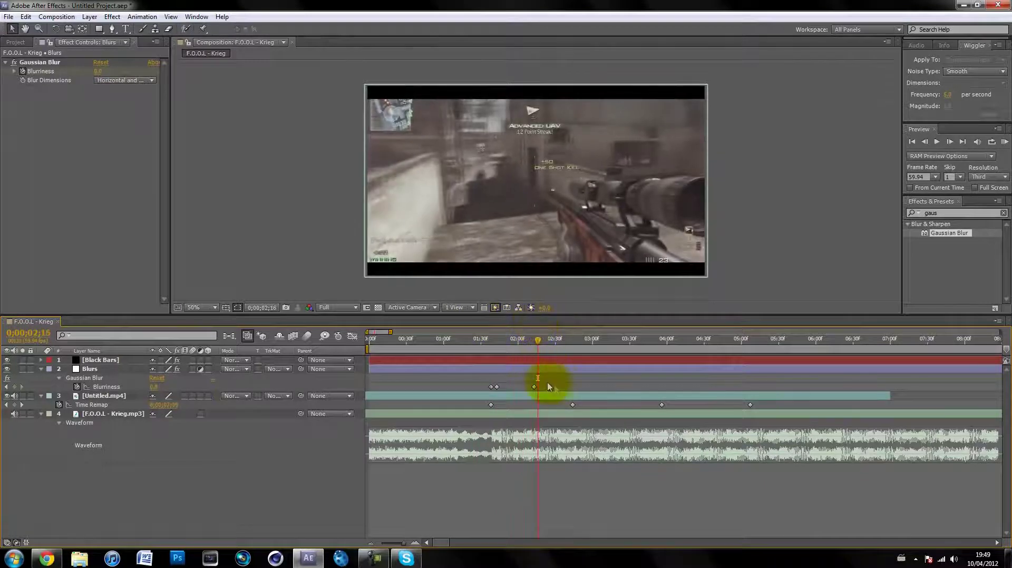
pyautogui.moveTo(548, 388); pyautogui.dragTo(464, 388)
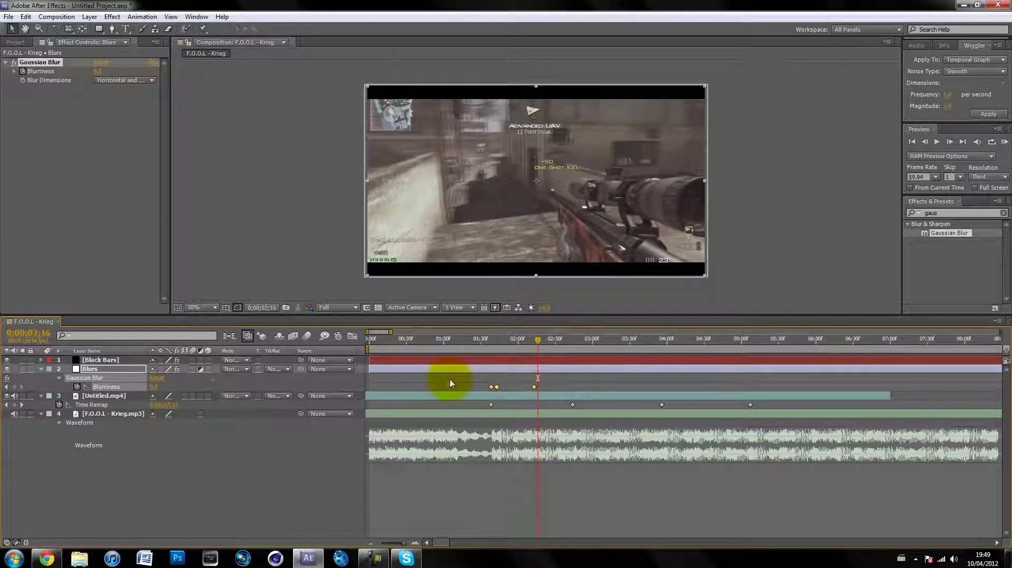
pyautogui.press('F9')
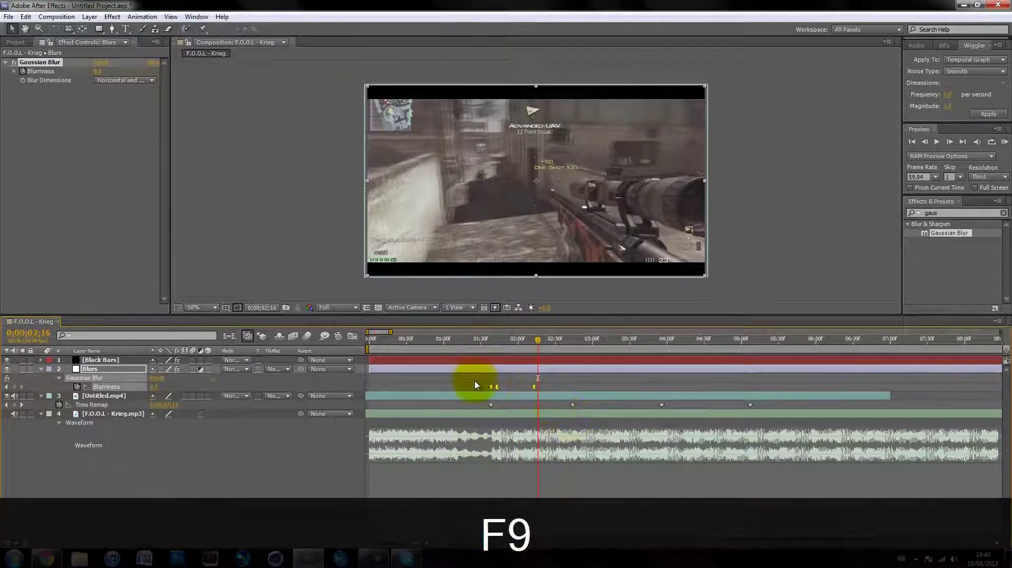
pyautogui.rightClick(497, 388)
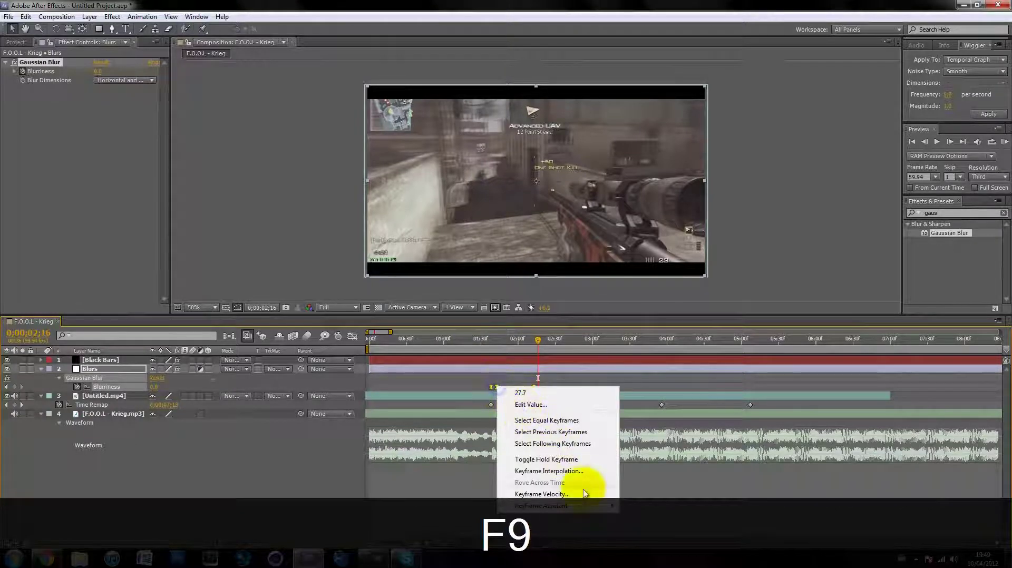
pyautogui.moveTo(582, 504)
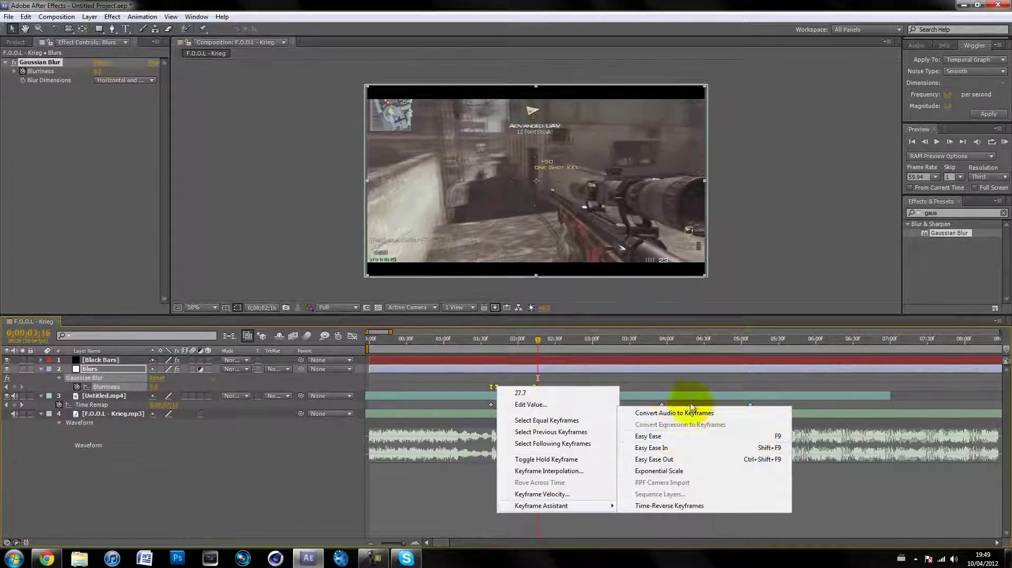
pyautogui.click(628, 387)
pyautogui.moveTo(491, 338); pyautogui.dragTo(523, 340)
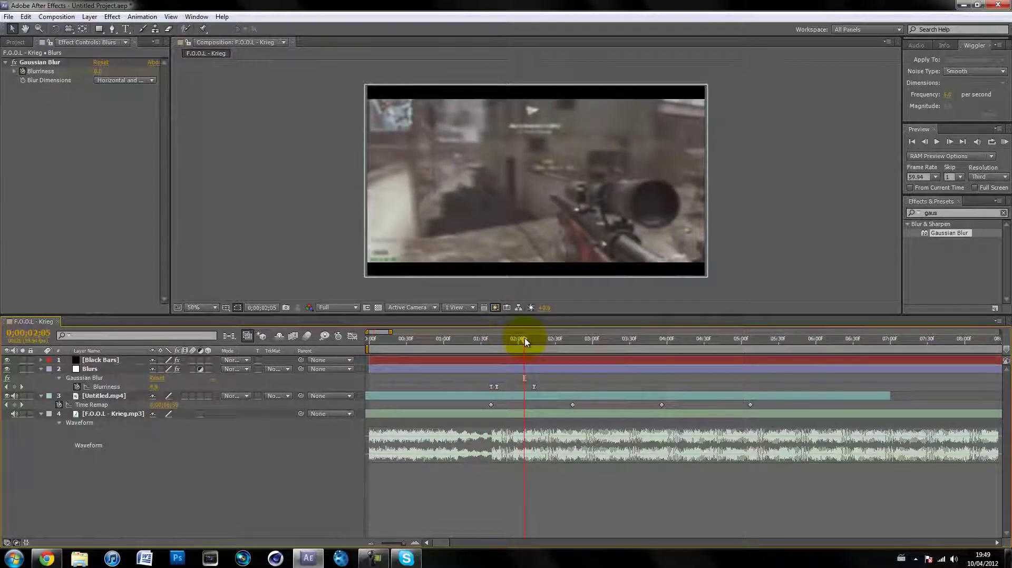
# Copy the three Blurriness keyframes and paste them at the Time Remap keyframes at 0;00;02;44 and 0;00;03;56.
pyautogui.moveTo(476, 383); pyautogui.dragTo(549, 388)
pyautogui.hotkey('ctrl', 'c')
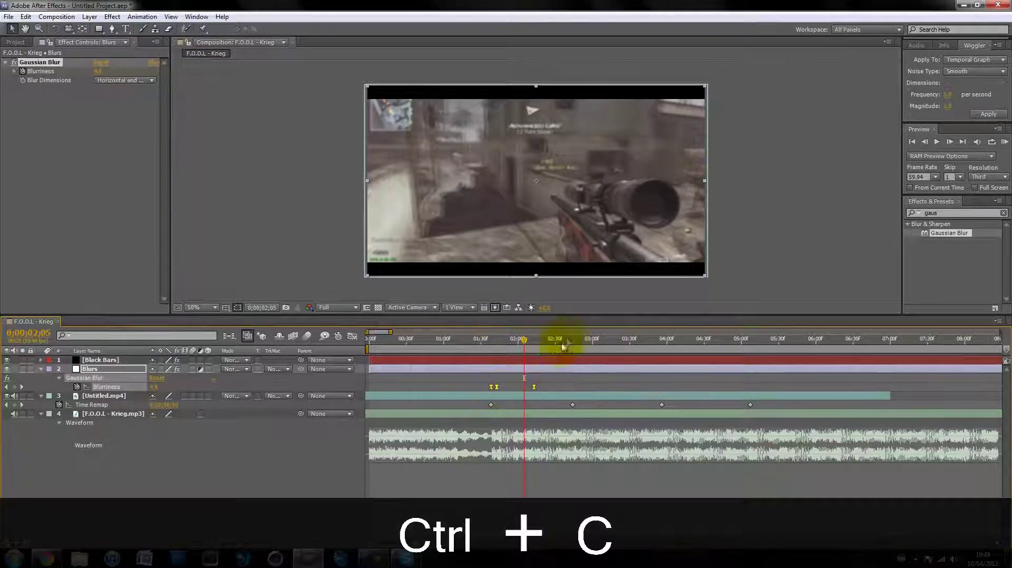
pyautogui.click(573, 339)
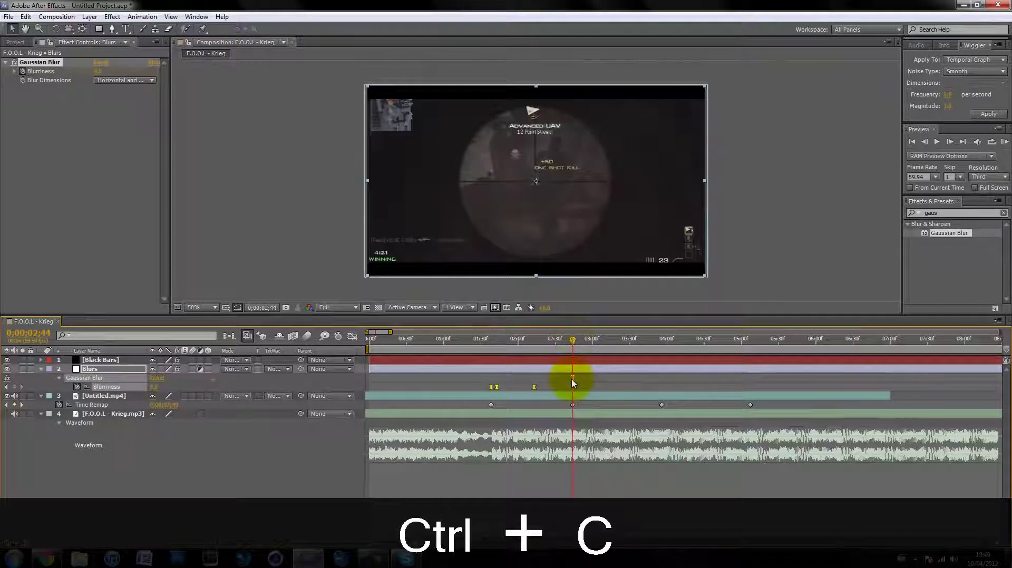
pyautogui.hotkey('ctrl', 'v')
pyautogui.moveTo(573, 340); pyautogui.dragTo(662, 340)
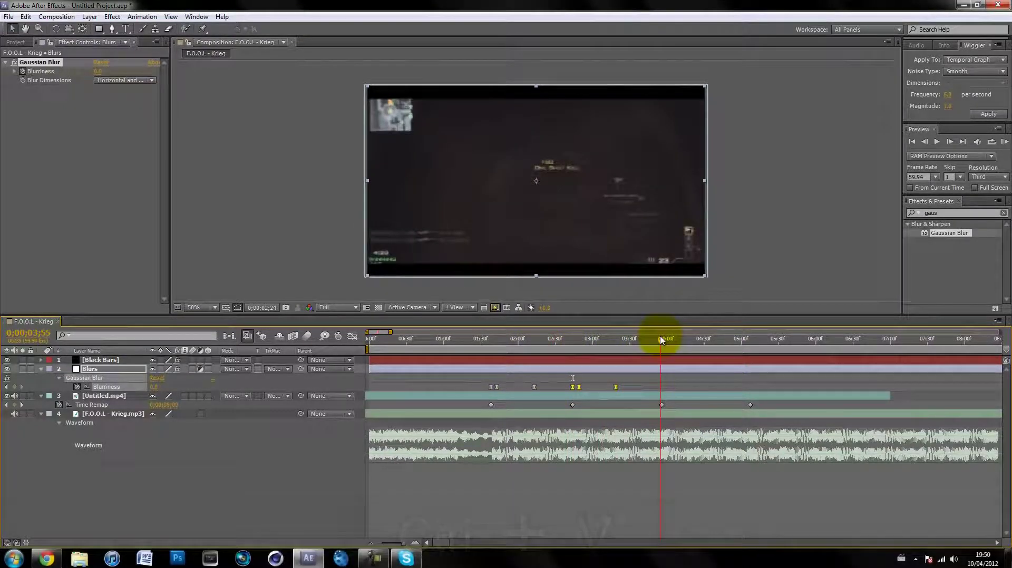
pyautogui.hotkey('ctrl', 'v')
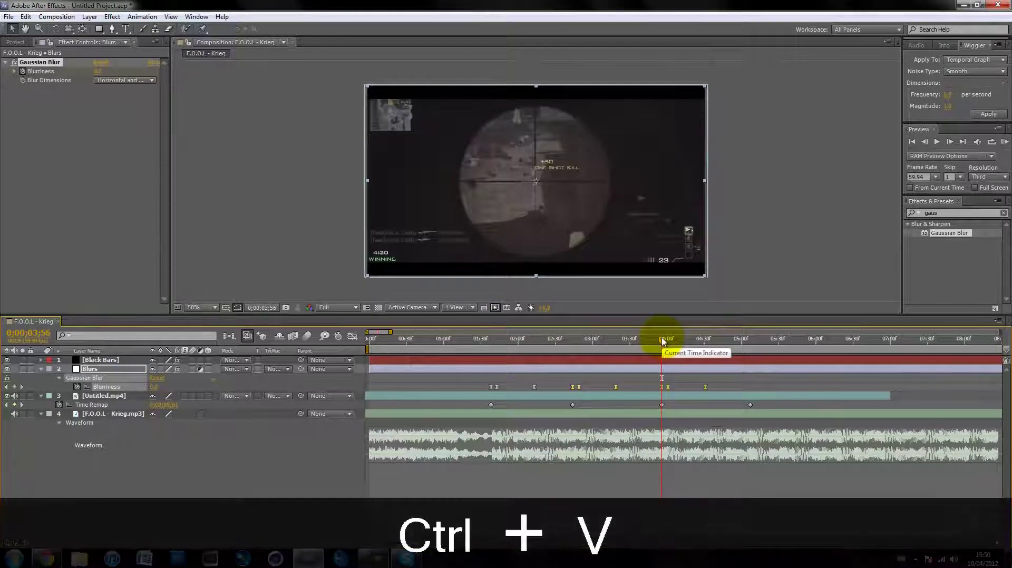
pyautogui.moveTo(663, 342); pyautogui.dragTo(700, 341)
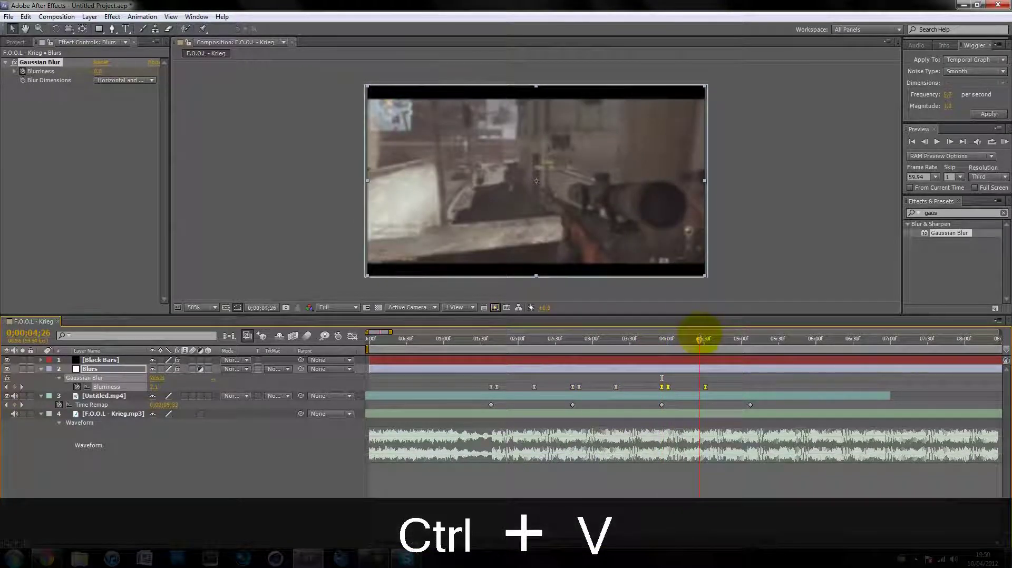
# Delete the two pasted sets of Blurriness keyframes, leaving the original three in place.
pyautogui.moveTo(718, 384); pyautogui.dragTo(561, 393)
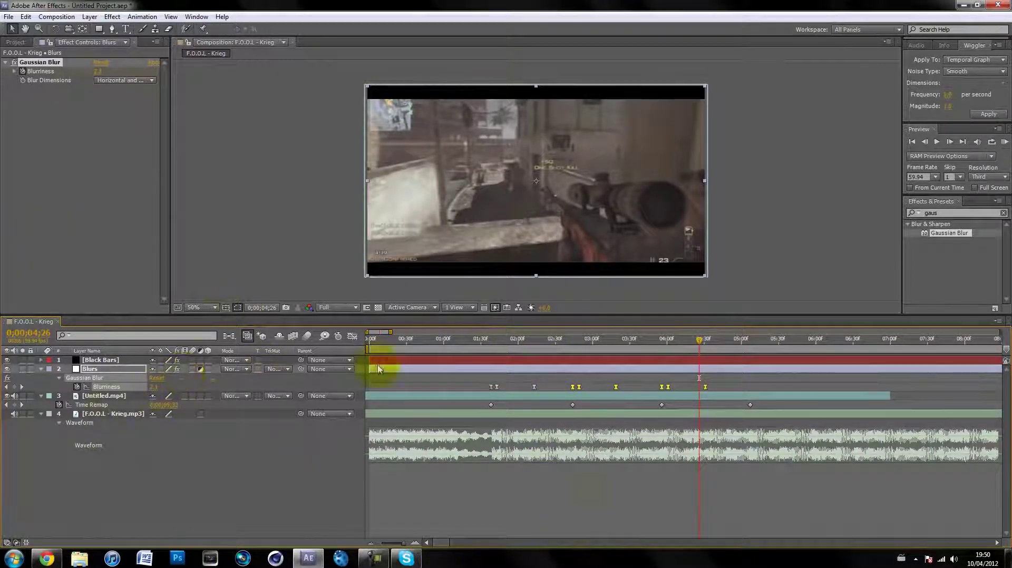
pyautogui.press('Delete')
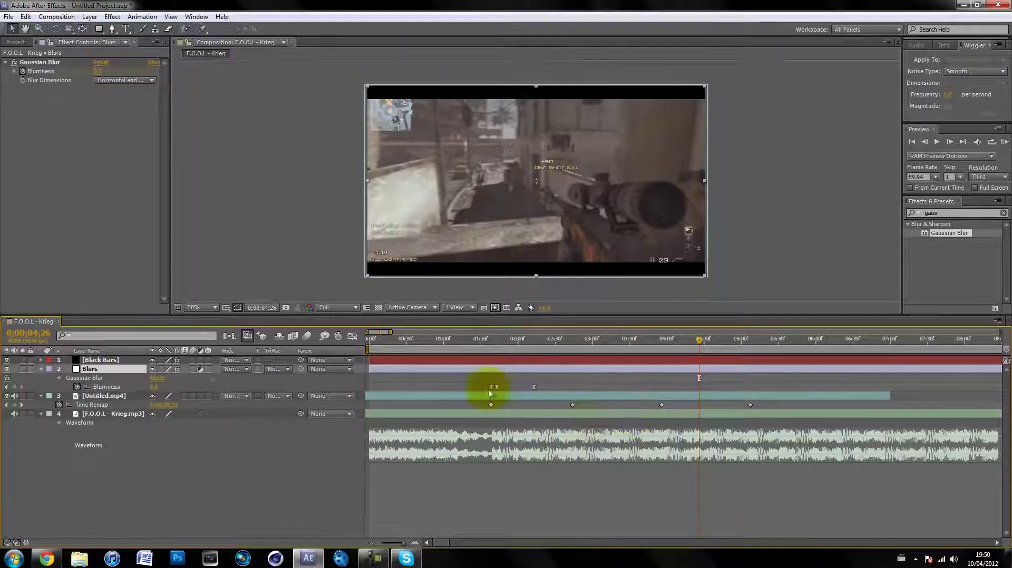
# Limit the work area to end at 0;00;03;26 and run a RAM preview of the blur.
pyautogui.click(627, 345)
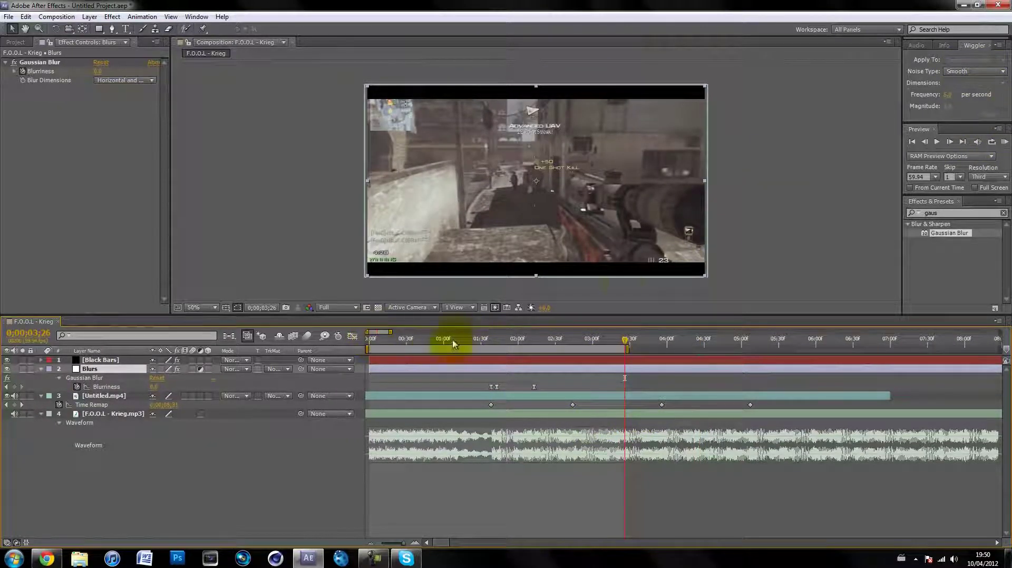
pyautogui.click(1005, 142)
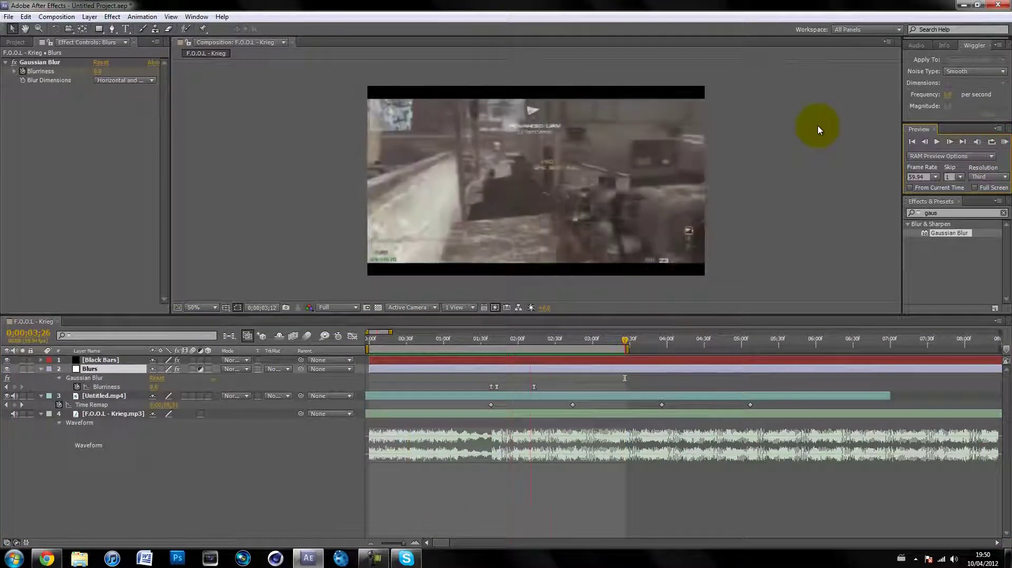
pyautogui.click(818, 125)
# Extend the work area to just before the five-second mark and move the current time to the Time Remap keyframe at 0;00;02;44.
pyautogui.moveTo(627, 348); pyautogui.dragTo(731, 347)
pyautogui.moveTo(549, 382); pyautogui.dragTo(690, 388)
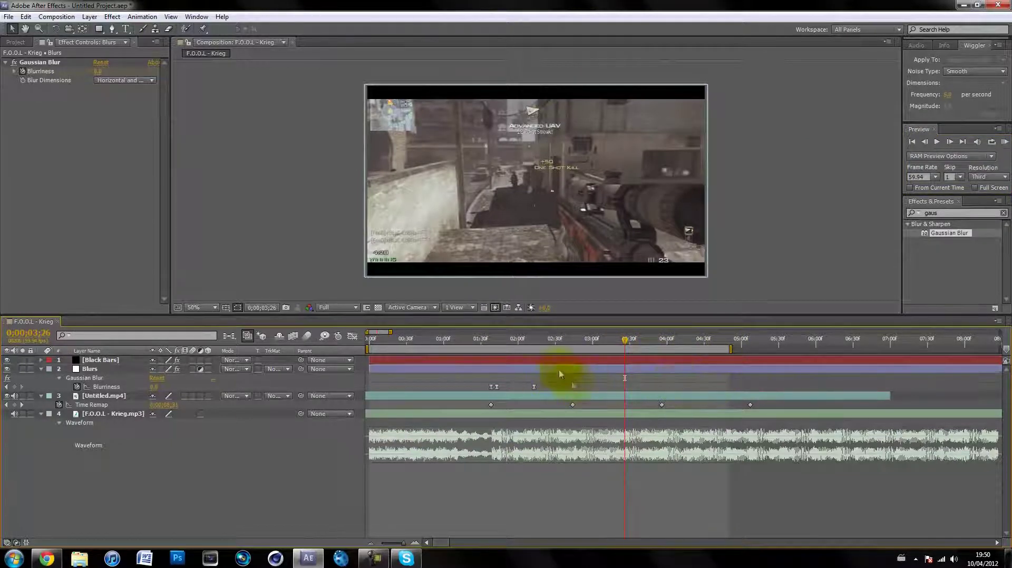
pyautogui.click(572, 345)
# Search the effects for "radial blu" and apply CC Radial Blur to the Blurs adjustment layer.
pyautogui.click(944, 213)
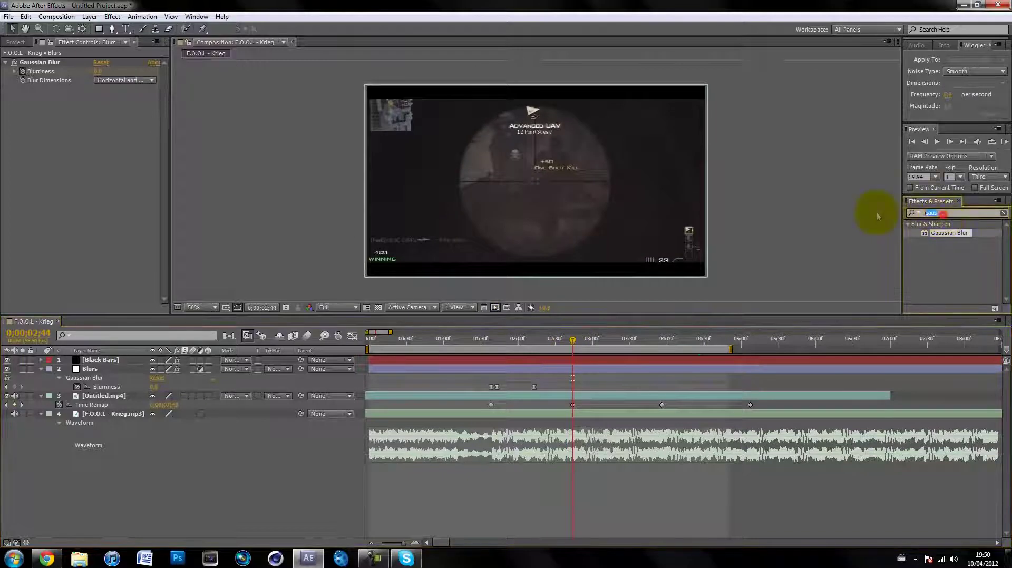
pyautogui.write('radi')
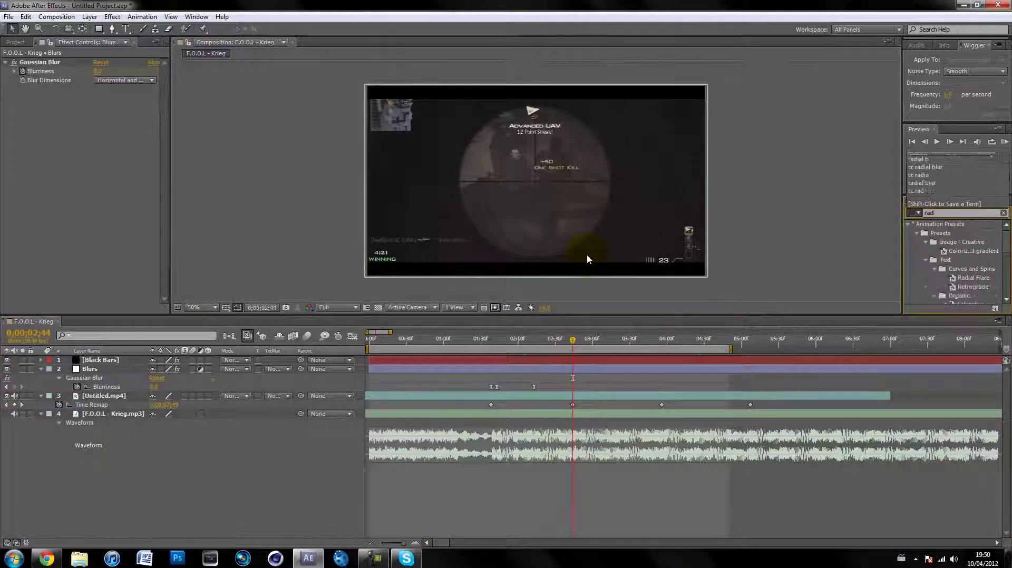
pyautogui.write('al blu')
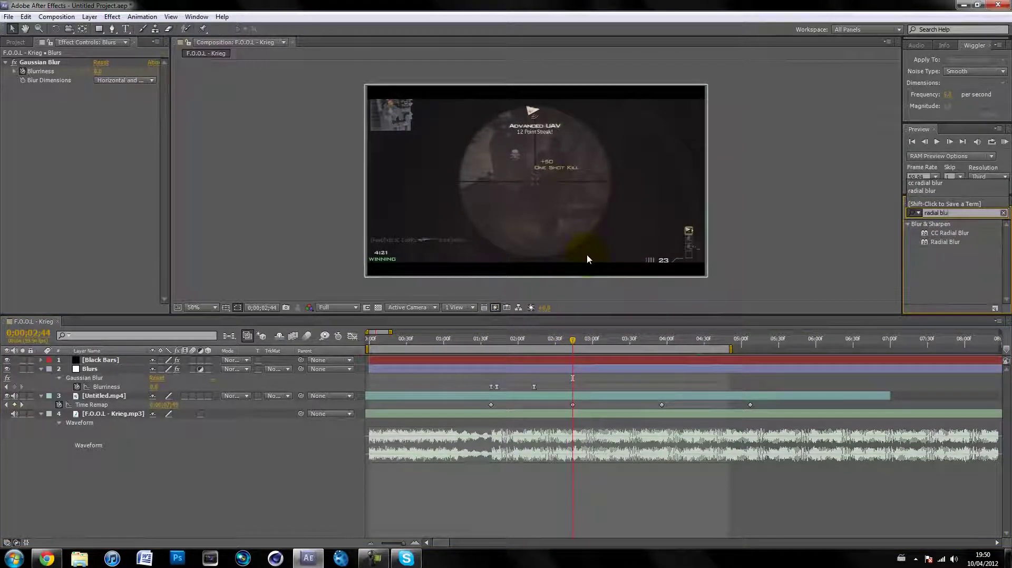
pyautogui.click(945, 244)
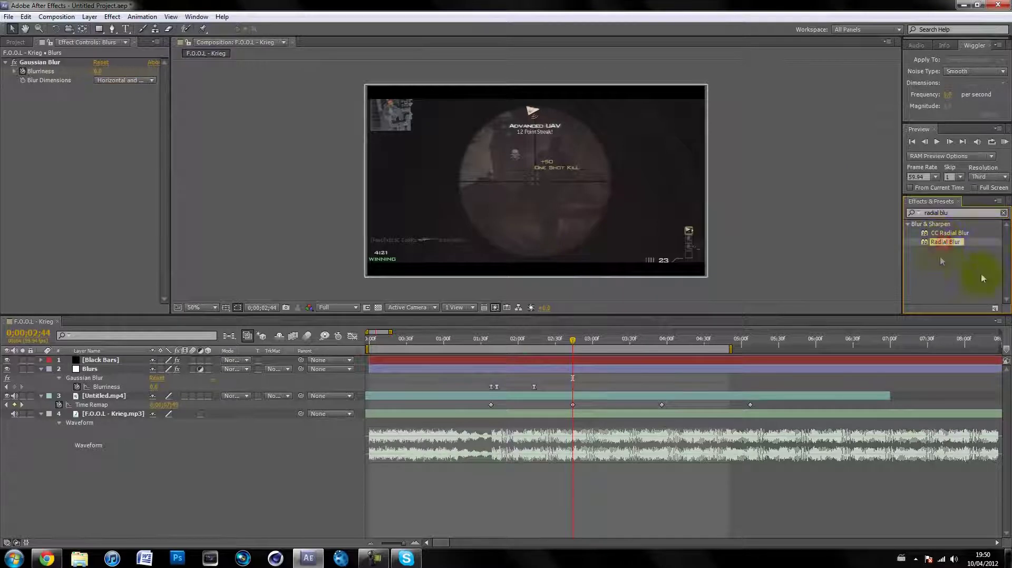
pyautogui.click(944, 233)
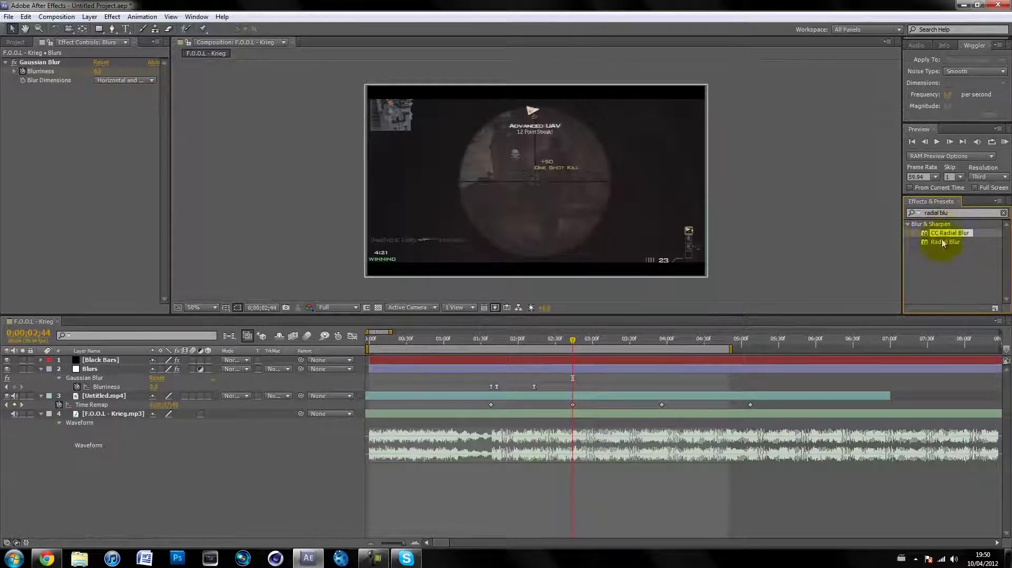
pyautogui.click(944, 235)
pyautogui.moveTo(953, 237); pyautogui.dragTo(587, 371)
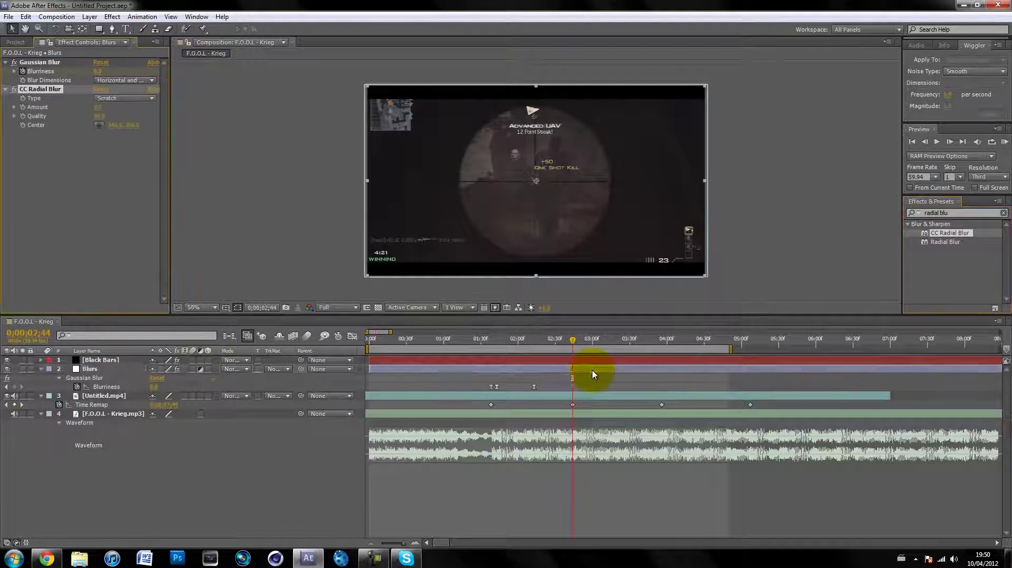
# Keep the CC Radial Blur type on Scratch and set its Quality to 100.
pyautogui.click(50, 151)
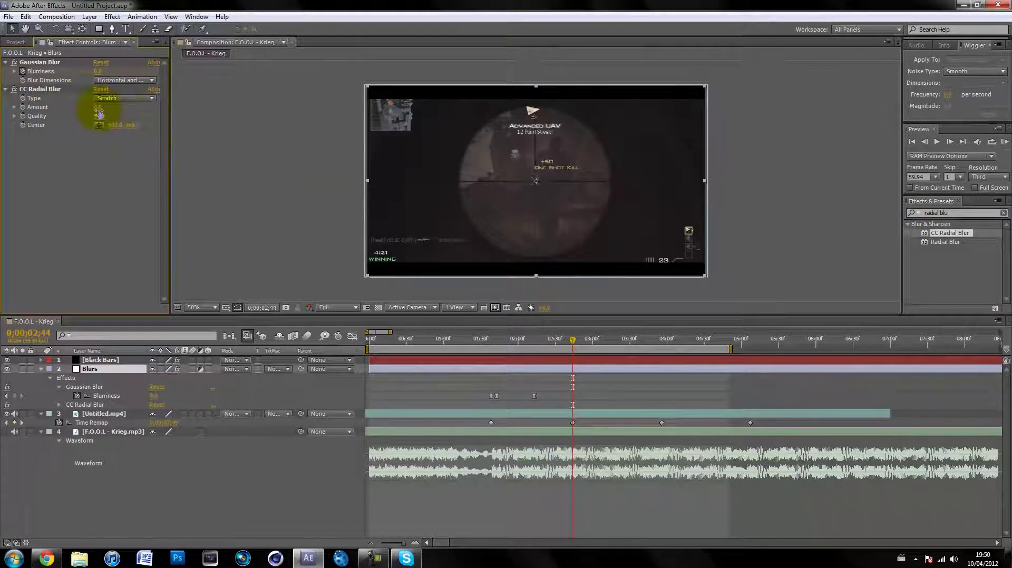
pyautogui.click(112, 100)
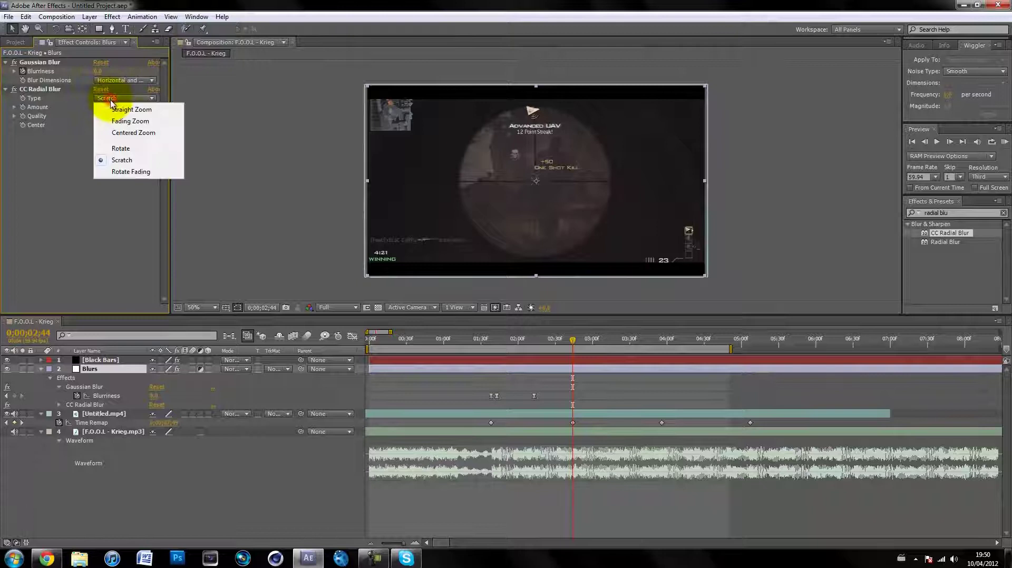
pyautogui.click(64, 179)
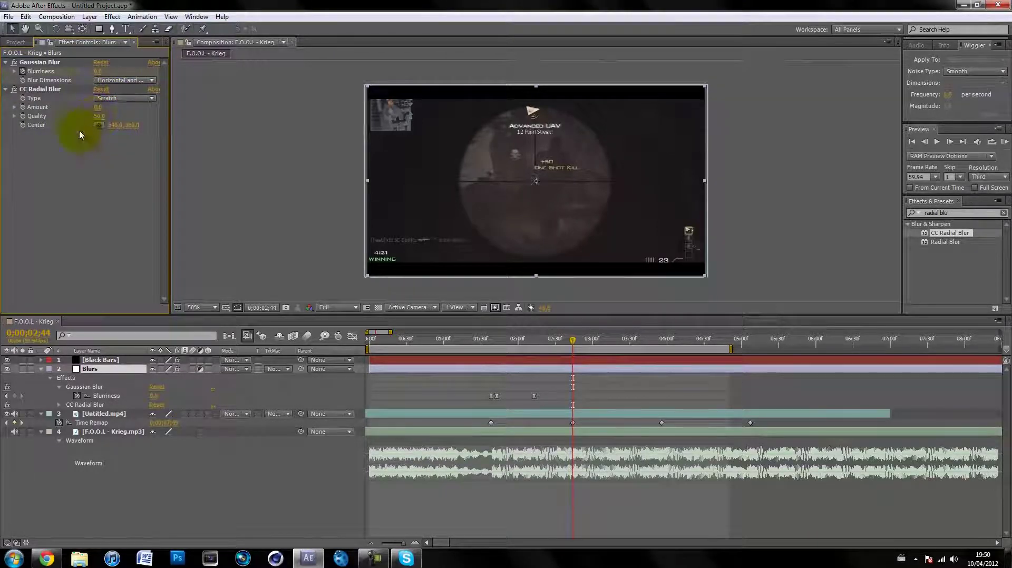
pyautogui.click(40, 89)
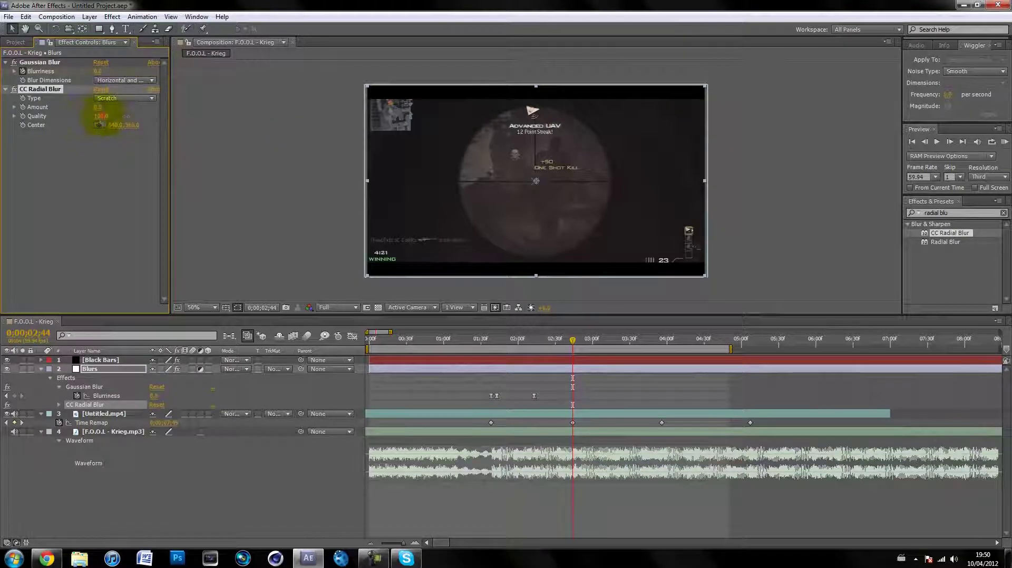
pyautogui.click(125, 176)
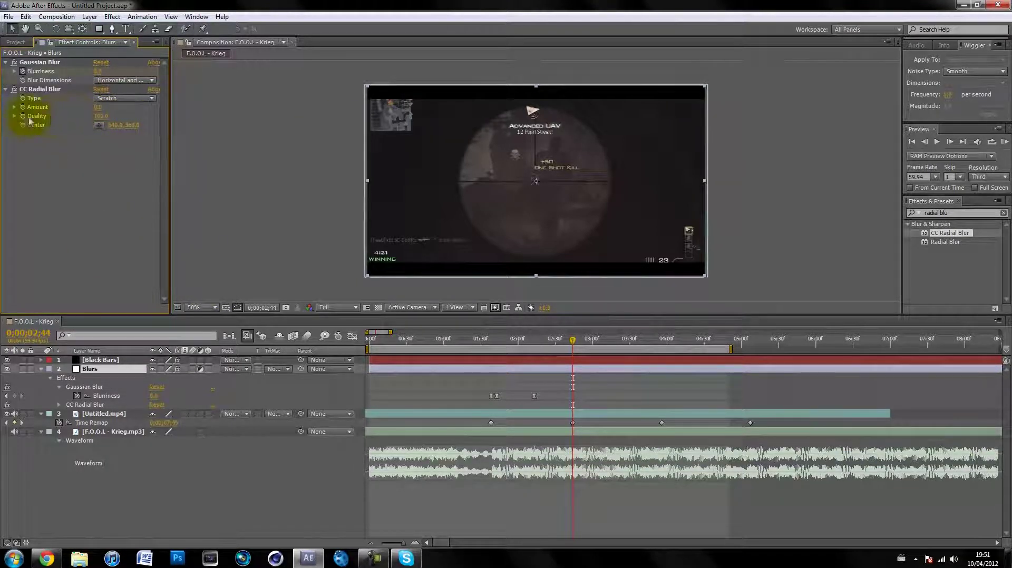
# Start keyframing the CC Radial Blur Amount at 0;00;02;44 and reveal the Blurs layer's animated properties in the timeline.
pyautogui.click(571, 341)
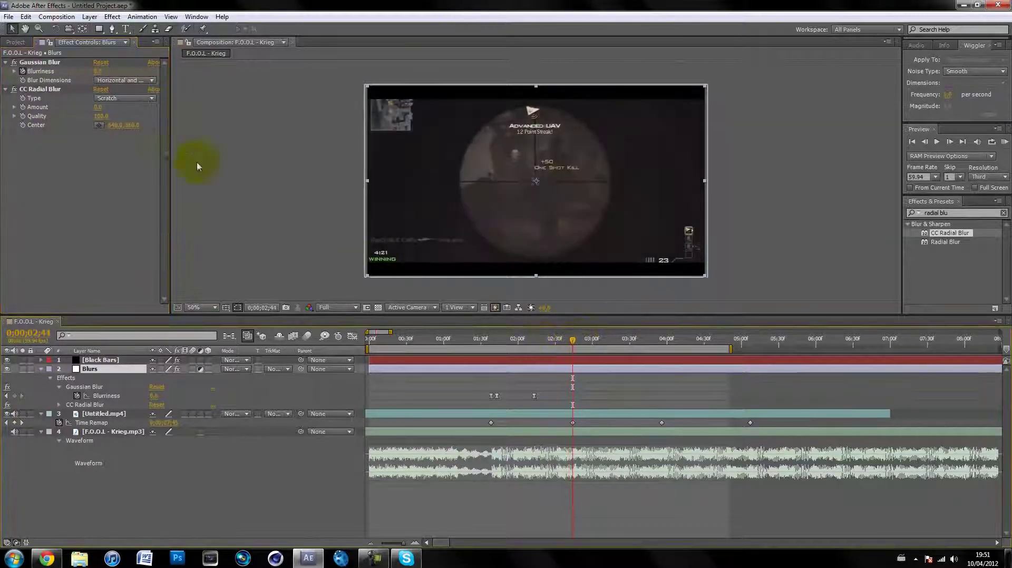
pyautogui.click(23, 109)
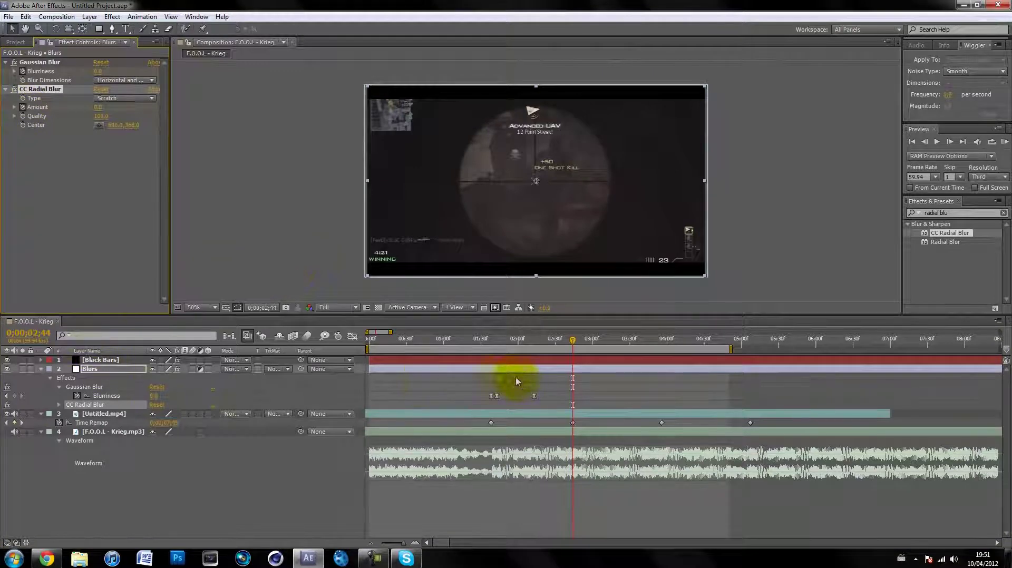
pyautogui.click(478, 367)
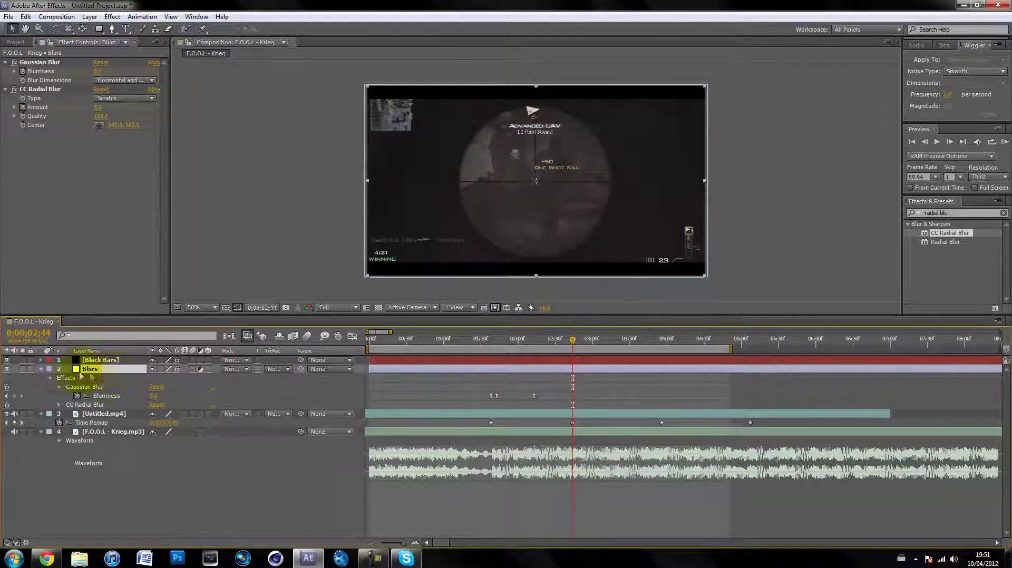
pyautogui.press('u')
pyautogui.press('u')
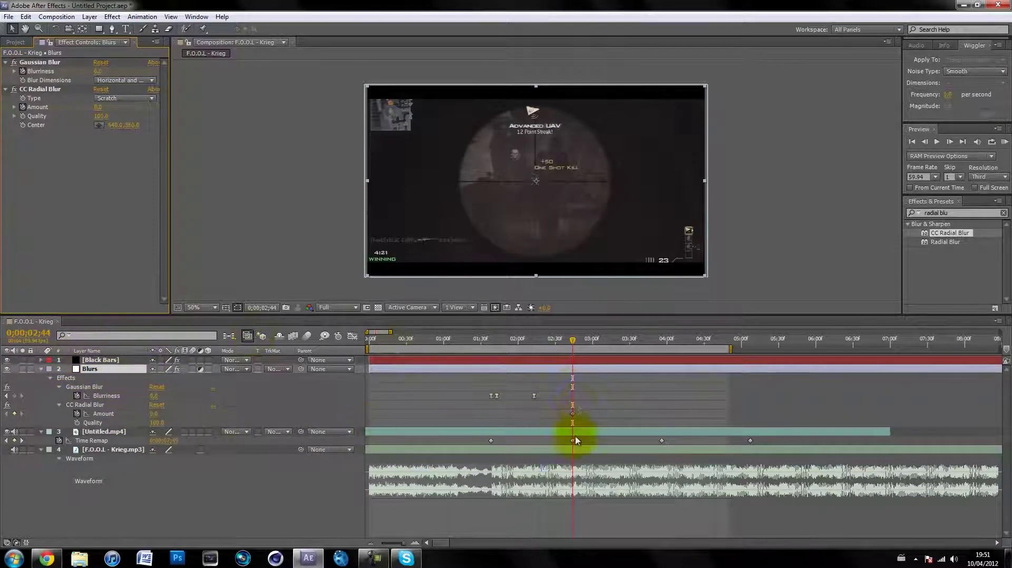
pyautogui.moveTo(579, 344); pyautogui.dragTo(573, 339)
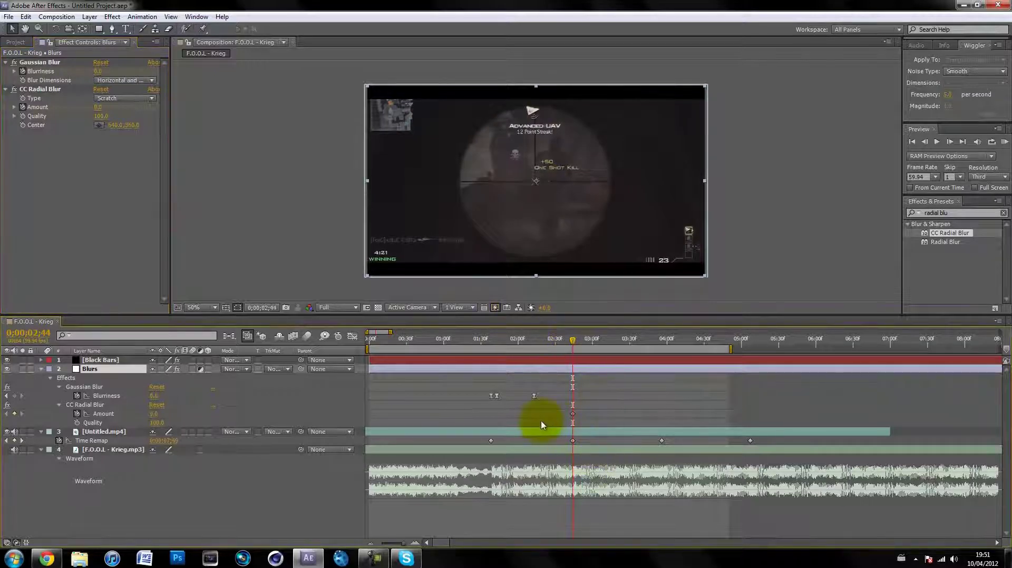
# Advance five frames to 0;00;02;49 and keyframe the CC Radial Blur Amount at about 4.
pyautogui.press('pagedown')
pyautogui.press('pagedown')
pyautogui.press('pagedown')
pyautogui.press('pagedown')
pyautogui.press('pagedown')
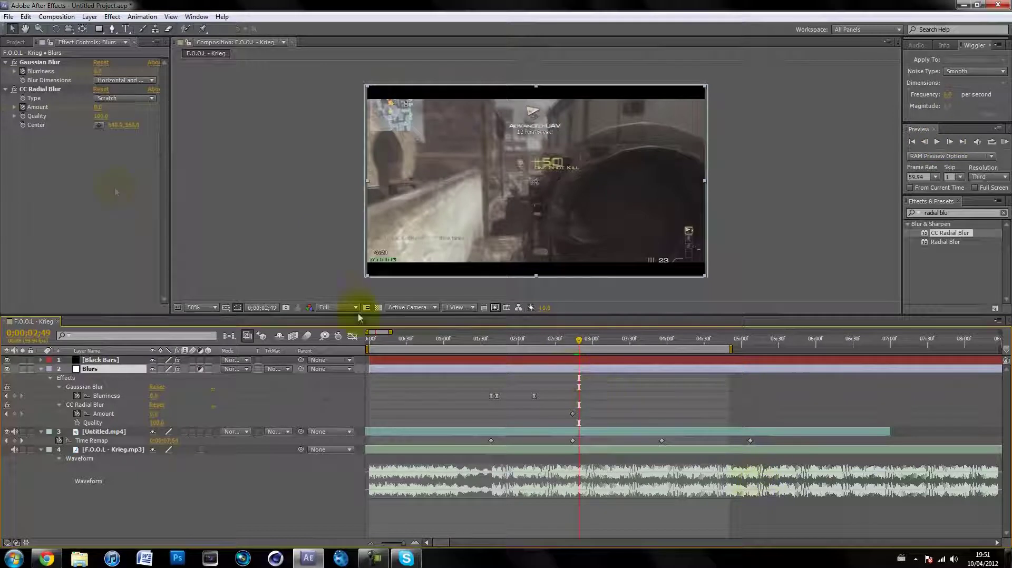
pyautogui.moveTo(97, 107)
pyautogui.mouseDown()
pyautogui.moveTo(140, 106)
pyautogui.moveTo(113, 105)
pyautogui.mouseUp()
pyautogui.moveTo(597, 136); pyautogui.dragTo(96, 112)
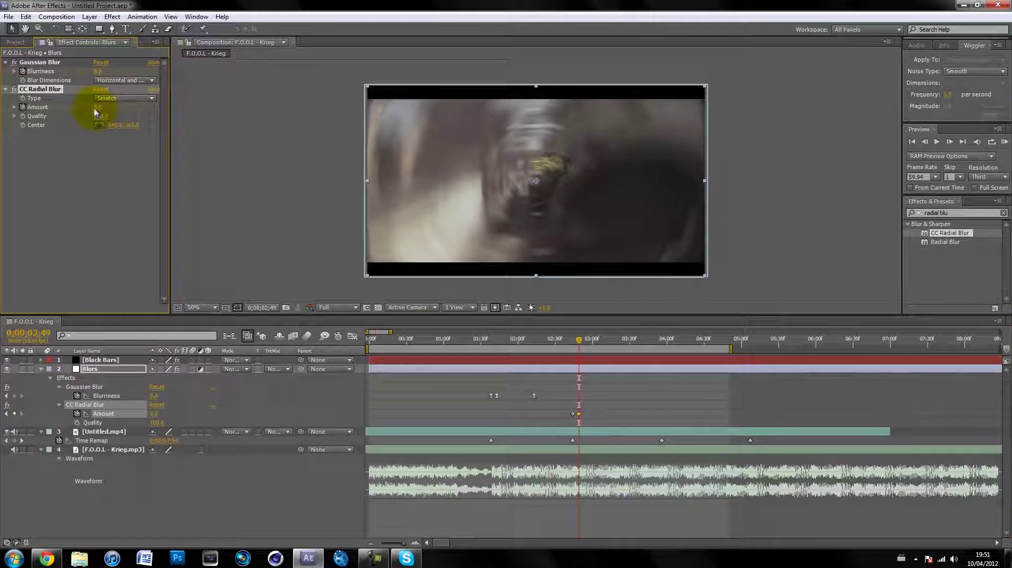
pyautogui.click(82, 206)
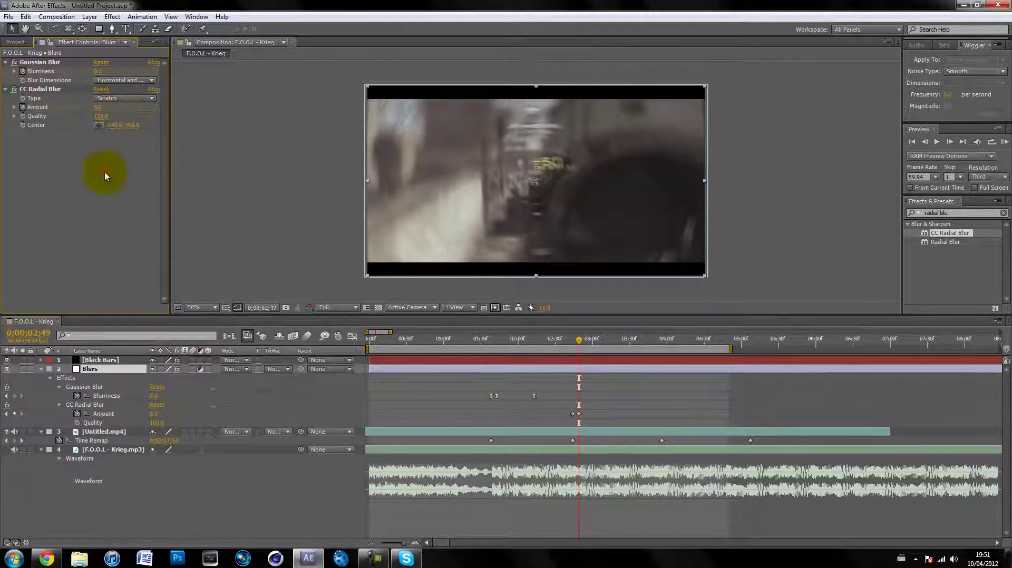
pyautogui.click(508, 208)
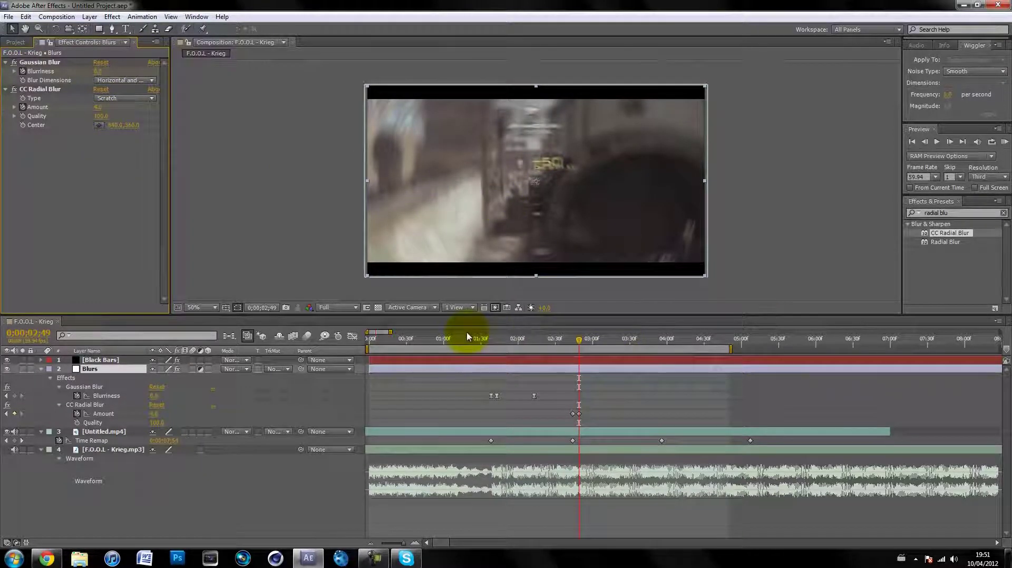
# Advance to 0;00;03;19 and keyframe the CC Radial Blur Amount at 0.
pyautogui.hotkey('shift', 'pagedown')
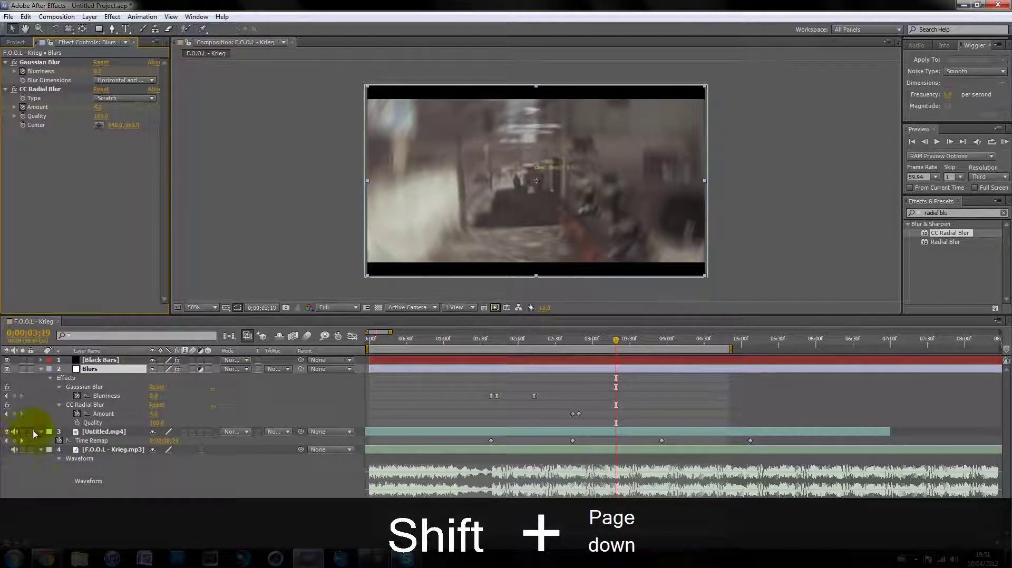
pyautogui.click(154, 414)
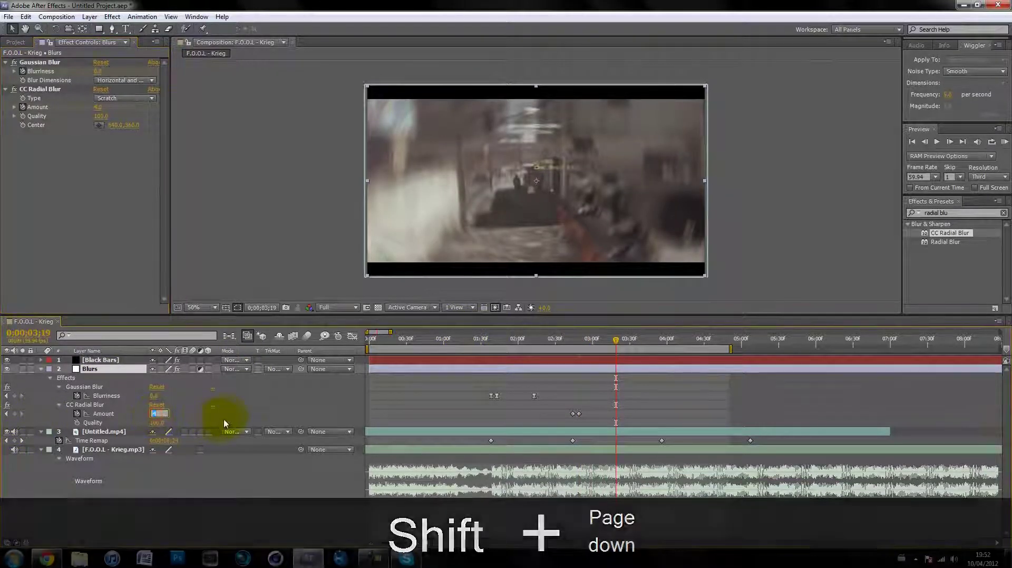
pyautogui.write('0')
pyautogui.click(235, 416)
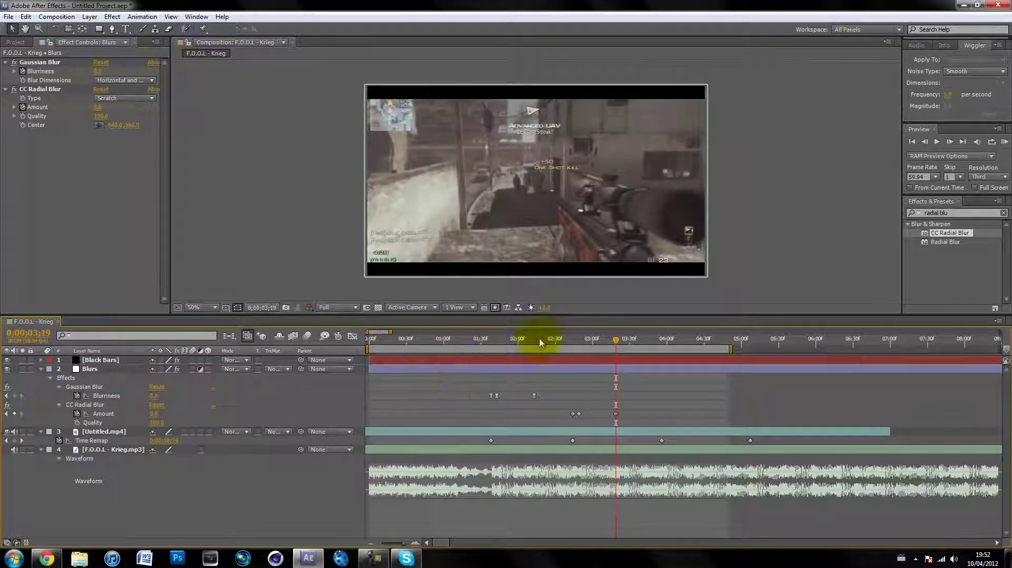
# Return to the Amount keyframe at 0;00;02;49, try a value of 7, and raise it to 10.
pyautogui.moveTo(567, 342)
pyautogui.mouseDown()
pyautogui.moveTo(599, 340)
pyautogui.moveTo(560, 330)
pyautogui.moveTo(579, 336)
pyautogui.mouseUp()
pyautogui.click(98, 107)
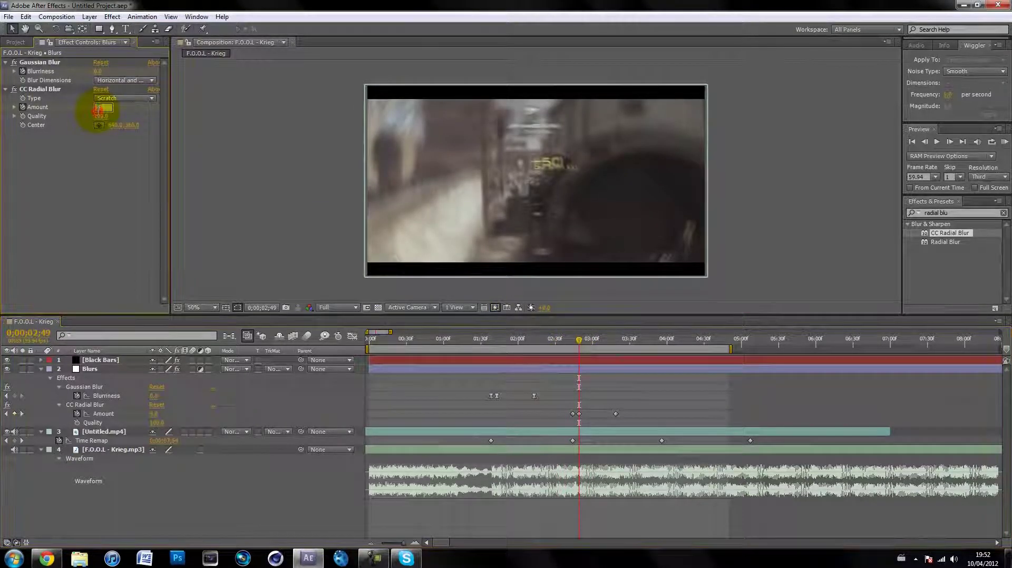
pyautogui.write('7')
pyautogui.press('Return')
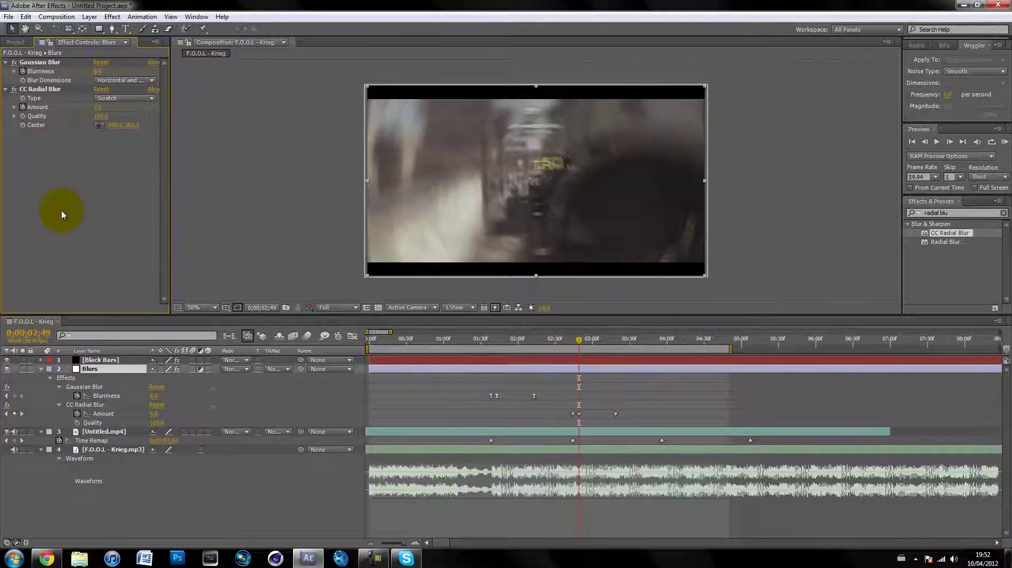
pyautogui.click(97, 108)
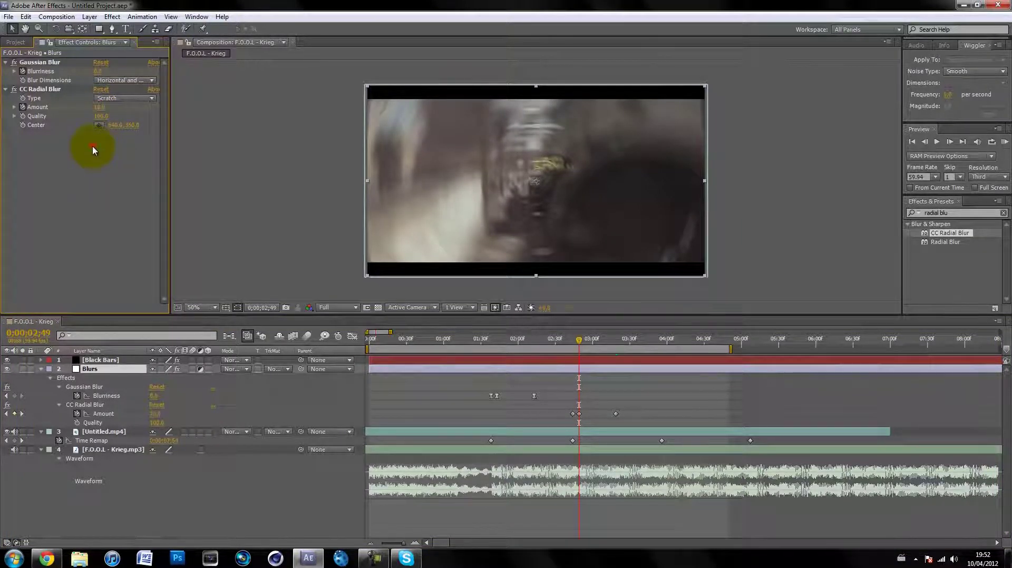
# Scrub through the radial blur and apply Easy Ease to all three Amount keyframes.
pyautogui.moveTo(577, 343); pyautogui.dragTo(620, 333)
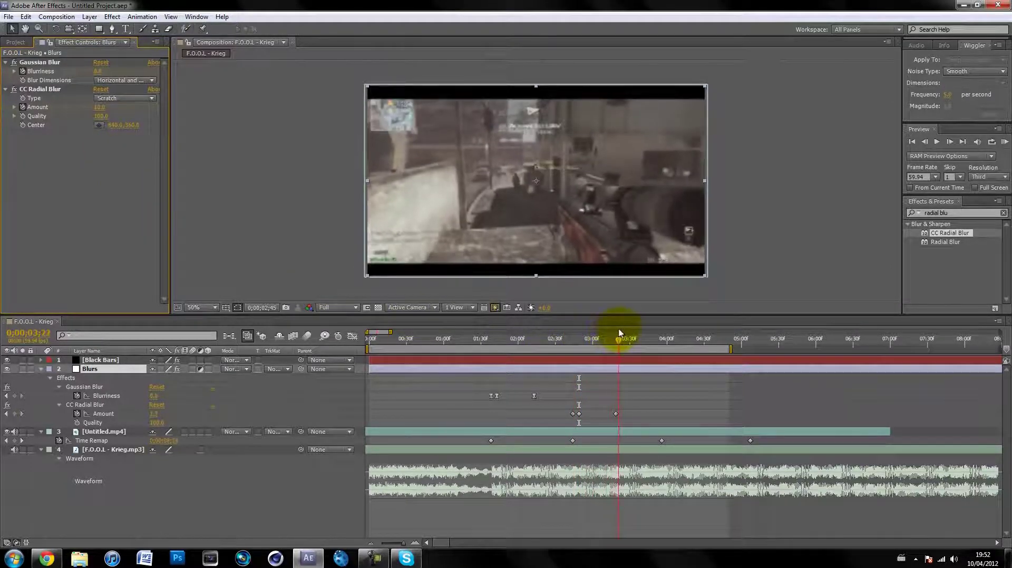
pyautogui.moveTo(542, 394); pyautogui.dragTo(648, 415)
pyautogui.press('F9')
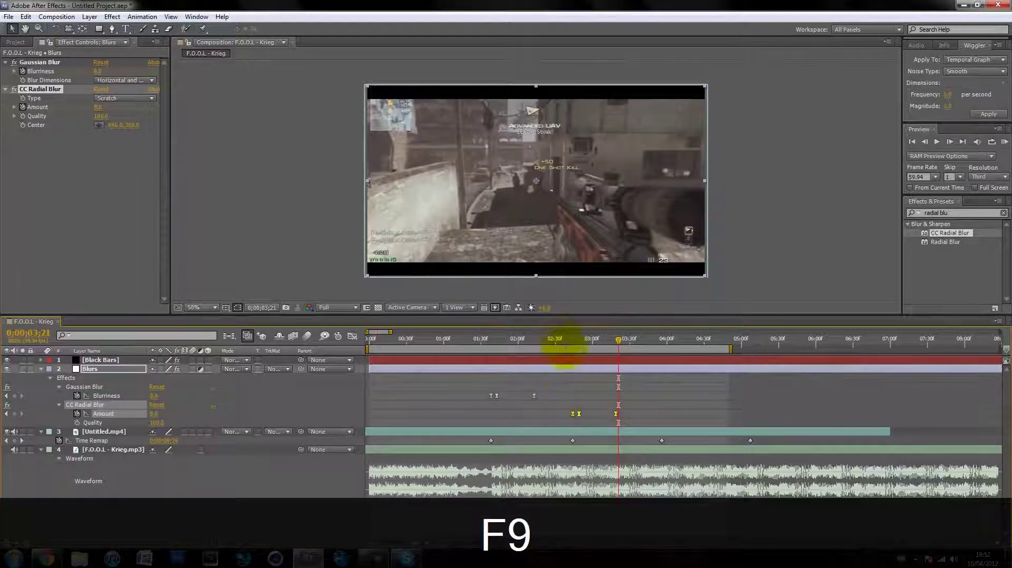
# Move the current time to 0;00;01;36 and run a RAM preview of both blurs.
pyautogui.moveTo(570, 343); pyautogui.dragTo(488, 340)
pyautogui.click(462, 390)
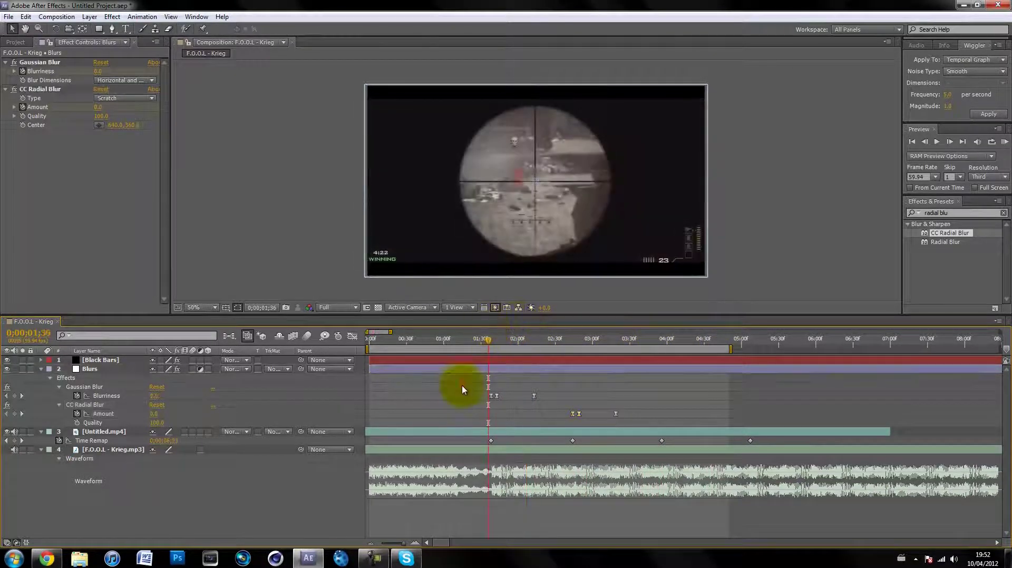
pyautogui.click(1005, 142)
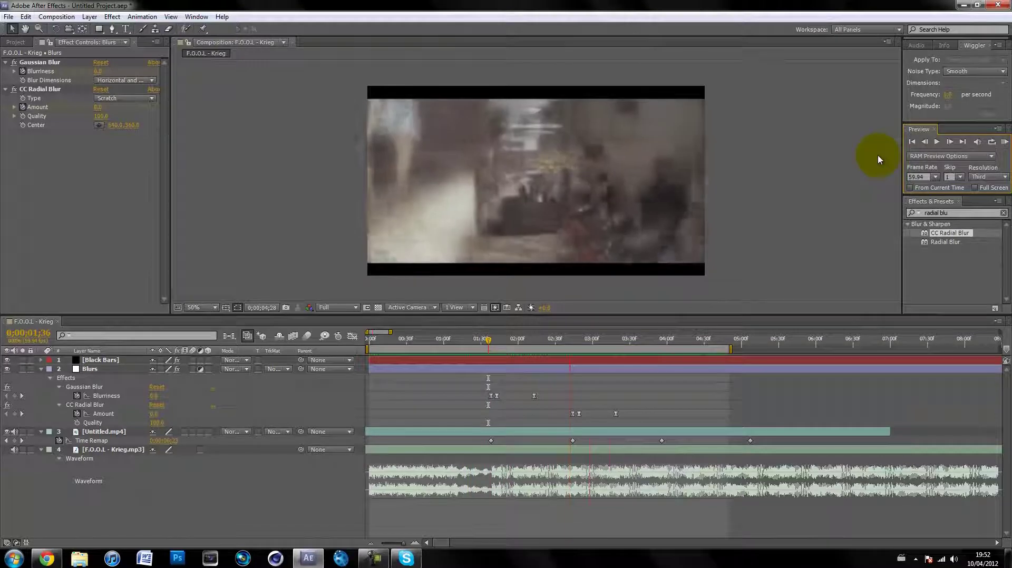
pyautogui.click(877, 157)
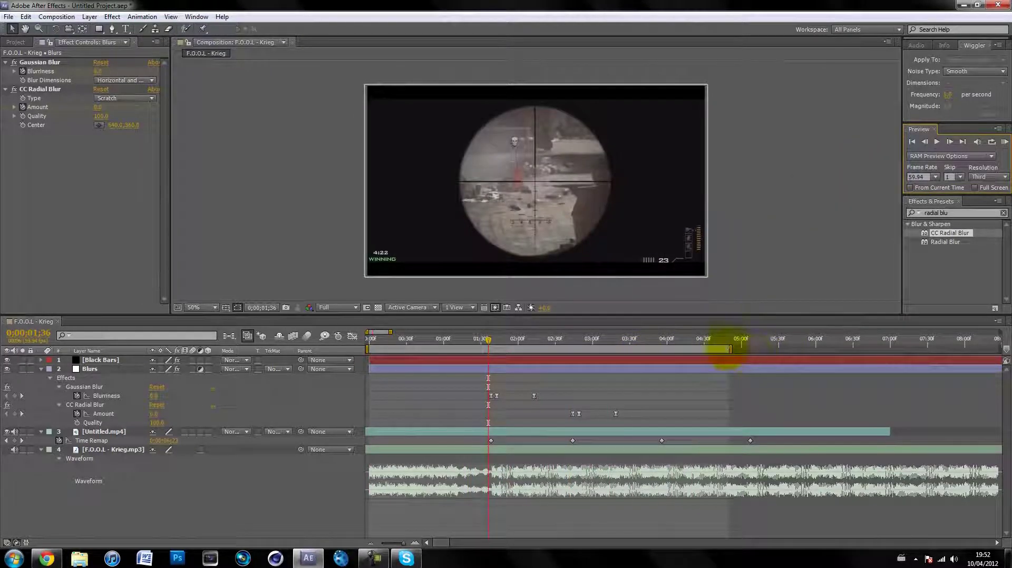
# Extend the work area to about 0;00;05;45 and scrub through the clip to 0;00;04;35.
pyautogui.moveTo(731, 349); pyautogui.dragTo(797, 349)
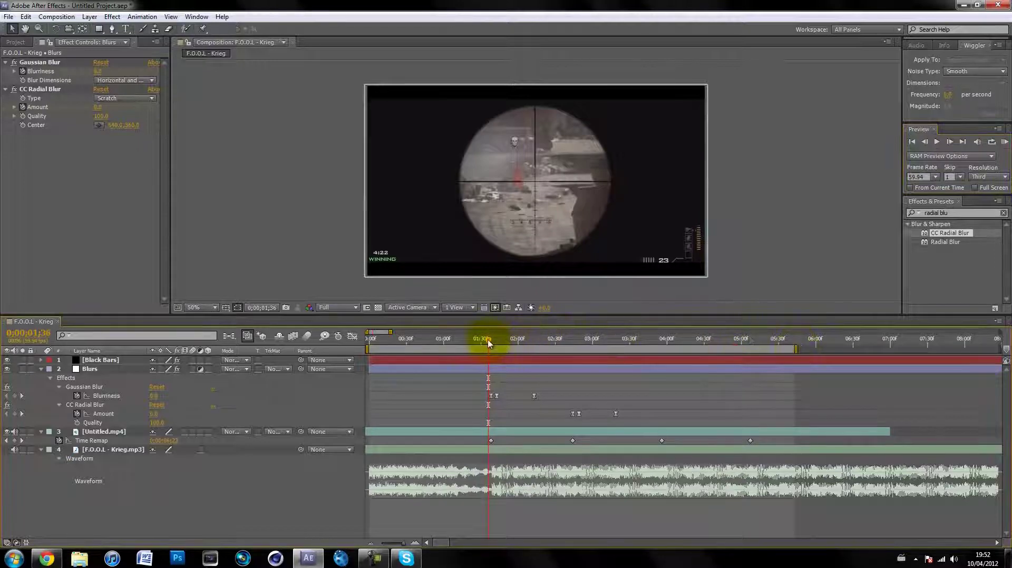
pyautogui.moveTo(497, 344); pyautogui.dragTo(587, 328)
pyautogui.moveTo(644, 342); pyautogui.dragTo(711, 324)
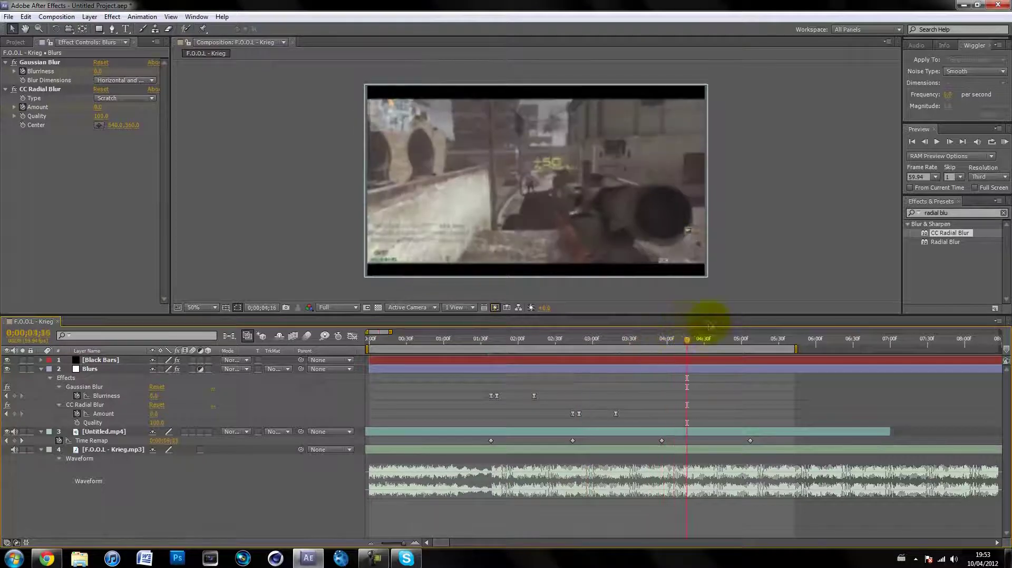
# Try the Fading Zoom, Rotate Fading and Rotate types of CC Radial Blur at 0;00;02;51 and return the type to Scratch.
pyautogui.click(972, 213)
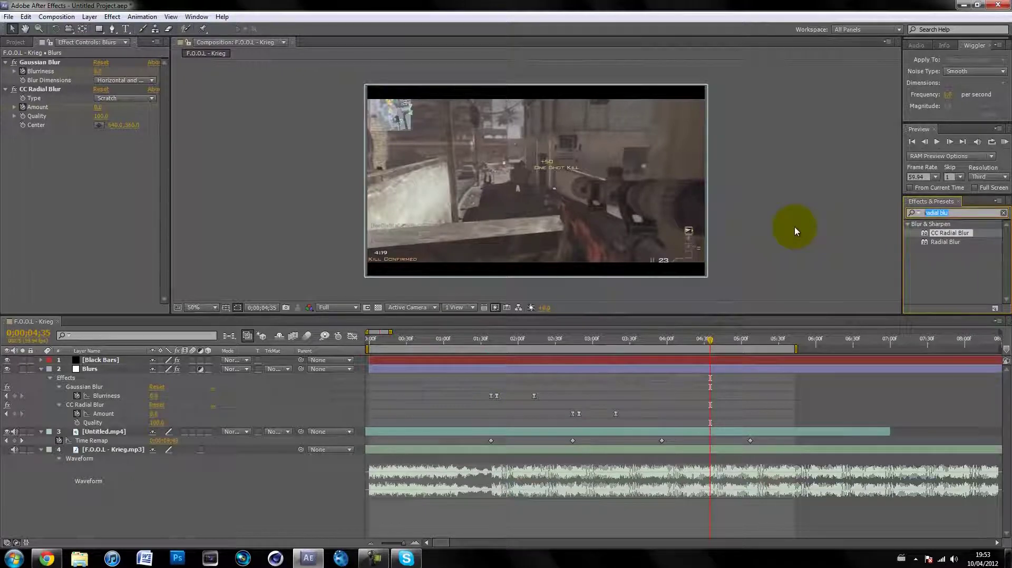
pyautogui.click(111, 99)
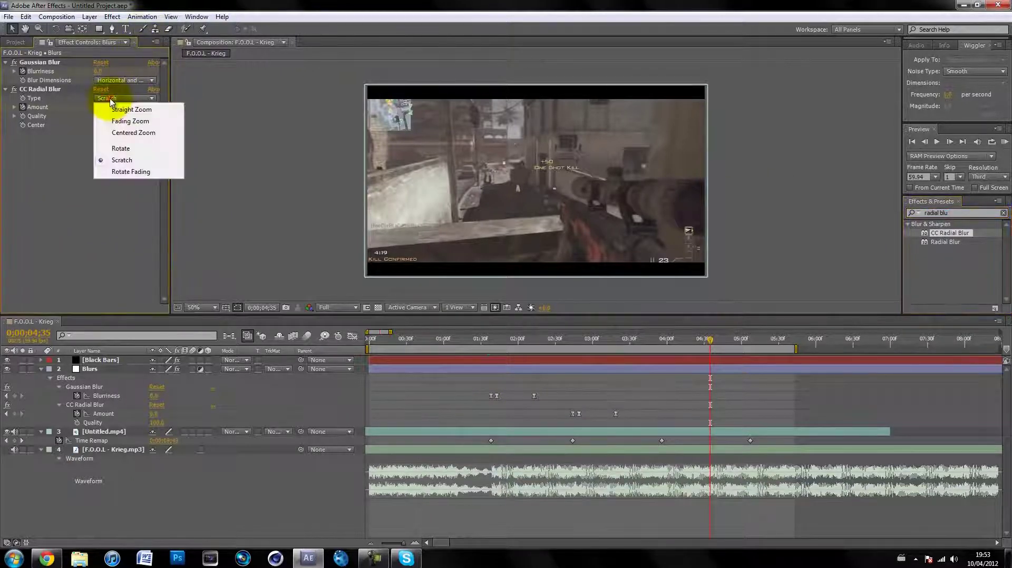
pyautogui.click(61, 192)
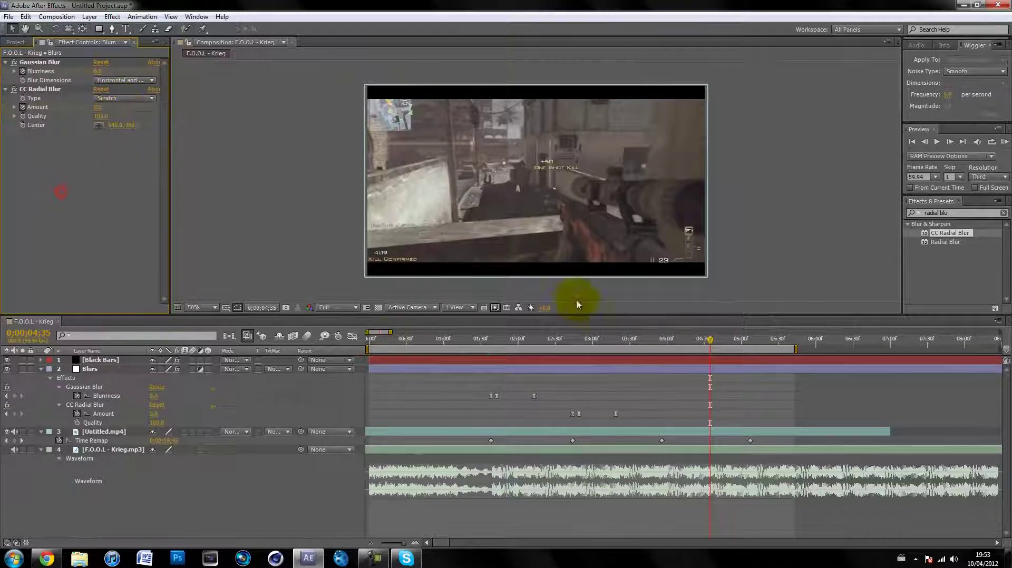
pyautogui.click(583, 344)
pyautogui.click(124, 98)
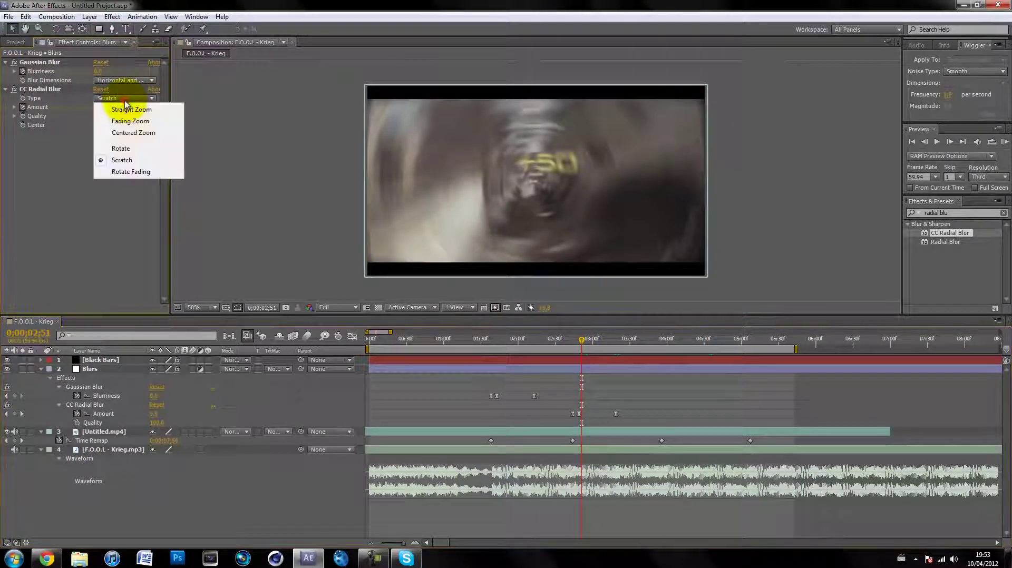
pyautogui.click(128, 123)
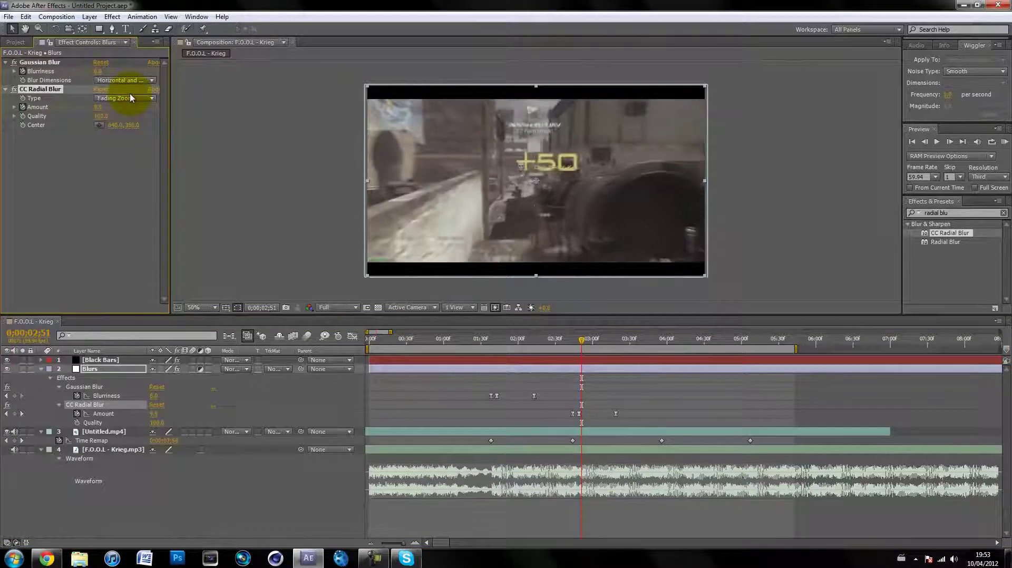
pyautogui.click(126, 100)
pyautogui.click(135, 161)
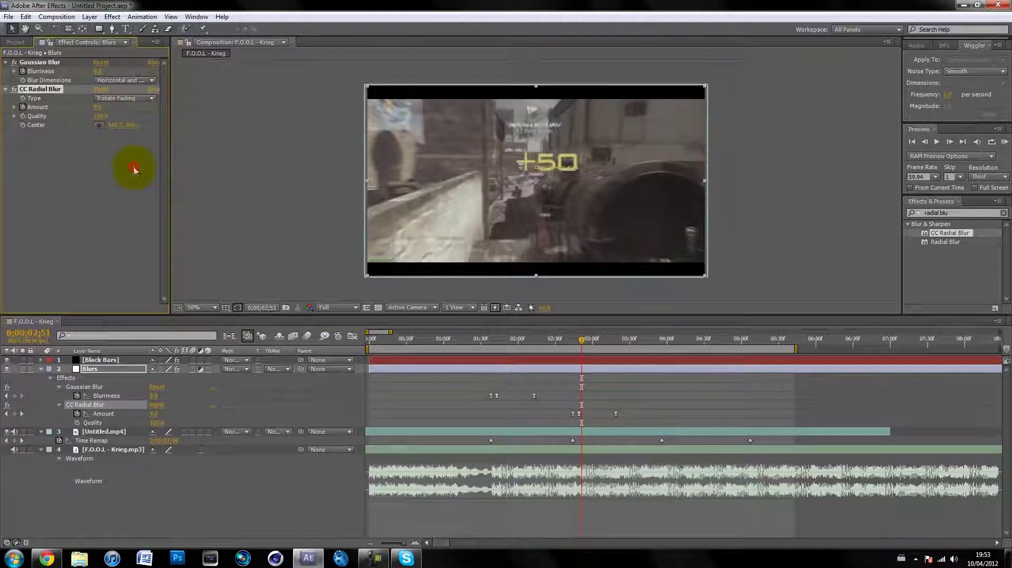
pyautogui.click(126, 100)
pyautogui.click(128, 140)
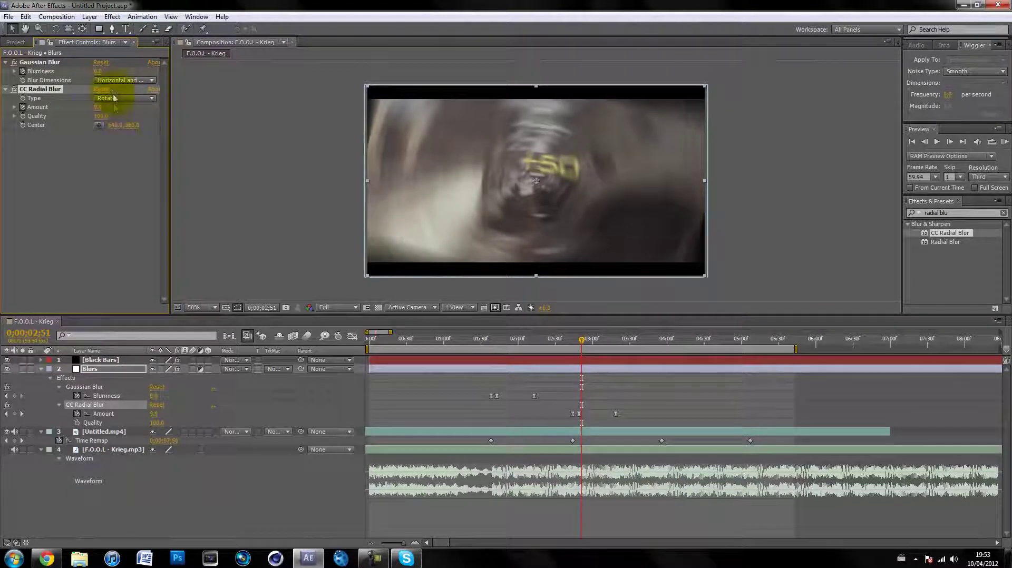
pyautogui.click(114, 98)
pyautogui.click(127, 159)
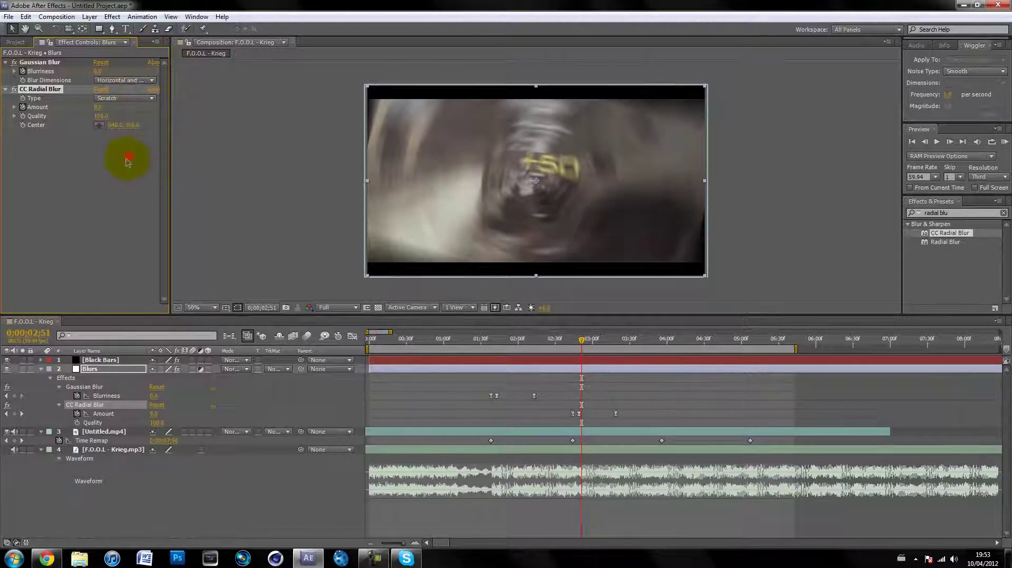
pyautogui.click(668, 262)
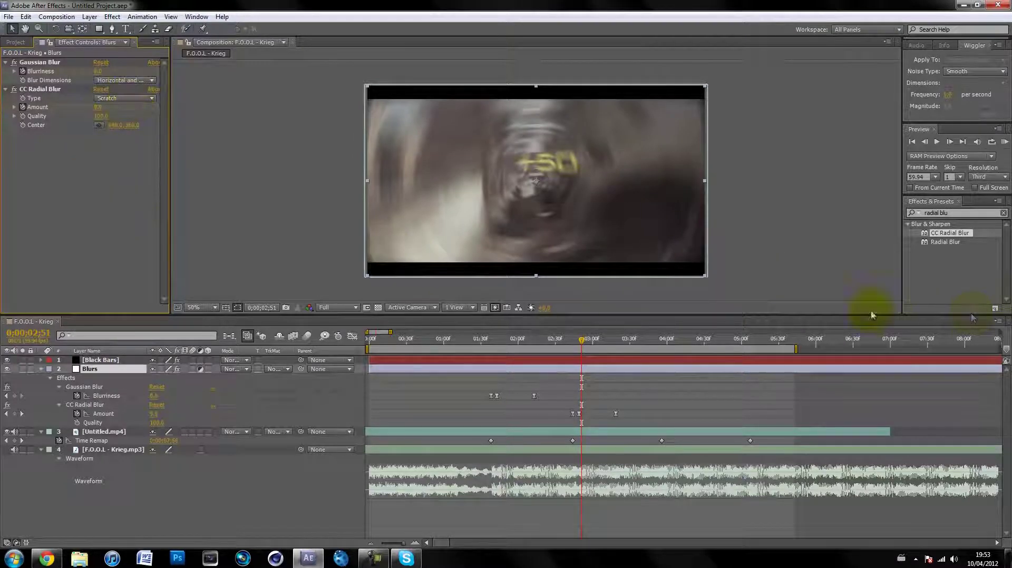
# Move the current time to 0;00;03;56, find Directional Blur and apply it to the Blurs adjustment layer.
pyautogui.moveTo(614, 342); pyautogui.dragTo(658, 342)
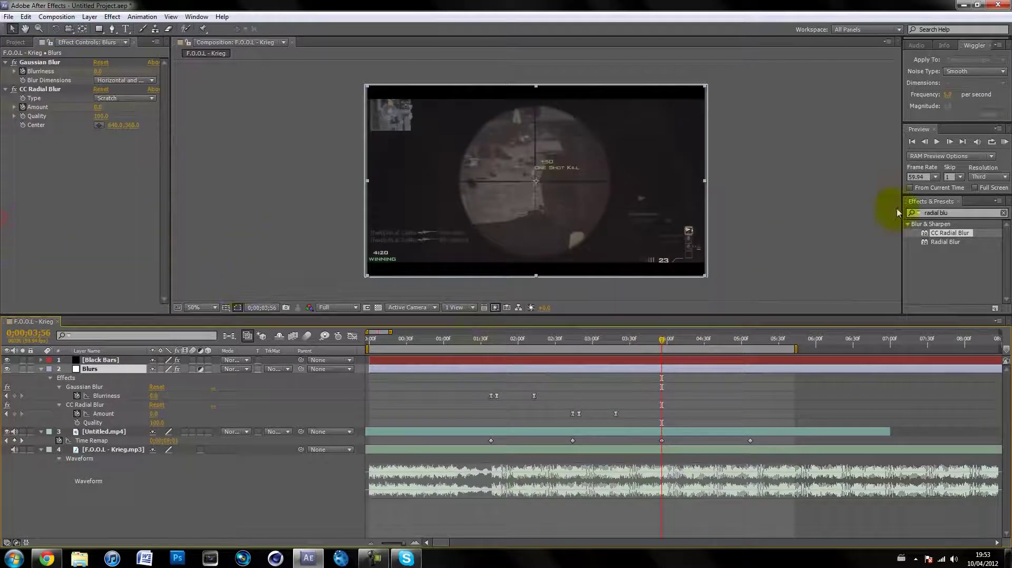
pyautogui.click(970, 213)
pyautogui.press('BackSpace')
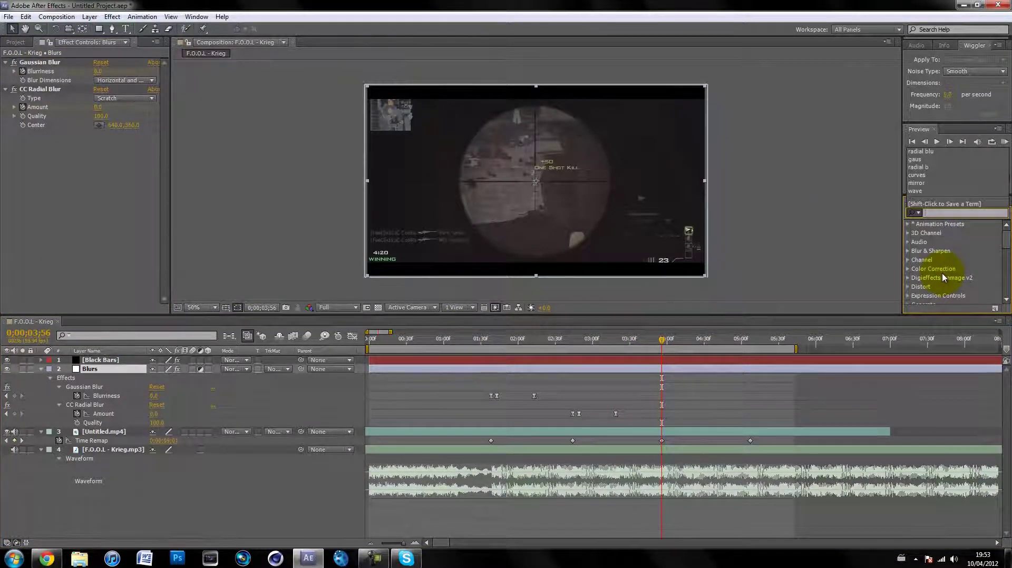
pyautogui.write('dire')
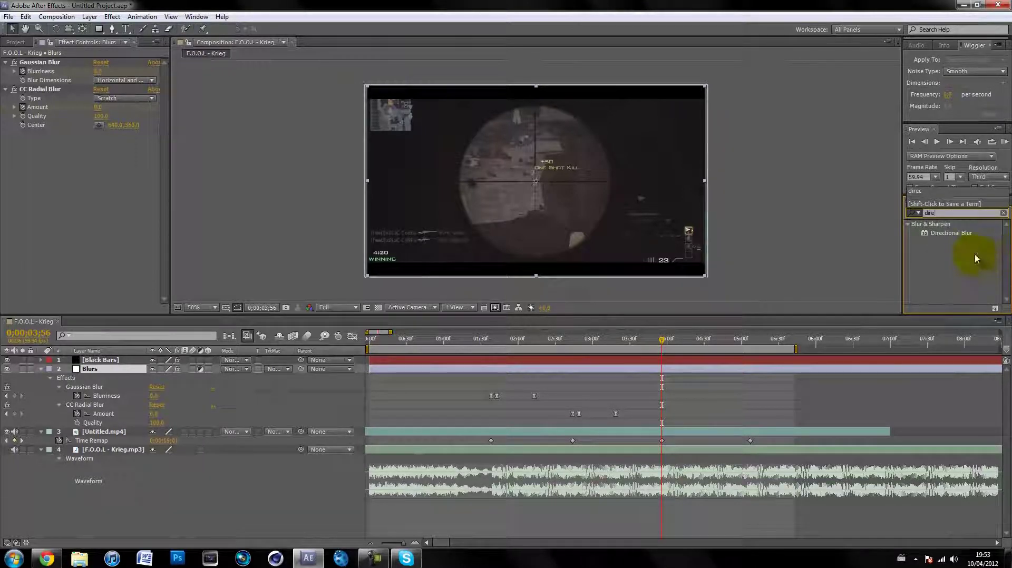
pyautogui.moveTo(941, 232); pyautogui.dragTo(658, 365)
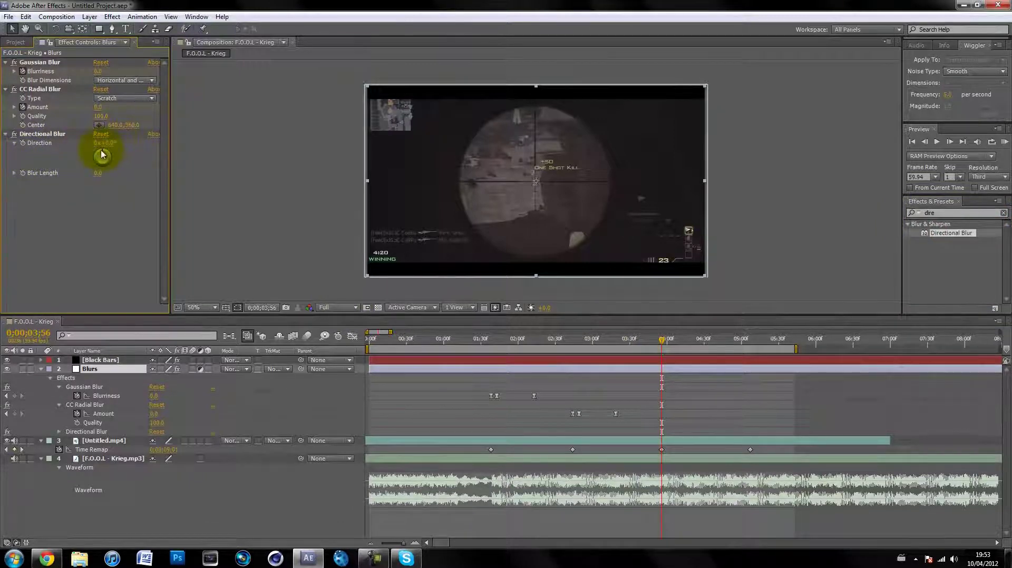
# Start keyframing the Directional Blur's Blur Length at 0;00;03;56 and reveal the keyframed property in the timeline.
pyautogui.click(23, 175)
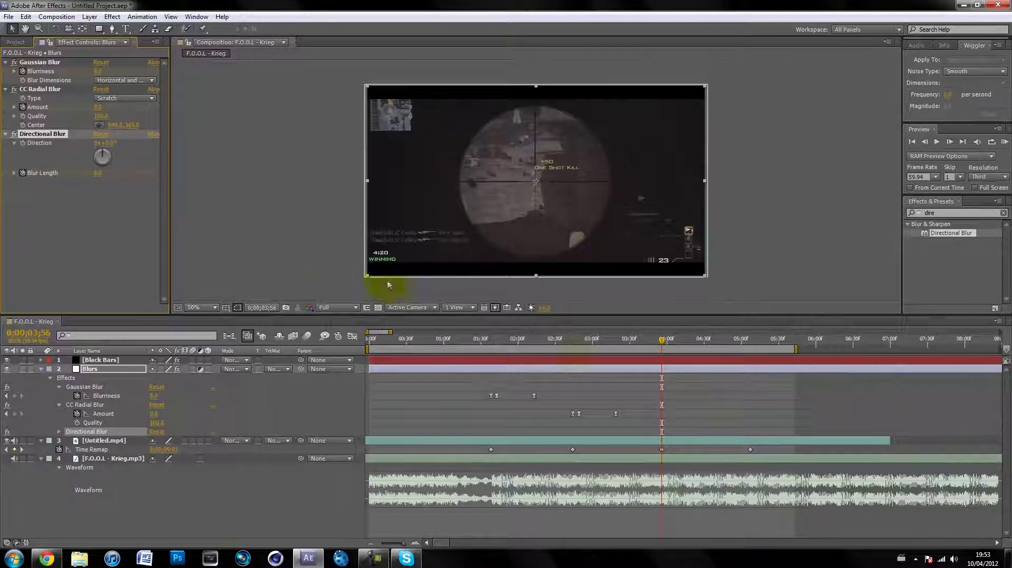
pyautogui.click(435, 370)
pyautogui.press('u')
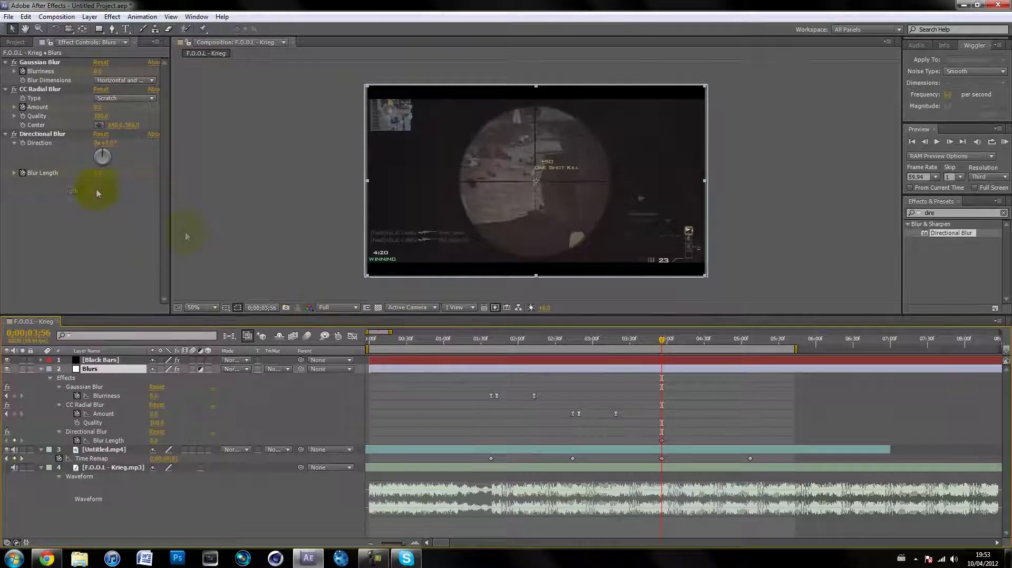
# Advance five frames to 0;00;04;01 and raise the Directional Blur's Blur Length to create a second keyframe.
pyautogui.press('pagedown')
pyautogui.press('pagedown')
pyautogui.press('pagedown')
pyautogui.press('pagedown')
pyautogui.press('pagedown')
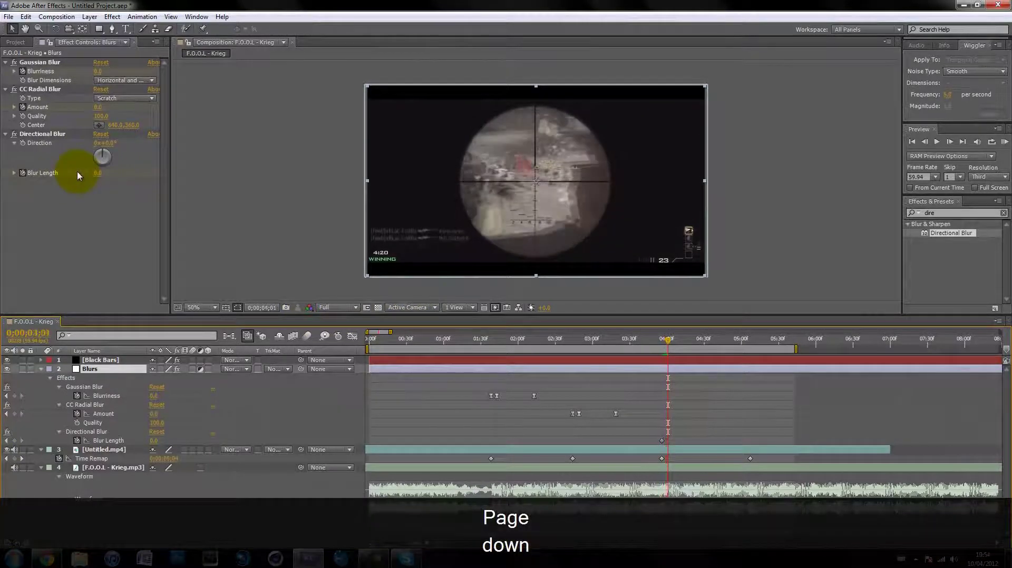
pyautogui.click(98, 173)
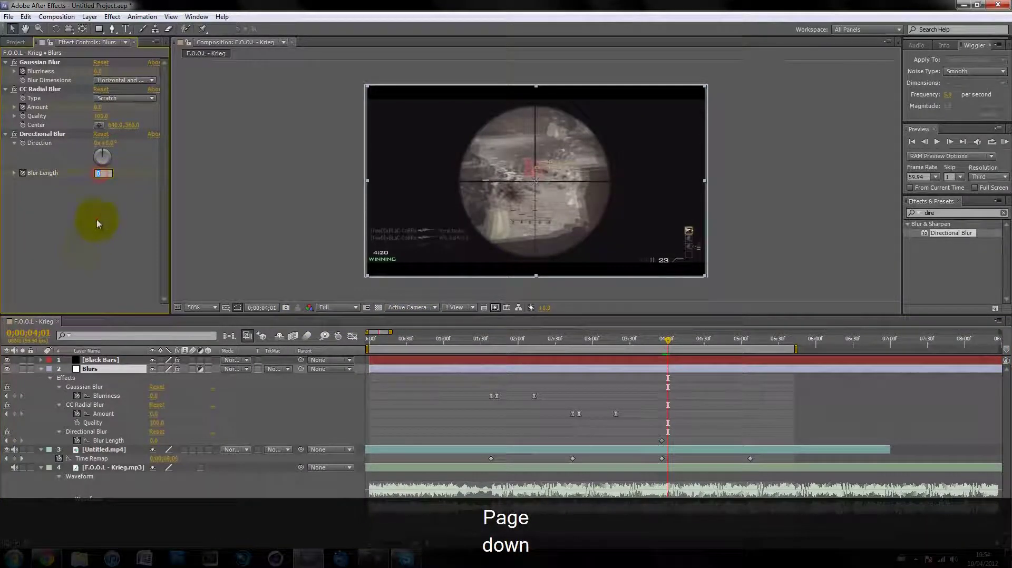
pyautogui.moveTo(98, 175); pyautogui.dragTo(387, 164)
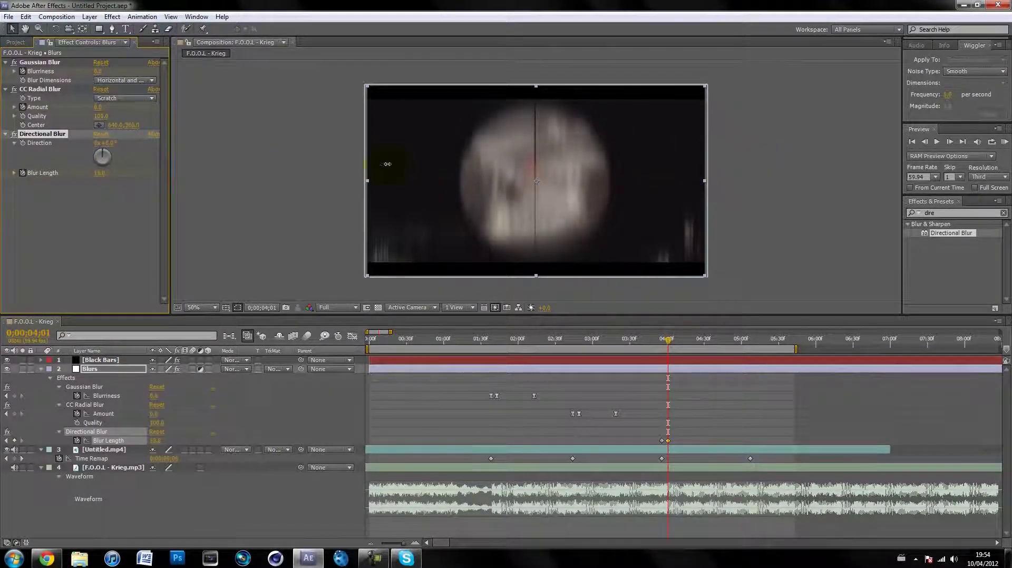
# Try a horizontal blur direction, rotate it to a diagonal angle, and adjust the Blur Length at 0;00;04;01 to 30.
pyautogui.moveTo(102, 152); pyautogui.dragTo(104, 153)
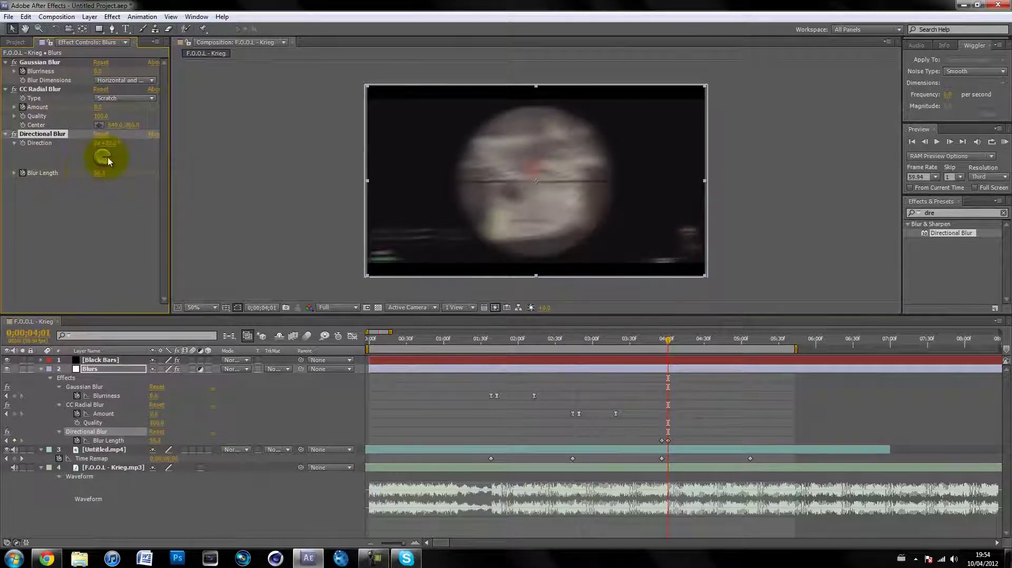
pyautogui.moveTo(116, 160)
pyautogui.mouseDown()
pyautogui.moveTo(112, 146)
pyautogui.moveTo(101, 157)
pyautogui.mouseUp()
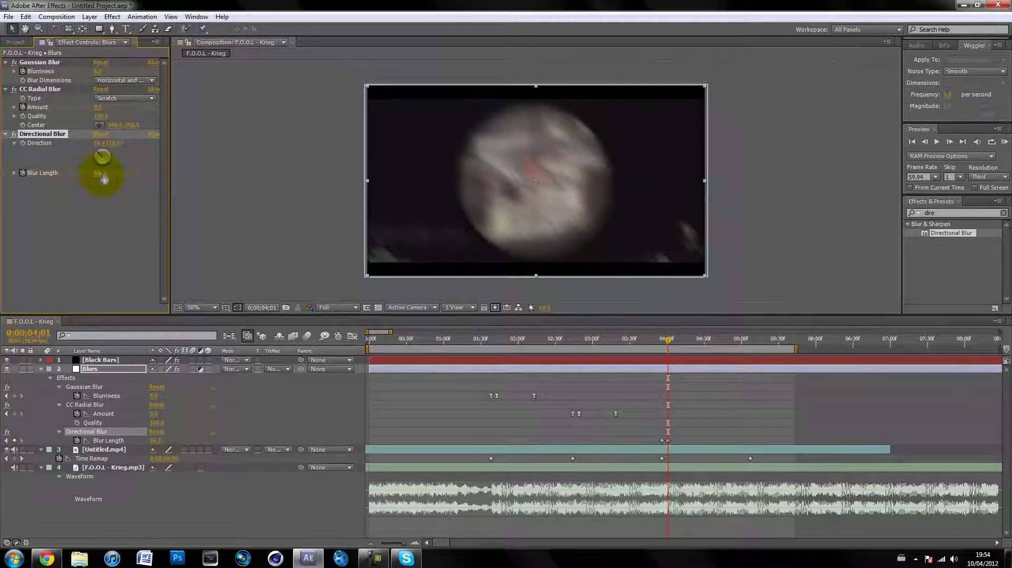
pyautogui.moveTo(100, 173); pyautogui.dragTo(117, 171)
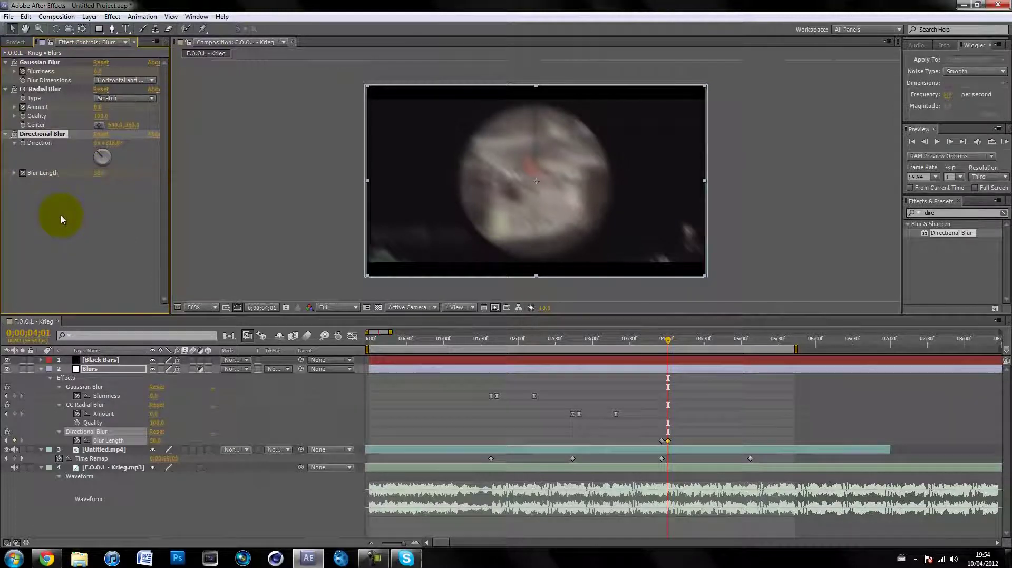
pyautogui.click(90, 219)
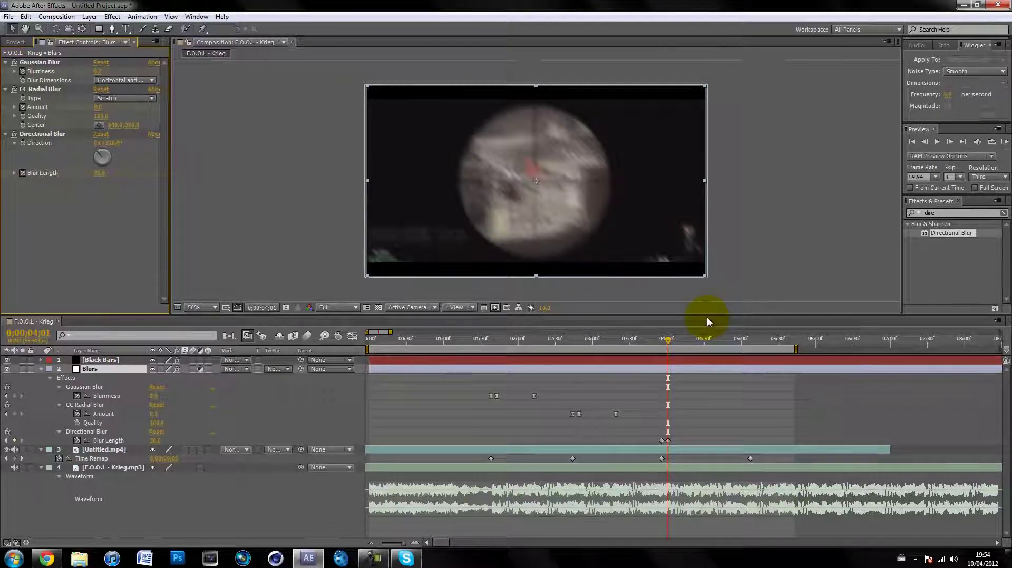
# Advance 30 frames to 0;00;04;31 and set the Directional Blur's Blur Length to 0.
pyautogui.hotkey('shift', 'pagedown')
pyautogui.hotkey('shift', 'pagedown')
pyautogui.hotkey('shift', 'pagedown')
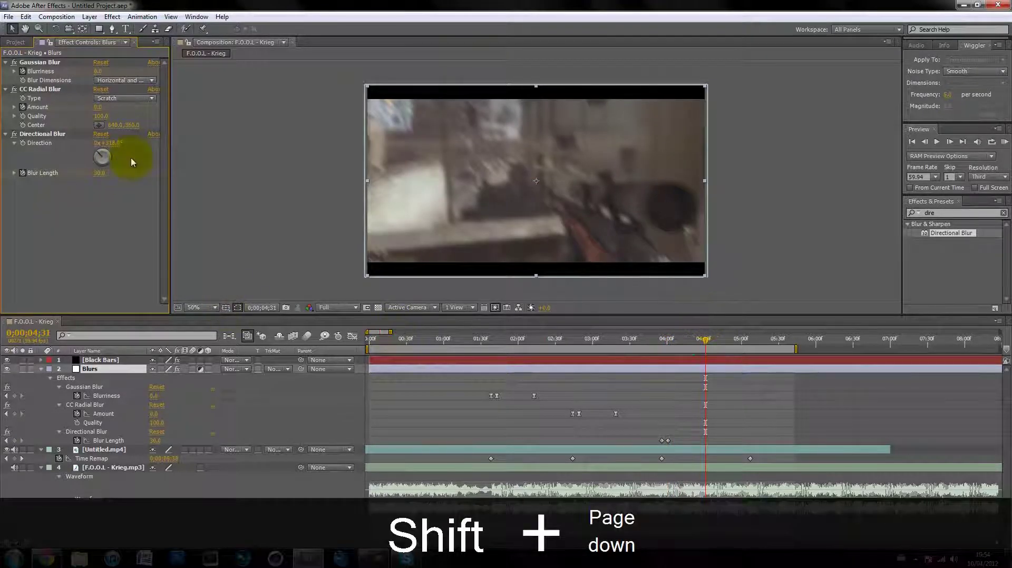
pyautogui.click(154, 443)
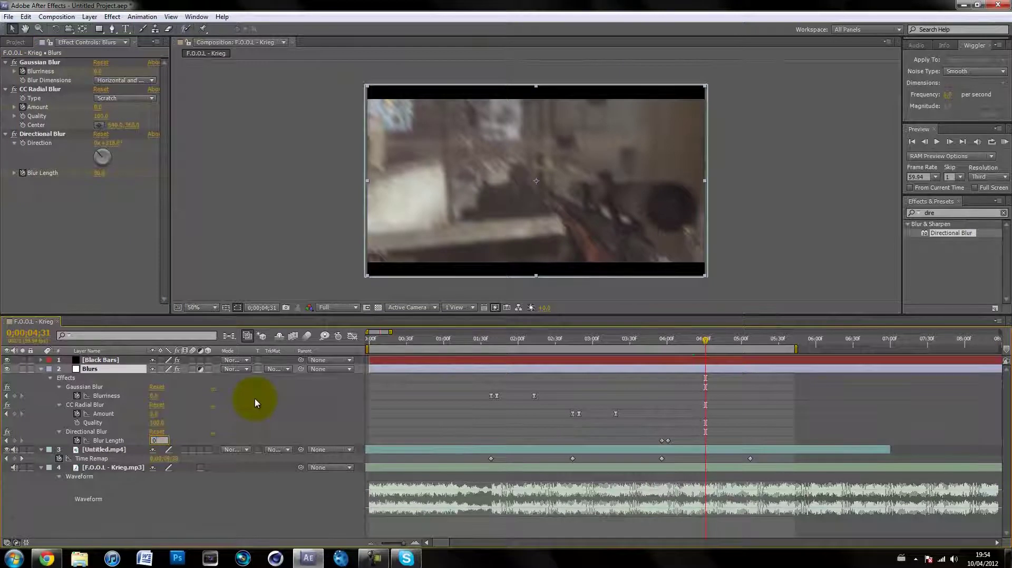
pyautogui.write('0')
pyautogui.press('Return')
# Scrub through the directional blur to 0;00;04;22 and apply Easy Ease to all three Blur Length keyframes.
pyautogui.click(667, 341)
pyautogui.moveTo(668, 340); pyautogui.dragTo(694, 339)
pyautogui.moveTo(650, 447); pyautogui.dragTo(727, 437)
pyautogui.press('F9')
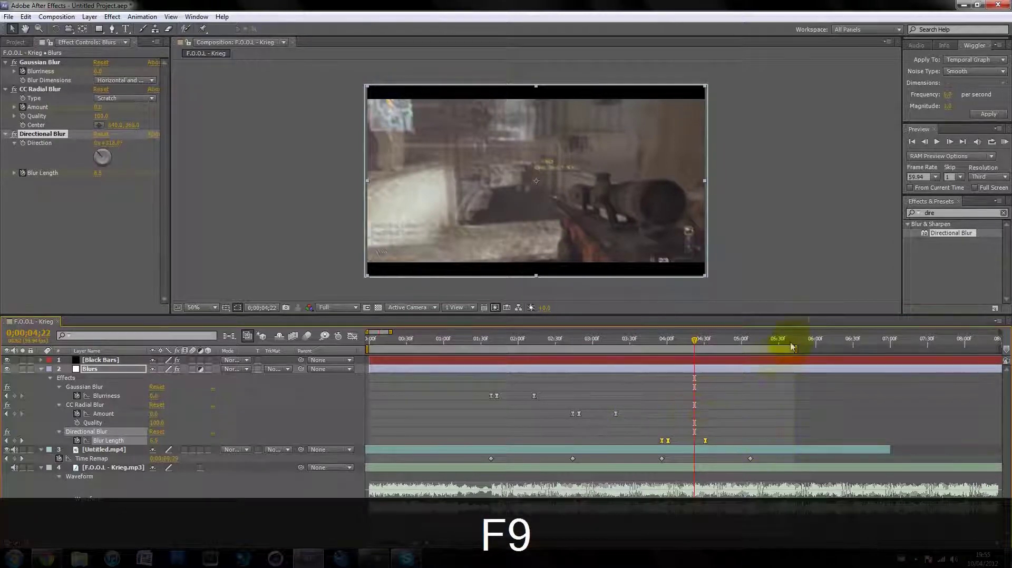
# Extend the work area end to just past seven seconds and run a RAM preview of the blurs.
pyautogui.moveTo(791, 350); pyautogui.dragTo(900, 348)
pyautogui.click(780, 404)
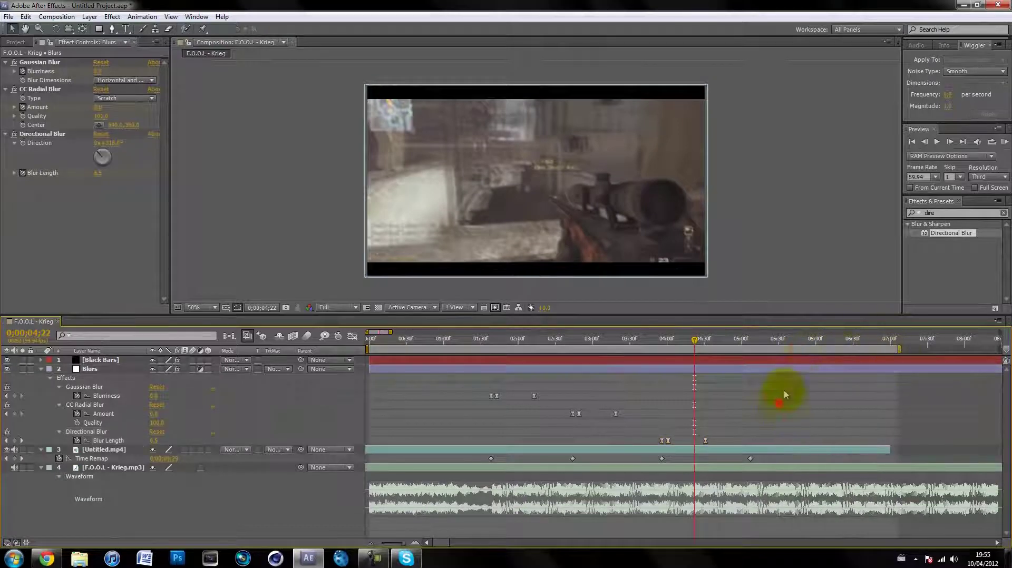
pyautogui.click(1006, 142)
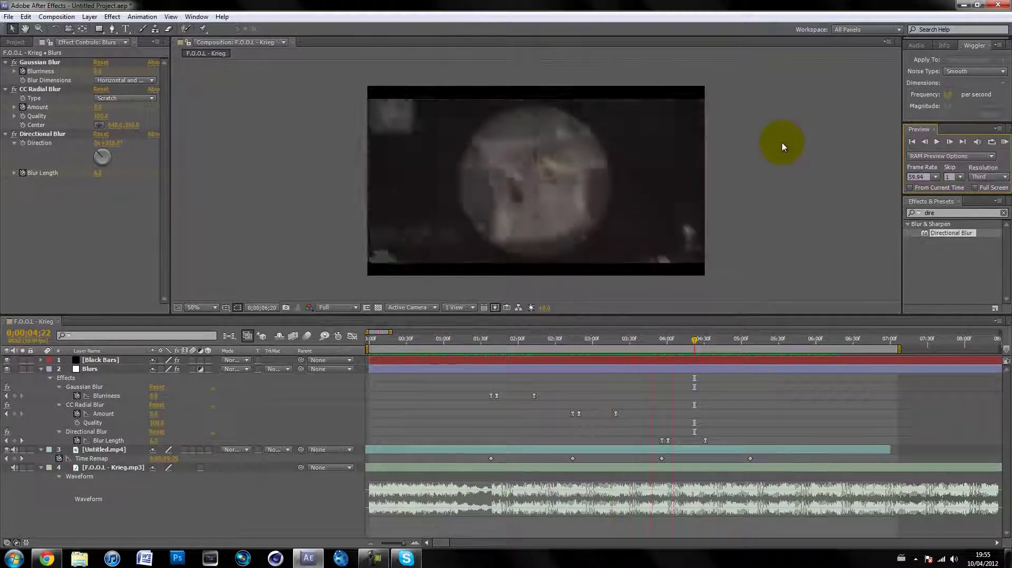
pyautogui.press('space')
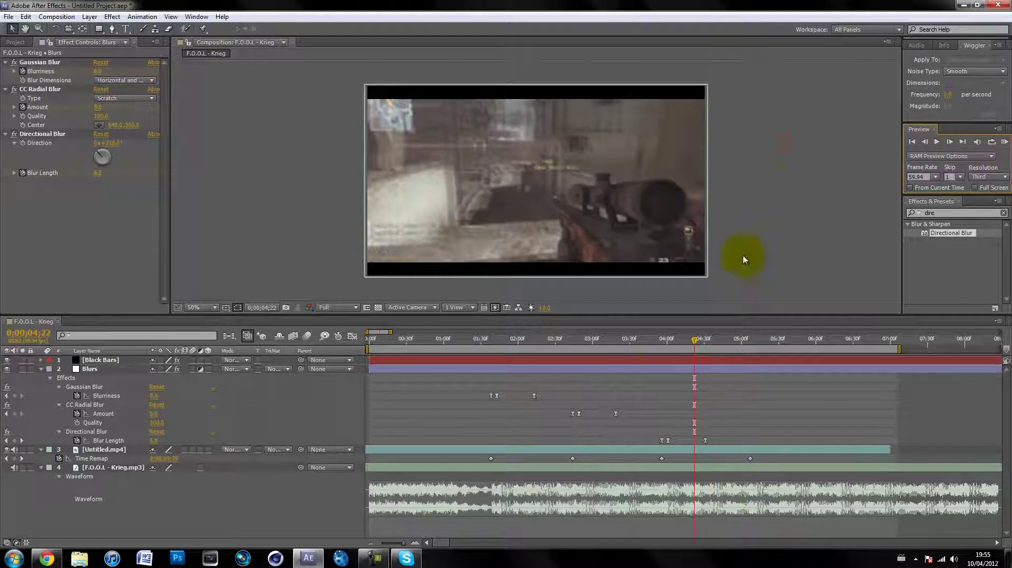
# Move the current time to the last Time Remap keyframe at 0;00;05;07 and apply CC Cross Blur to the Blurs layer.
pyautogui.moveTo(702, 345); pyautogui.dragTo(735, 345)
pyautogui.click(42, 247)
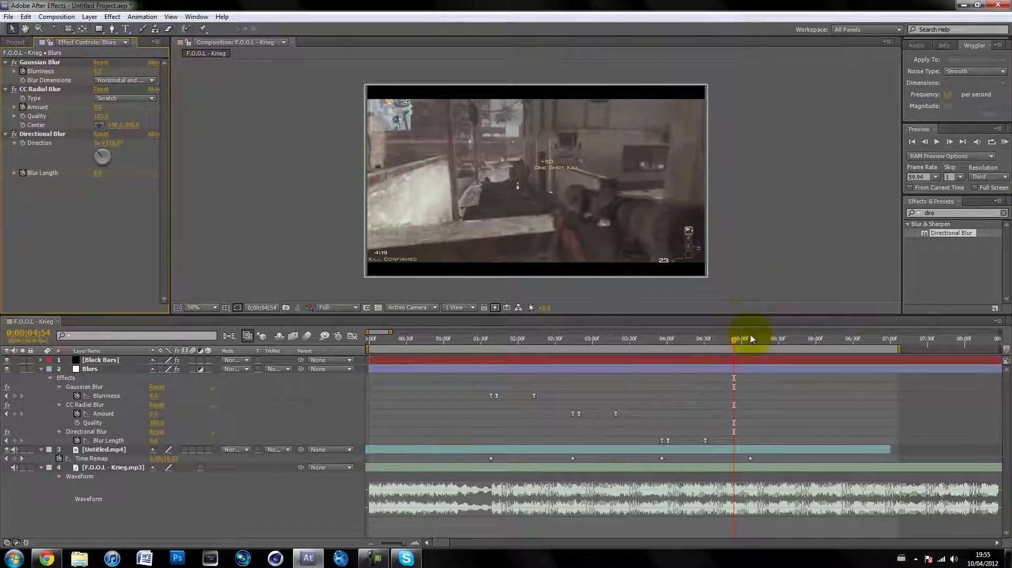
pyautogui.click(751, 346)
pyautogui.click(87, 204)
pyautogui.click(702, 445)
pyautogui.click(629, 369)
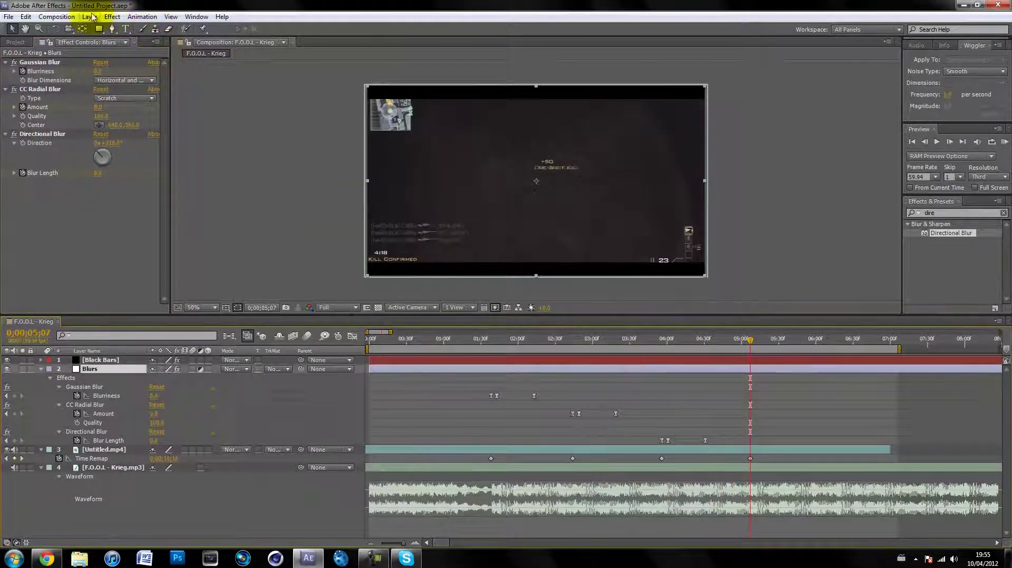
pyautogui.click(119, 18)
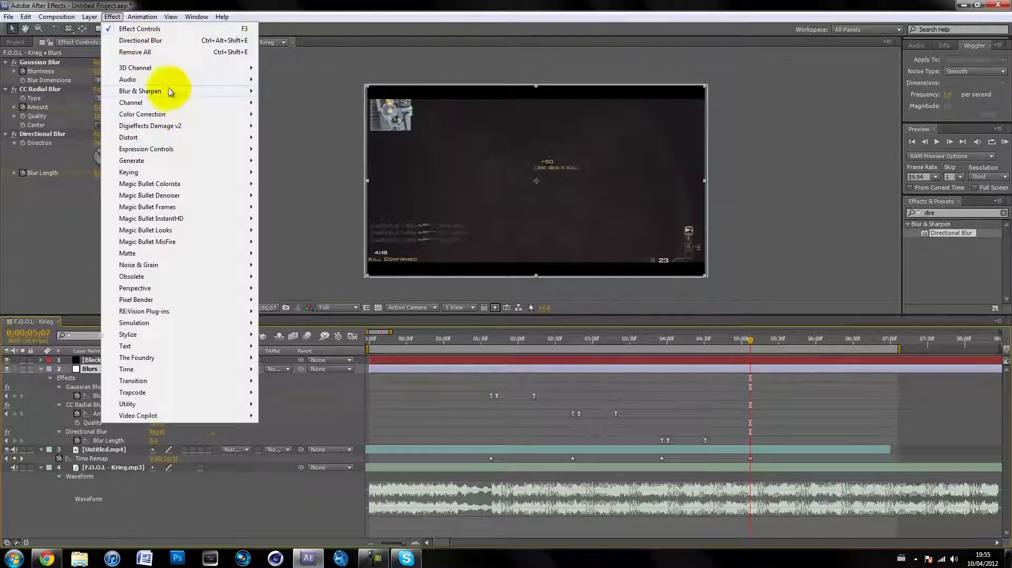
pyautogui.moveTo(172, 95)
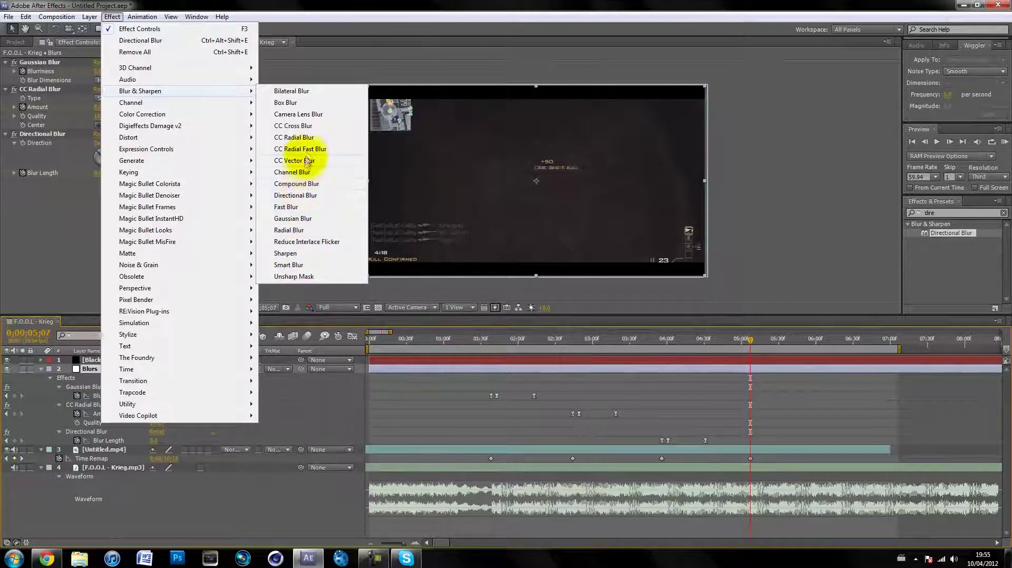
pyautogui.click(305, 125)
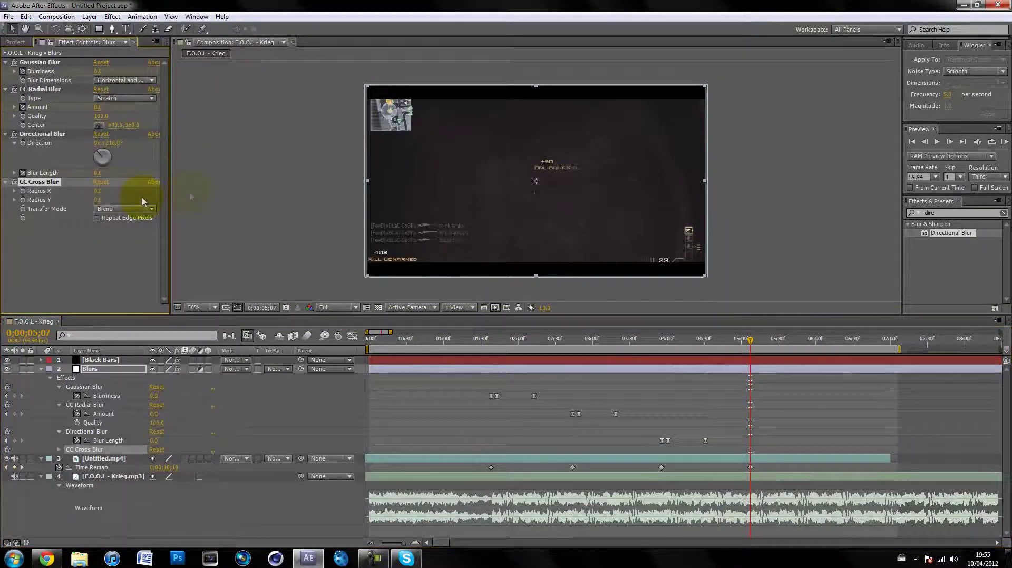
# Raise the CC Cross Blur's Radius X and Radius Y to blur the frame strongly in both directions.
pyautogui.moveTo(99, 193); pyautogui.dragTo(248, 192)
pyautogui.moveTo(99, 200); pyautogui.dragTo(154, 200)
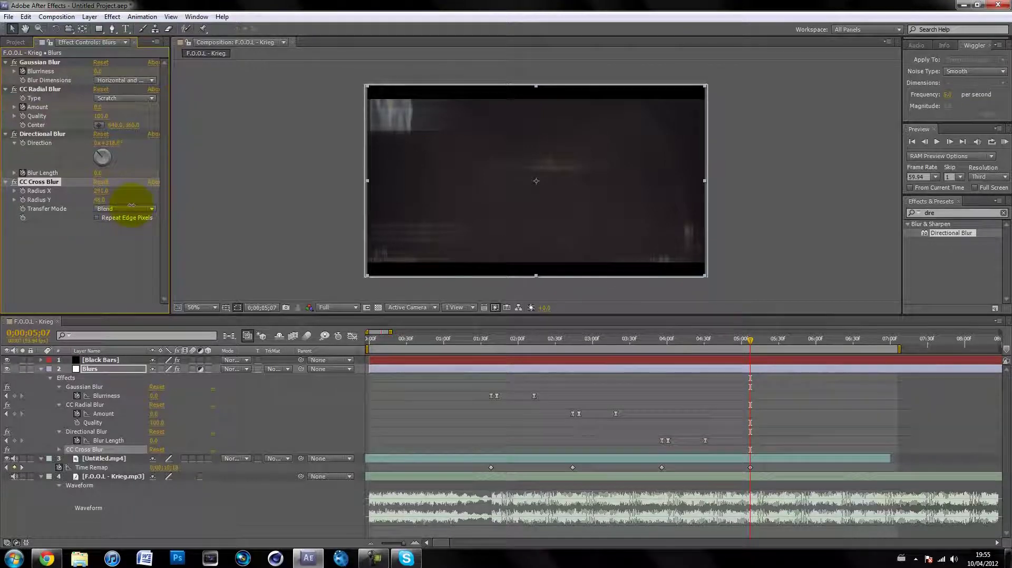
pyautogui.click(64, 259)
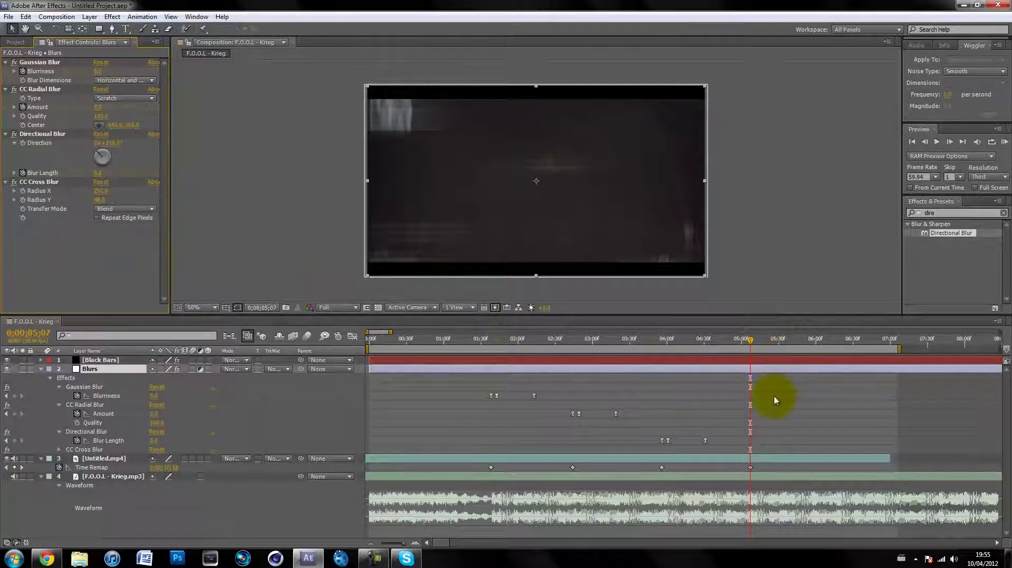
# Try the Add and Lighten transfer modes on the CC Cross Blur, returning to Blend.
pyautogui.click(107, 278)
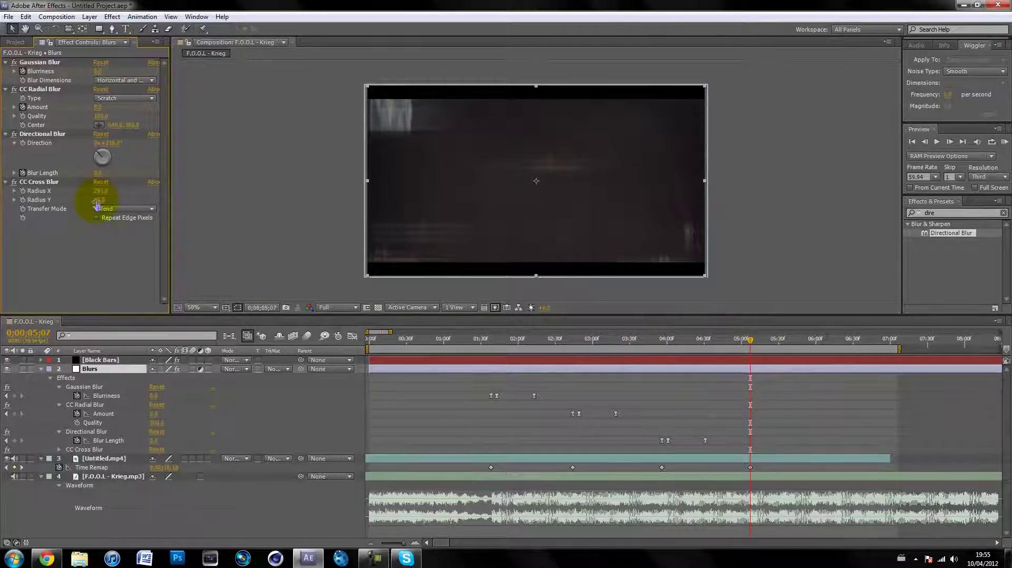
pyautogui.click(97, 200)
pyautogui.click(105, 208)
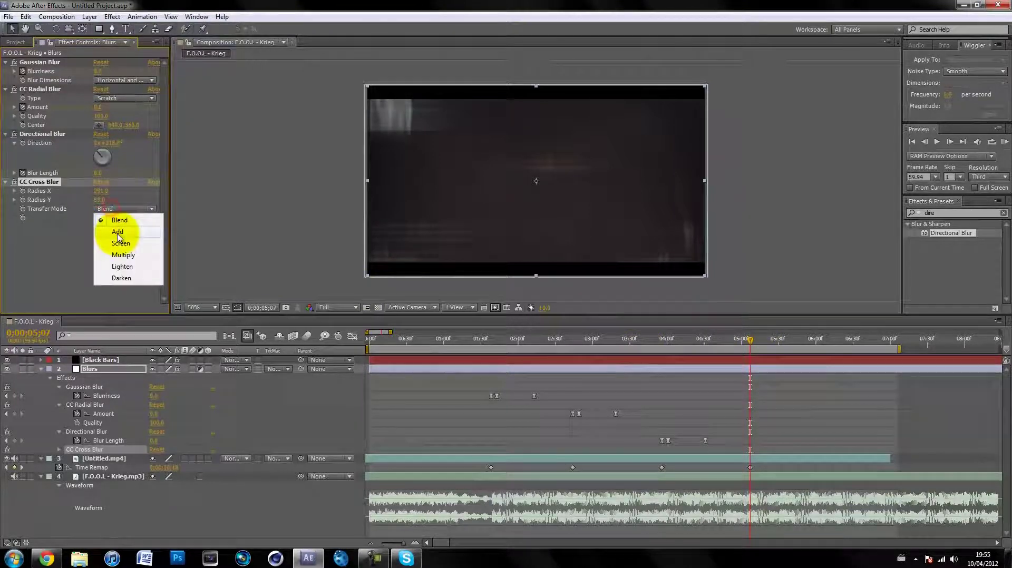
pyautogui.click(117, 235)
pyautogui.click(121, 210)
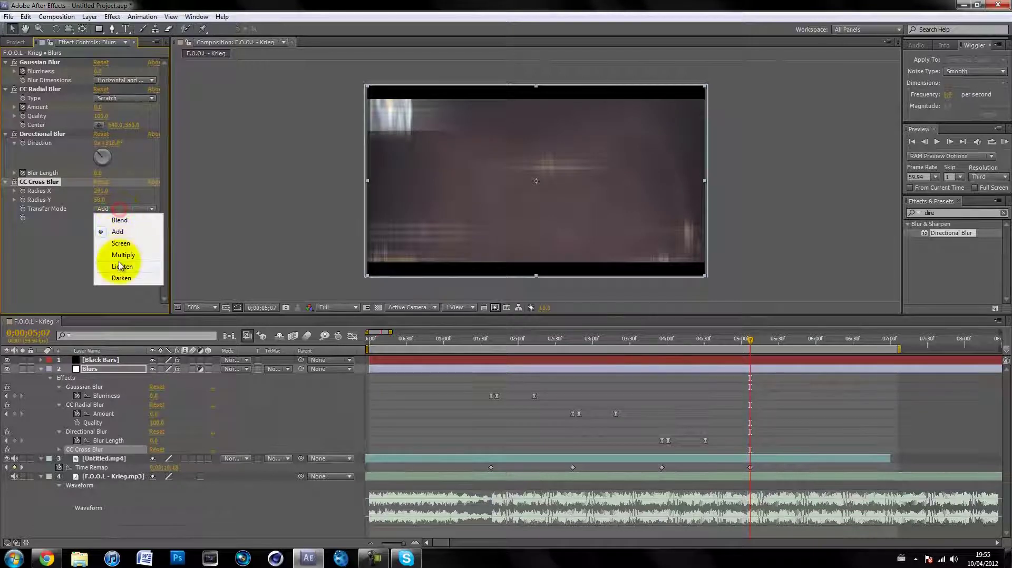
pyautogui.click(123, 266)
pyautogui.click(122, 210)
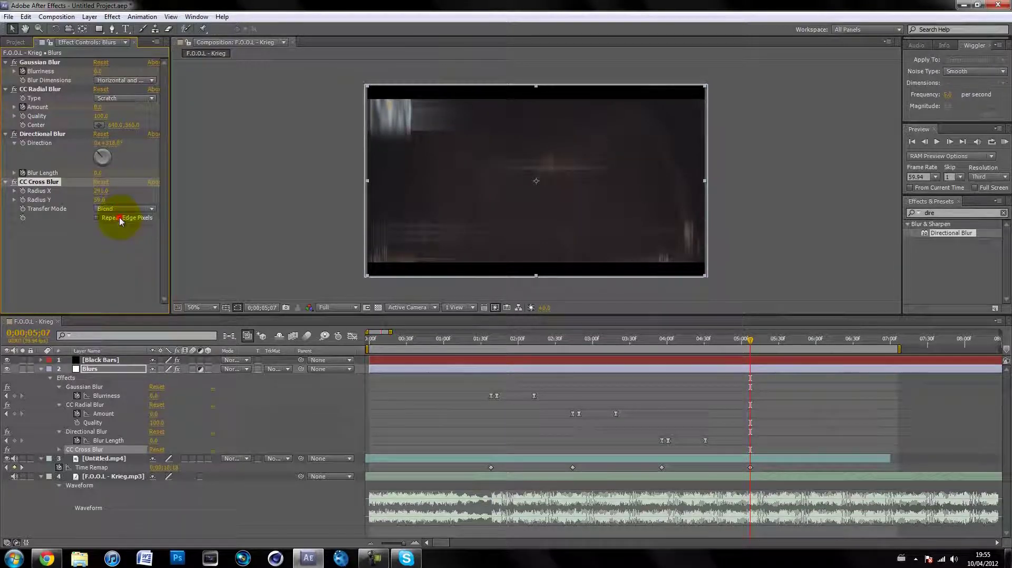
pyautogui.click(113, 220)
pyautogui.click(105, 258)
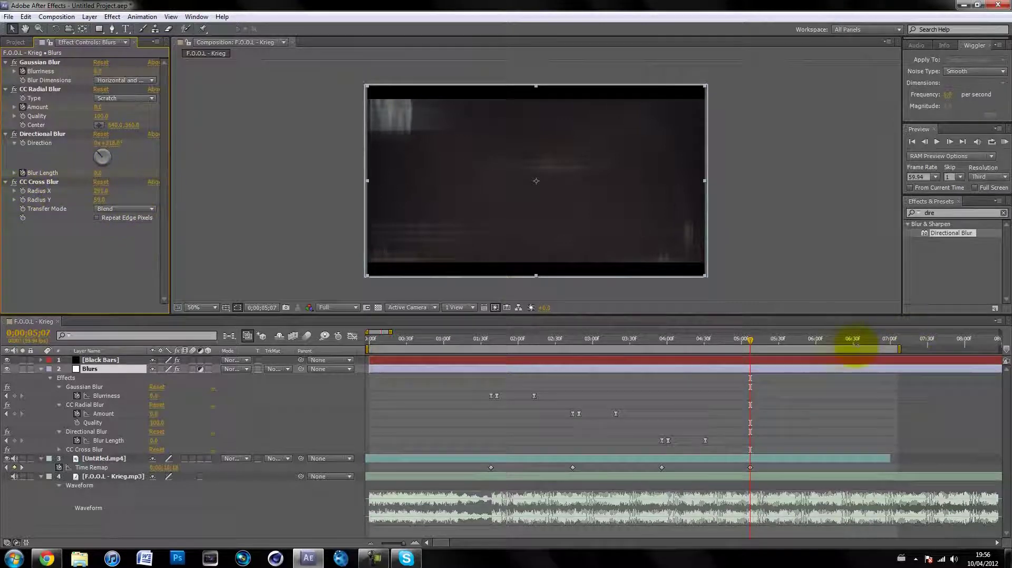
pyautogui.click(36, 237)
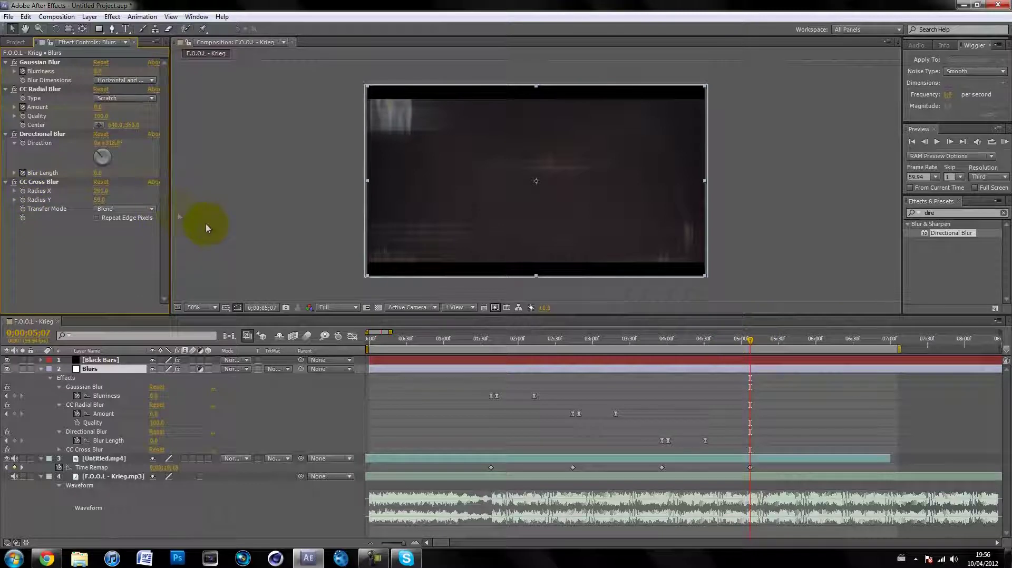
# Set the CC Cross Blur's Radius X and Radius Y to 0 and enable keyframing for both at 0;00;05;07.
pyautogui.click(103, 191)
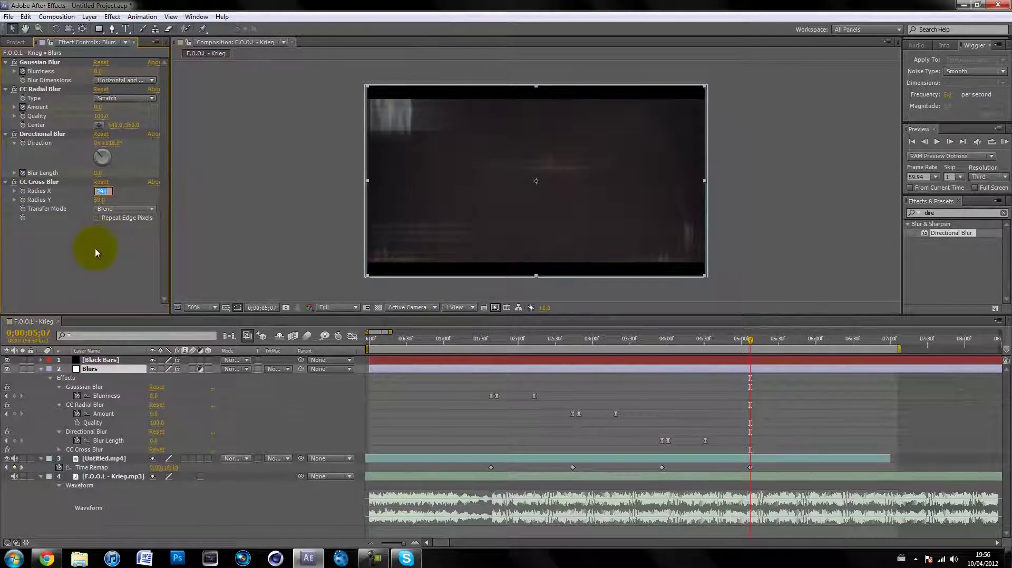
pyautogui.write('0')
pyautogui.click(100, 200)
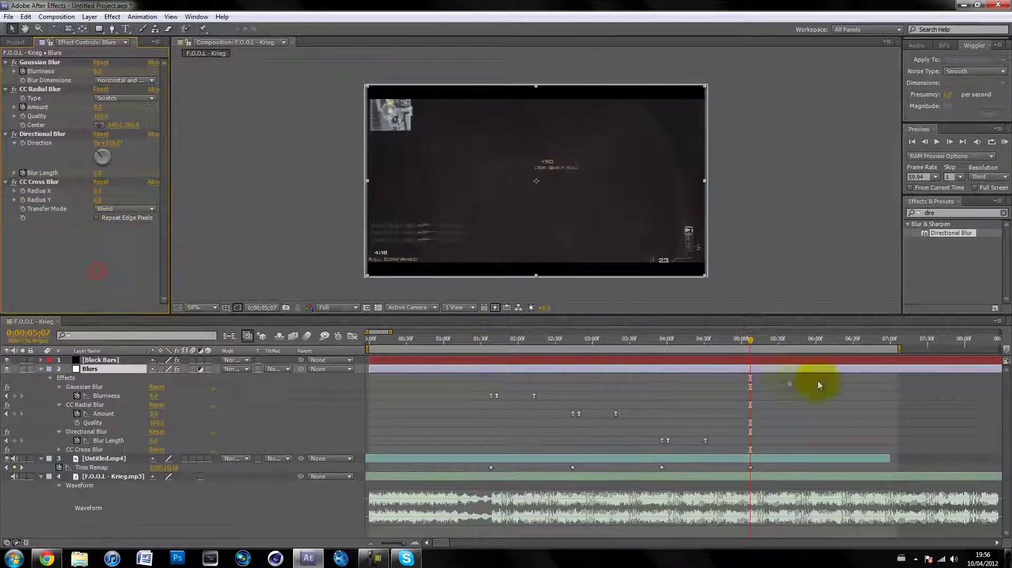
pyautogui.click(737, 460)
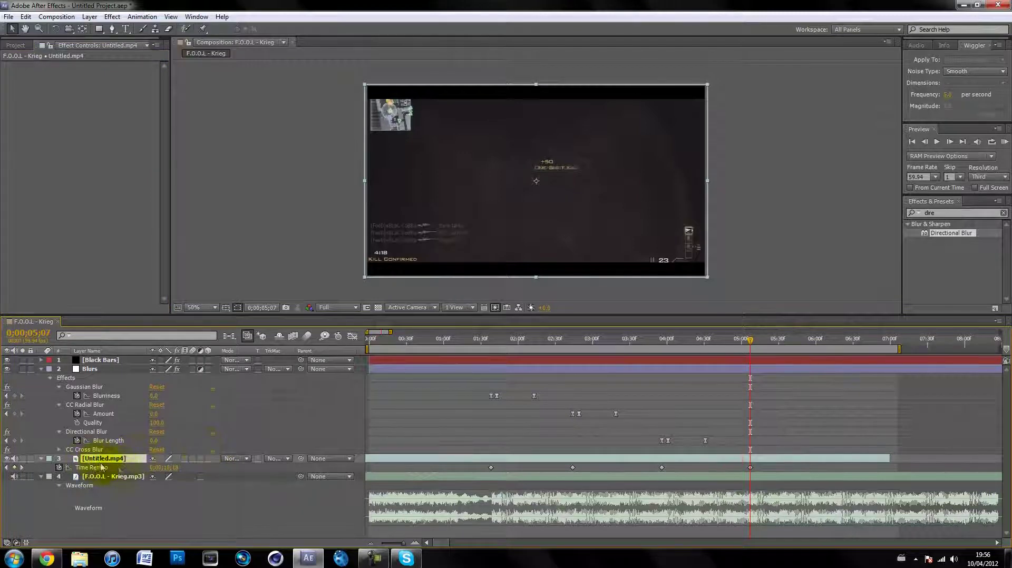
pyautogui.click(696, 372)
pyautogui.click(80, 234)
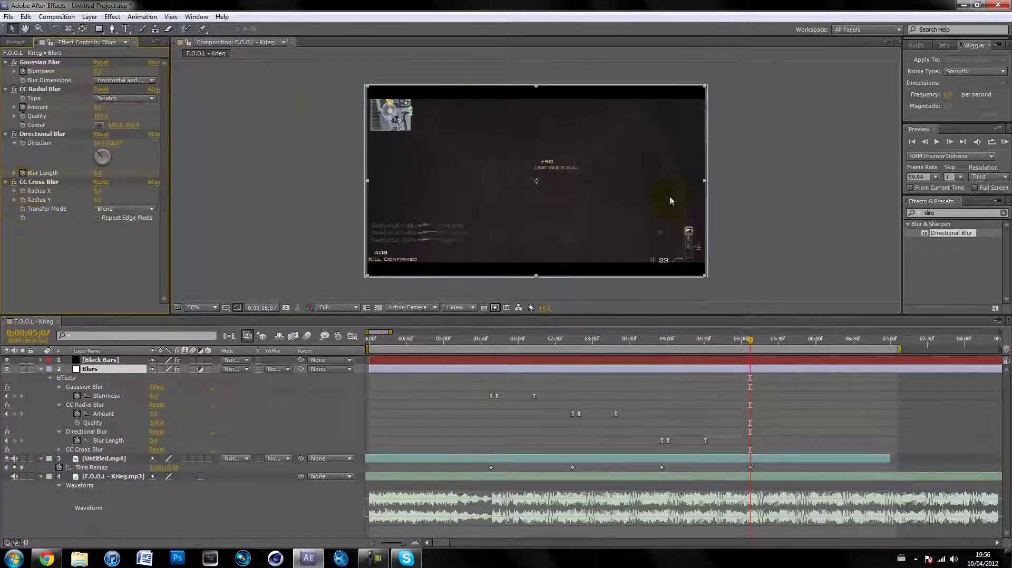
pyautogui.click(23, 200)
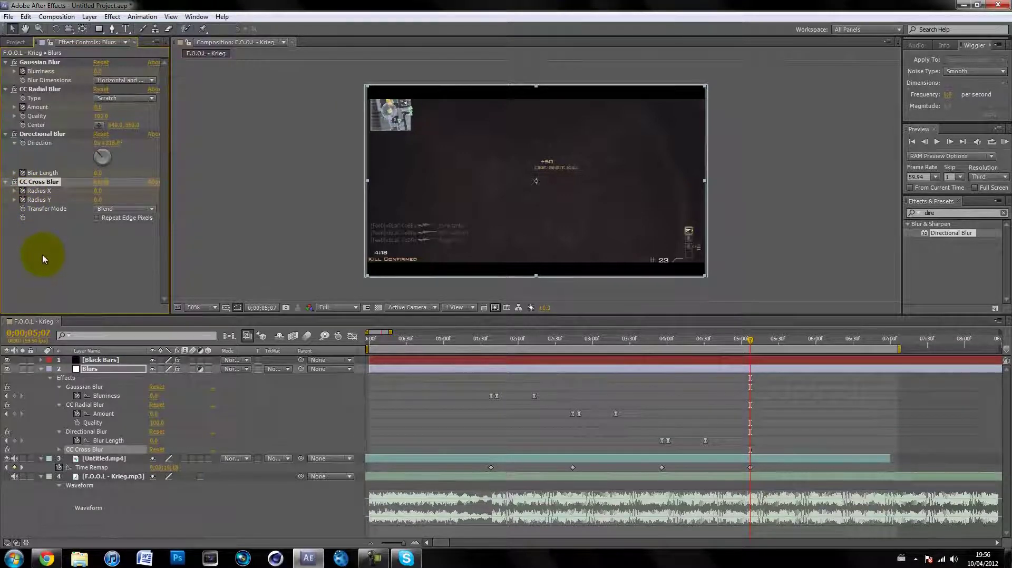
# Advance five frames to 0;00;05;12 and raise the CC Cross Blur's Radius X and Radius Y for the peak of the blur.
pyautogui.press('pagedown')
pyautogui.press('pagedown')
pyautogui.press('pagedown')
pyautogui.press('pagedown')
pyautogui.press('pagedown')
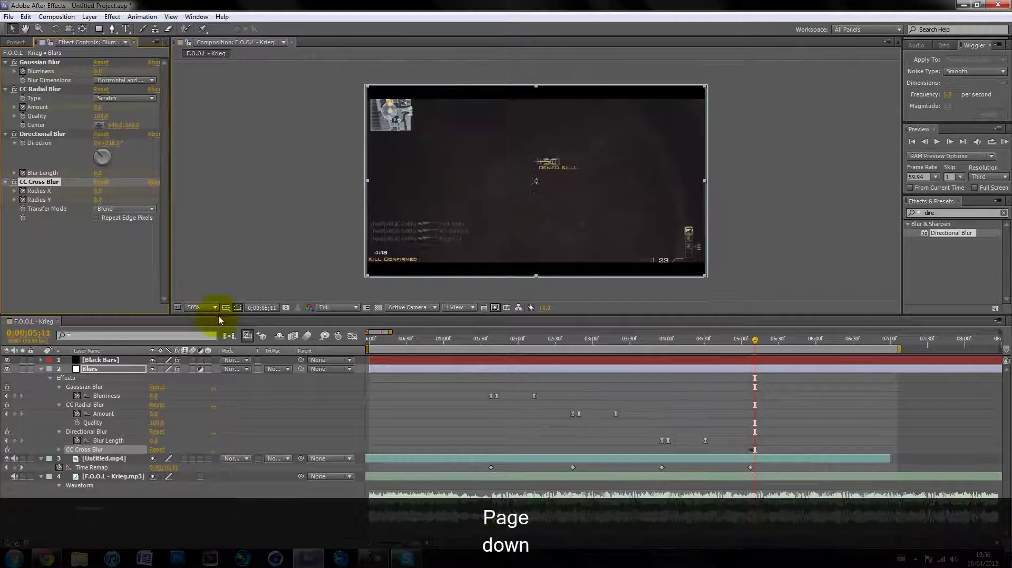
pyautogui.click(100, 190)
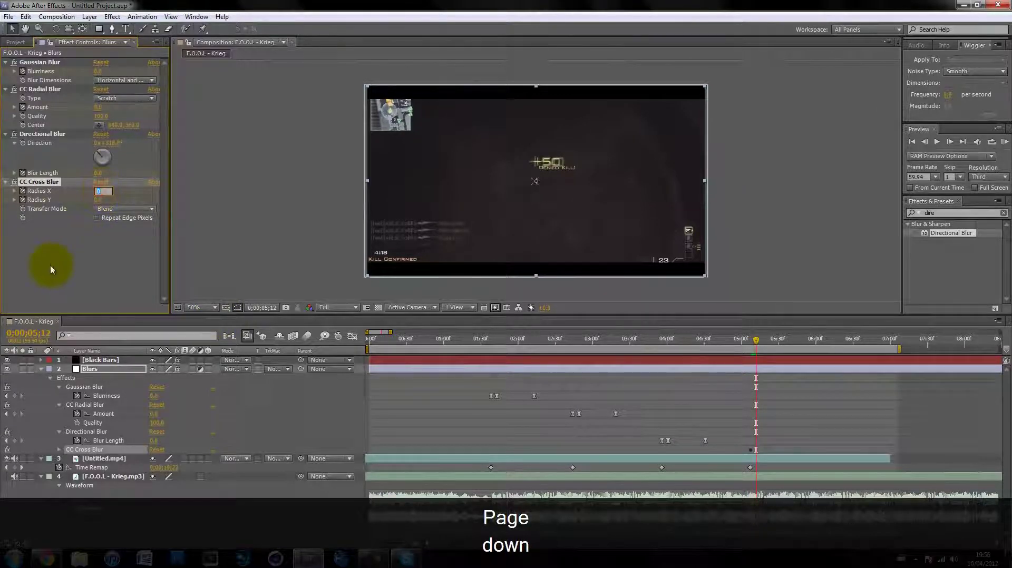
pyautogui.write('100')
pyautogui.press('Return')
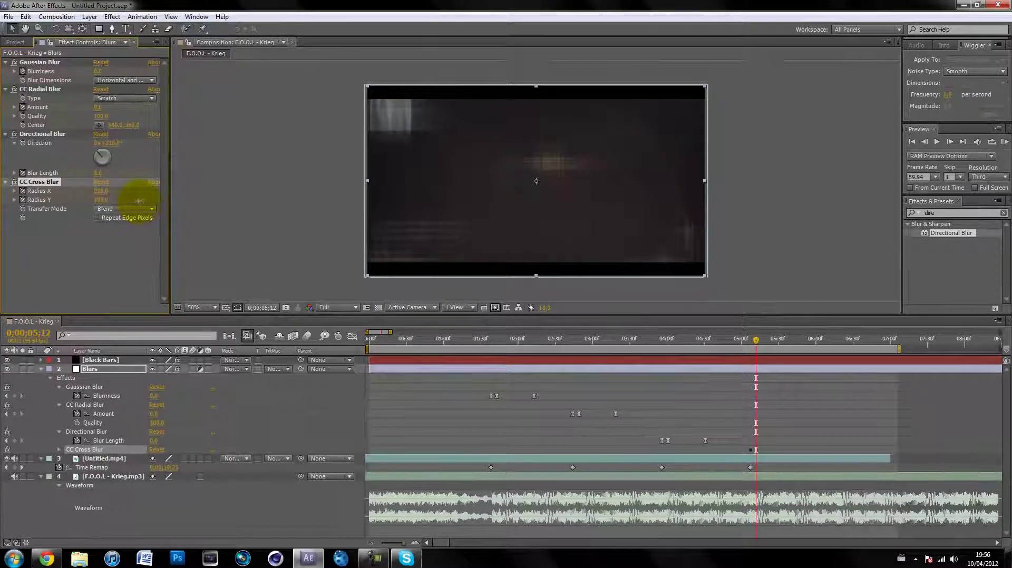
# Enable Repeat Edge Pixels for the CC Cross Blur.
pyautogui.click(108, 260)
pyautogui.click(94, 218)
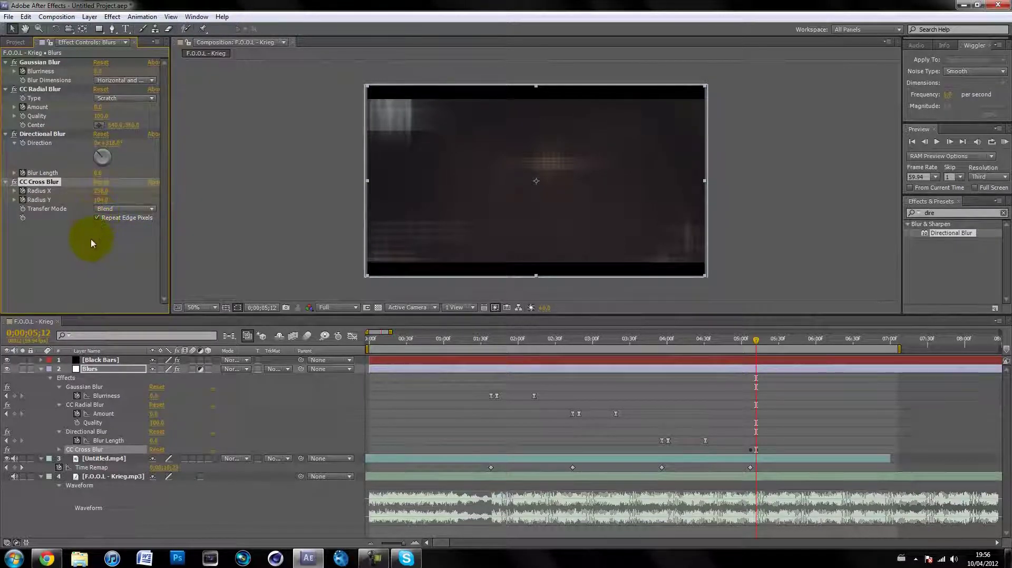
pyautogui.click(94, 224)
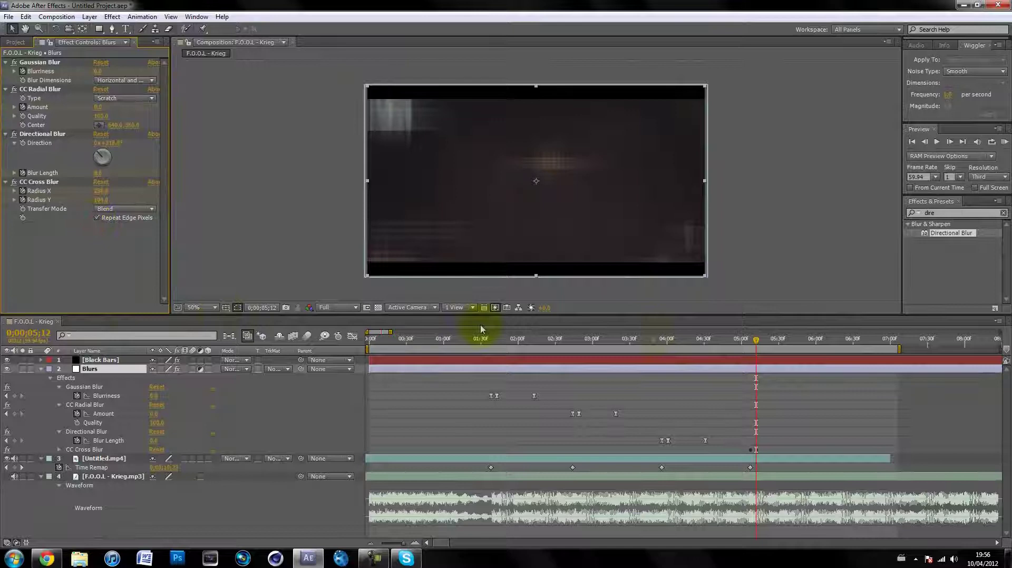
# Advance 50 frames to 0;00;06;02 and set the CC Cross Blur's Radius X and Radius Y to 0.
pyautogui.hotkey('shift', 'pagedown')
pyautogui.hotkey('shift', 'pagedown')
pyautogui.hotkey('shift', 'pagedown')
pyautogui.hotkey('shift', 'pagedown')
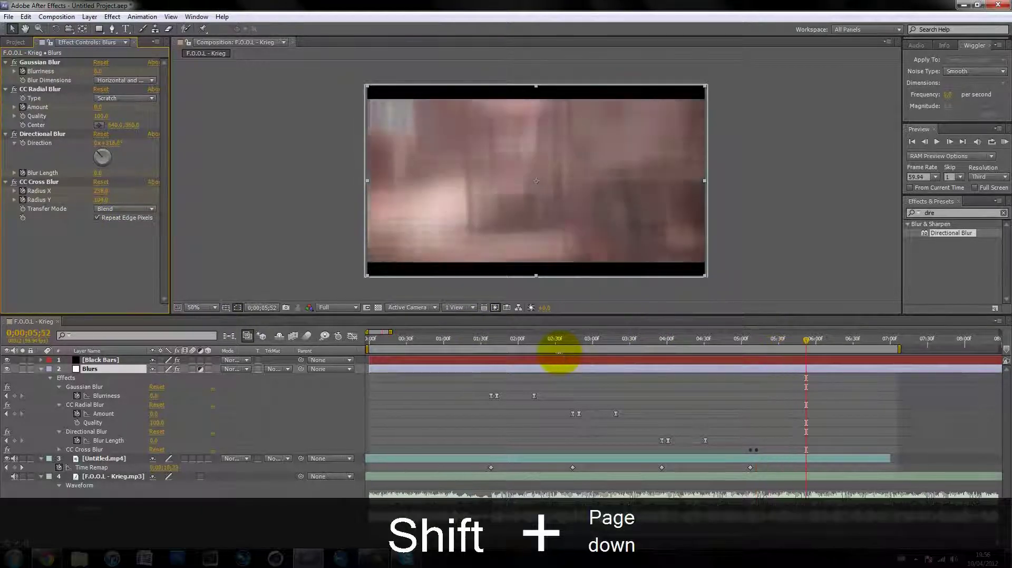
pyautogui.hotkey('shift', 'pagedown')
pyautogui.write('0')
pyautogui.press('Tab')
pyautogui.write('0')
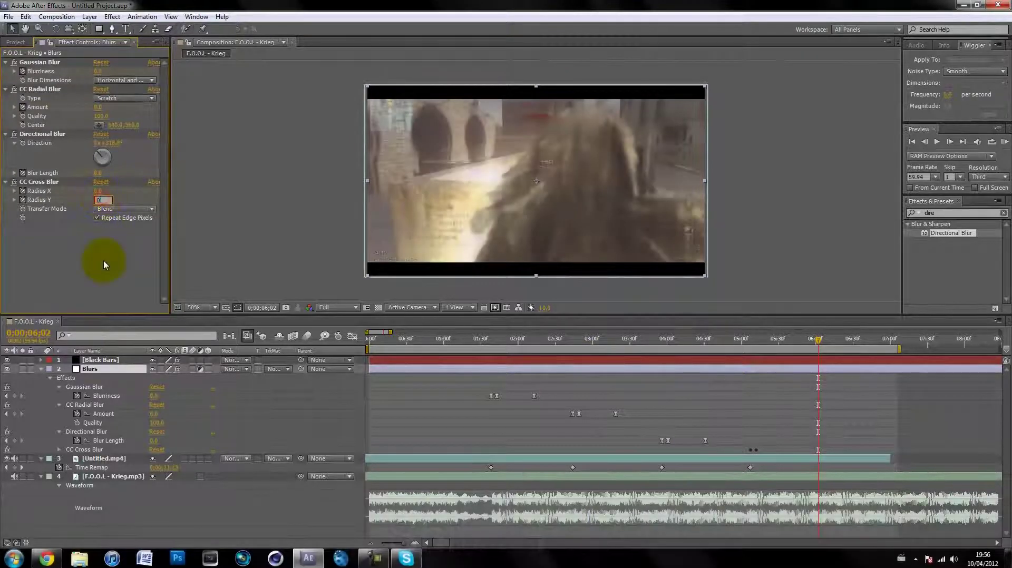
pyautogui.click(104, 261)
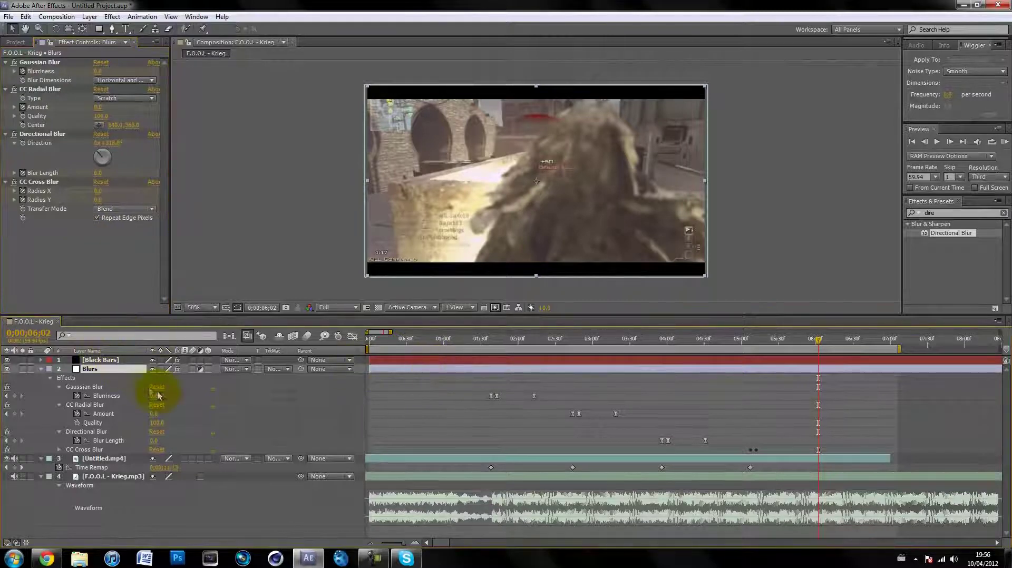
# Reveal the CC Cross Blur's Radius X and Radius Y keyframes in the timeline and apply Easy Ease to all of them.
pyautogui.press('u')
pyautogui.scroll(-3, 644, 485)
pyautogui.moveTo(742, 438); pyautogui.dragTo(855, 465)
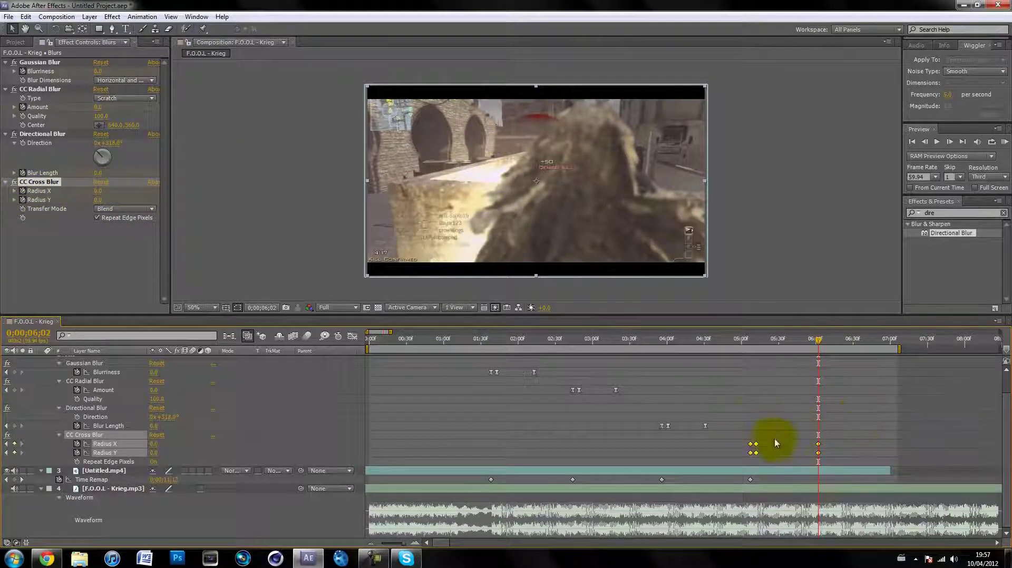
pyautogui.press('F9')
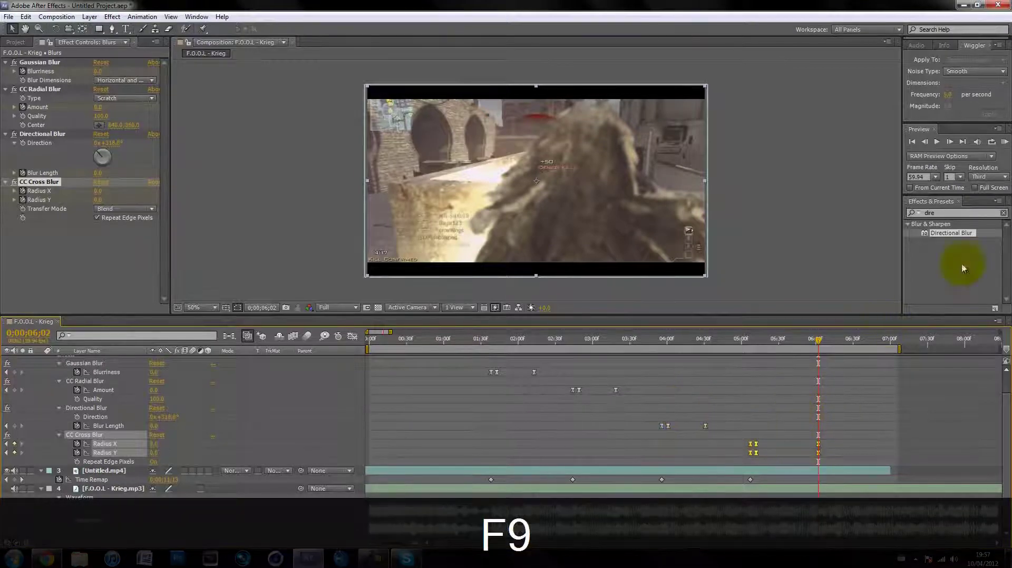
# Move the current time to 0;00;01;38 and run a RAM preview of all the blurs.
pyautogui.moveTo(749, 341); pyautogui.dragTo(491, 340)
pyautogui.click(1004, 142)
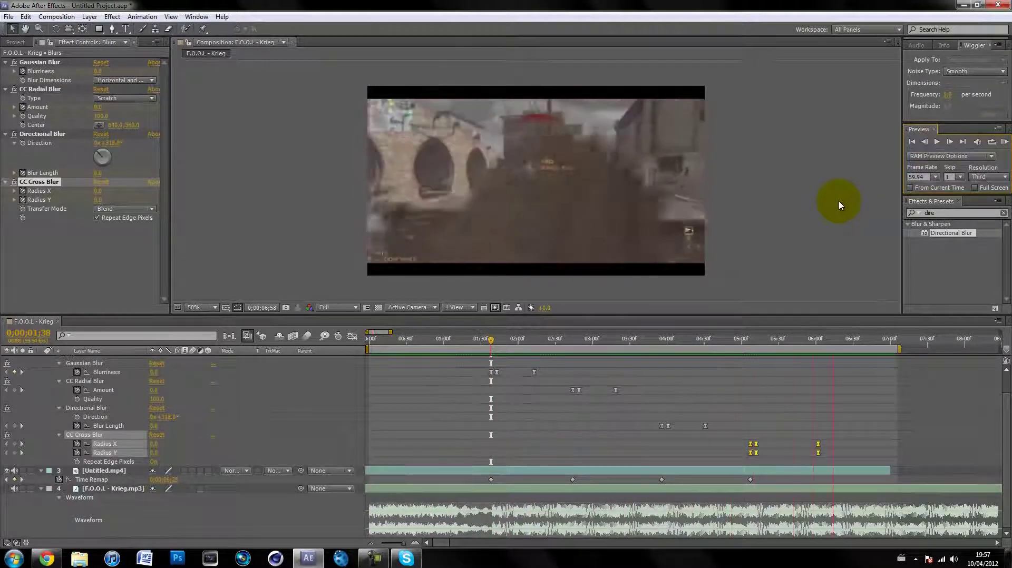
pyautogui.click(840, 205)
# Collapse the Blurs layer's properties, scrub through the edit to 0;00;06;18 and leave no layer selected.
pyautogui.scroll(3, 283, 413)
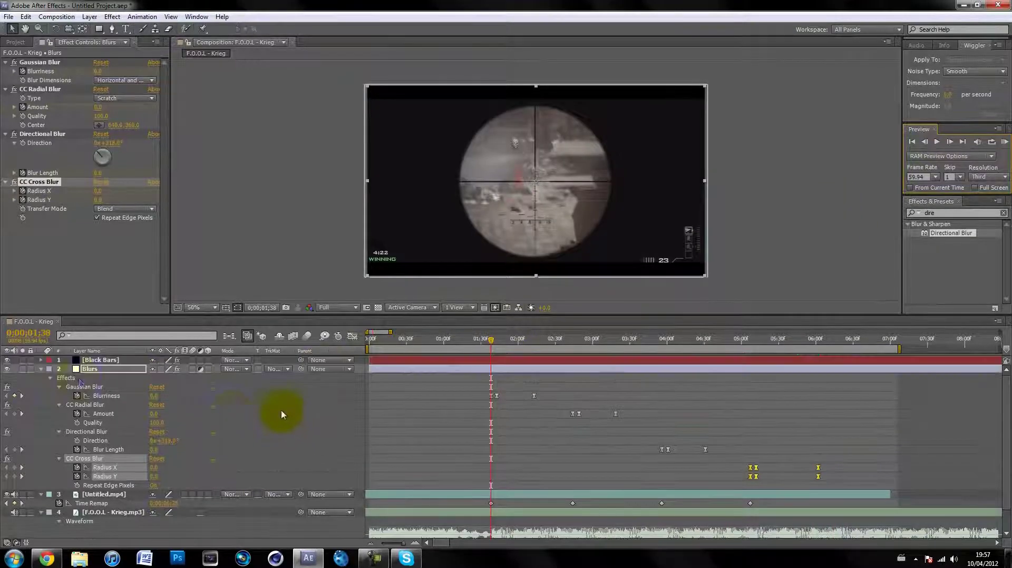
pyautogui.click(41, 371)
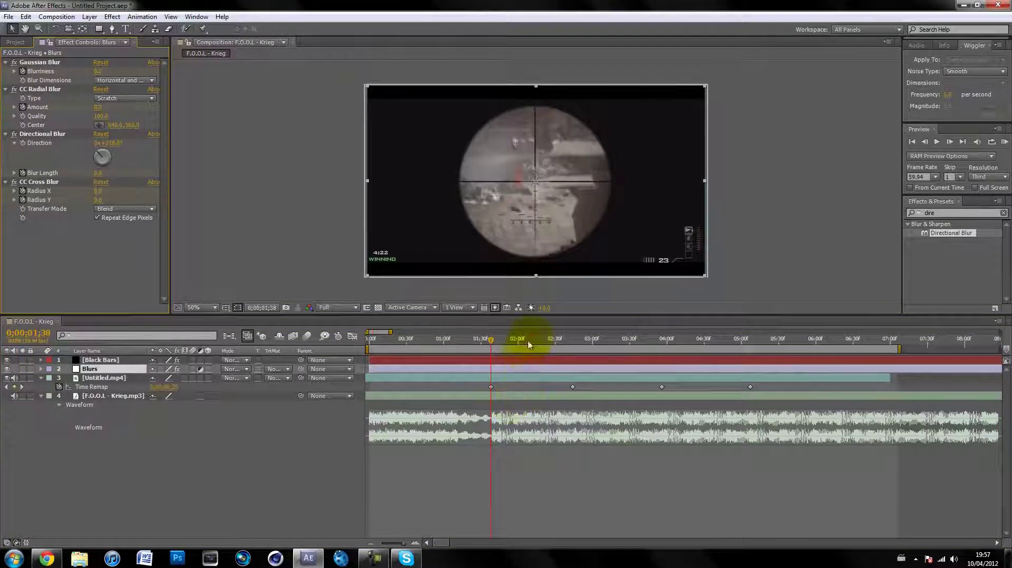
pyautogui.moveTo(530, 338); pyautogui.dragTo(839, 318)
pyautogui.click(124, 494)
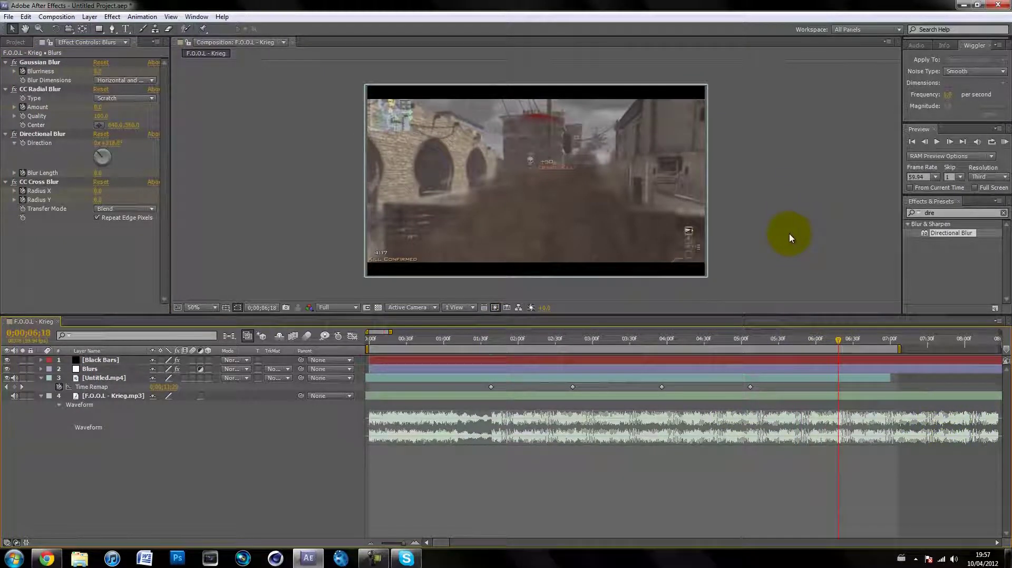
# Minimize the After Effects window to show the desktop.
pyautogui.click(965, 5)
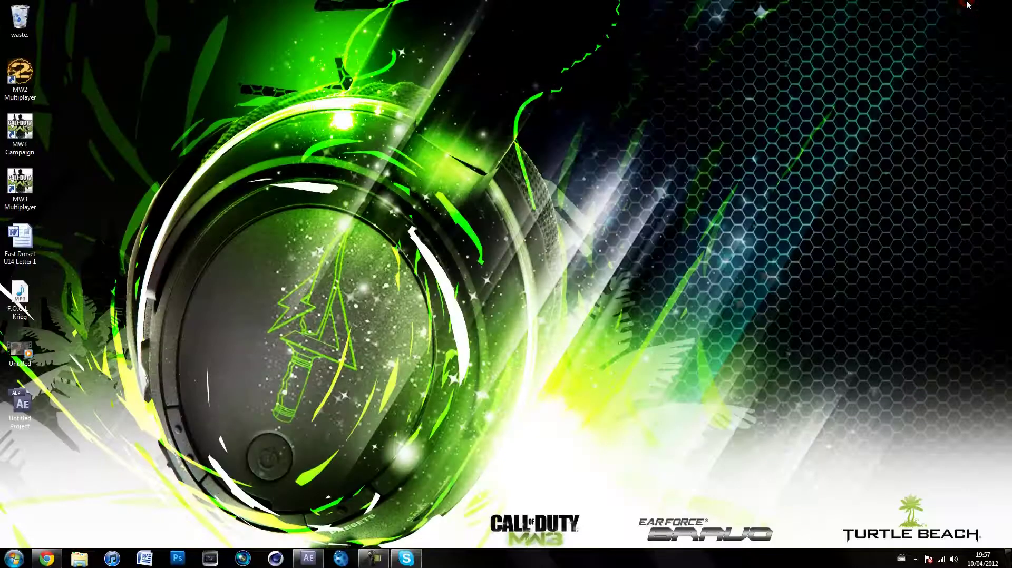